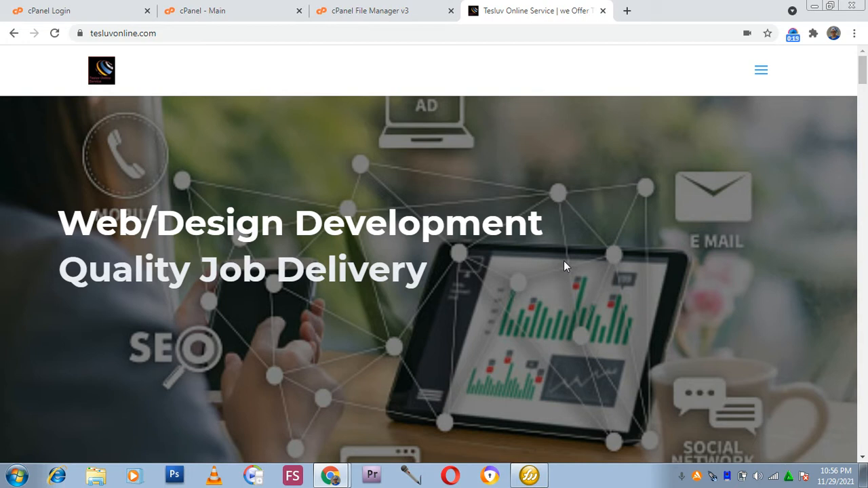
# Scroll through the tesluvonline.com homepage to examine its sections.
pyautogui.scroll(-3, 577, 242)
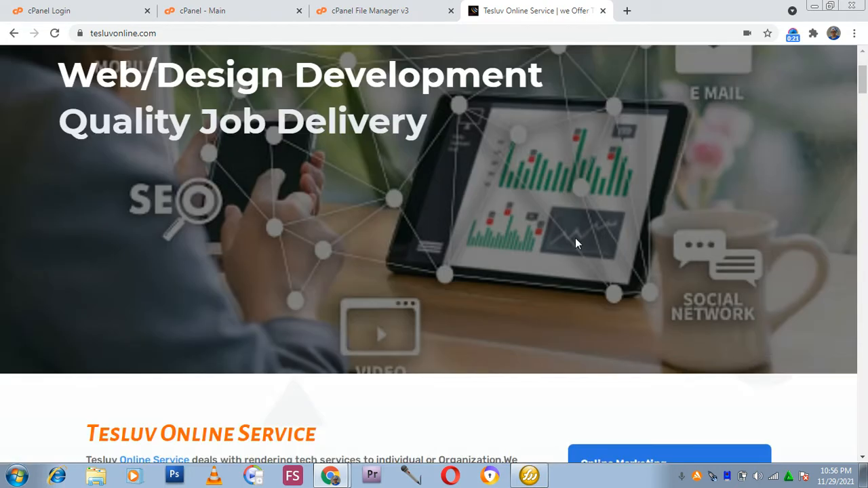
pyautogui.scroll(3, 572, 243)
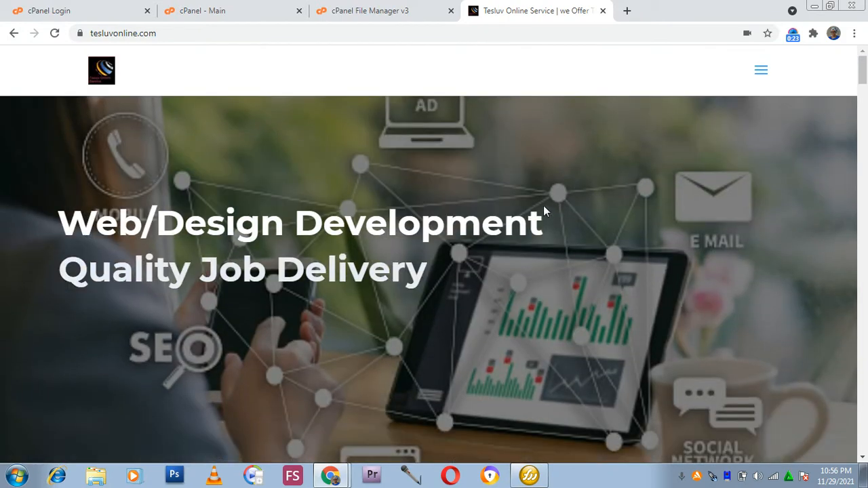
pyautogui.scroll(-1, 230, 261)
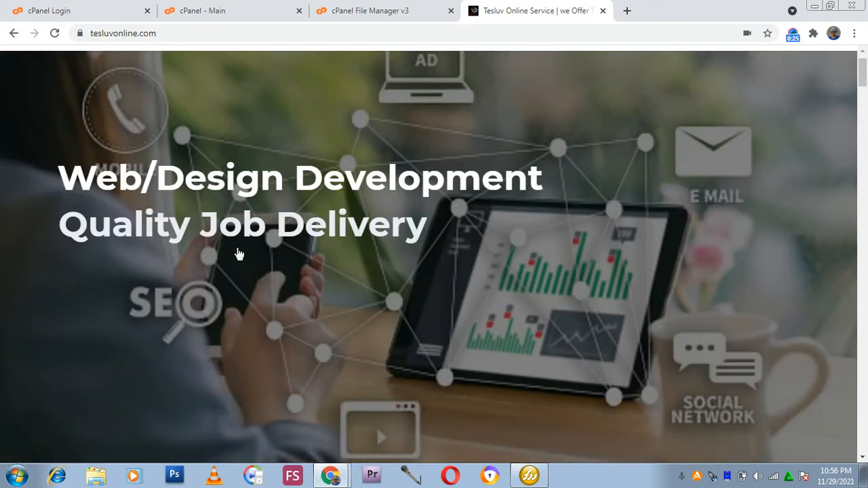
pyautogui.scroll(-7, 238, 253)
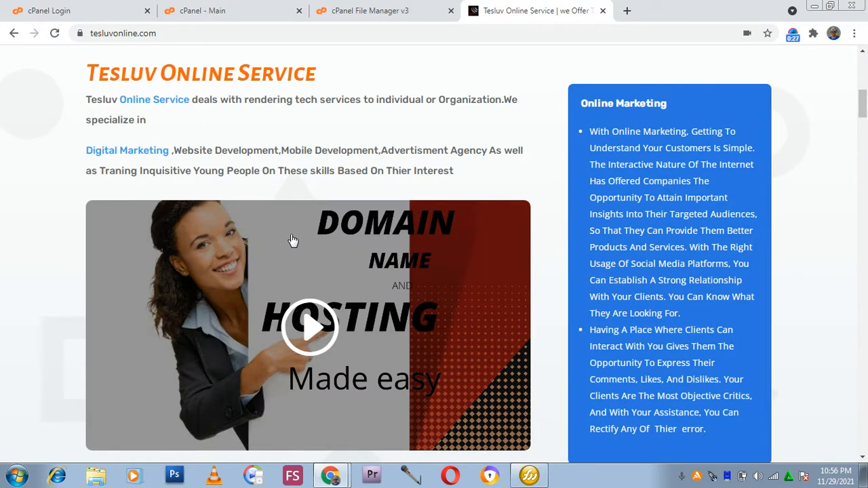
pyautogui.scroll(-4, 293, 241)
pyautogui.scroll(-3, 312, 235)
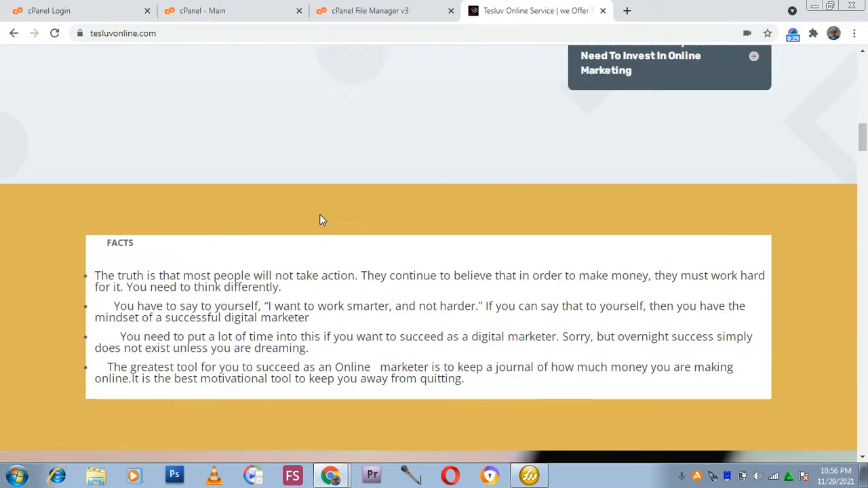
pyautogui.scroll(9, 321, 223)
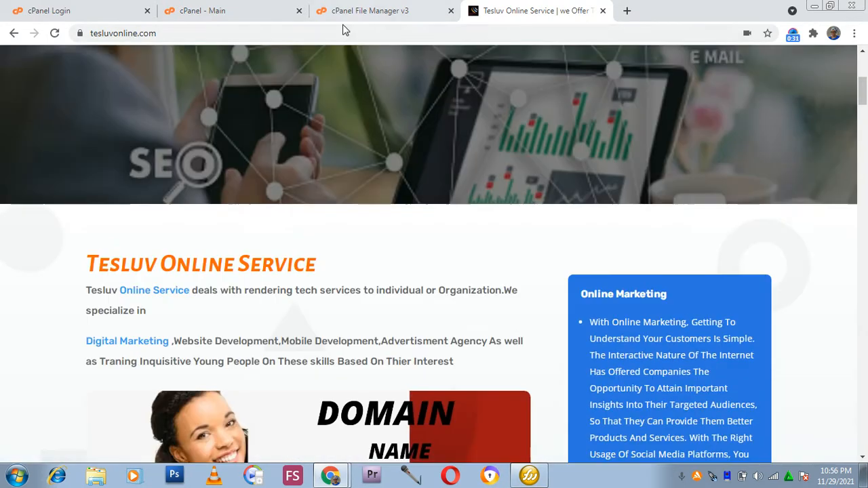
# Reload the tesluvonline.com homepage and scroll through it again.
pyautogui.click(330, 30)
pyautogui.click(326, 29)
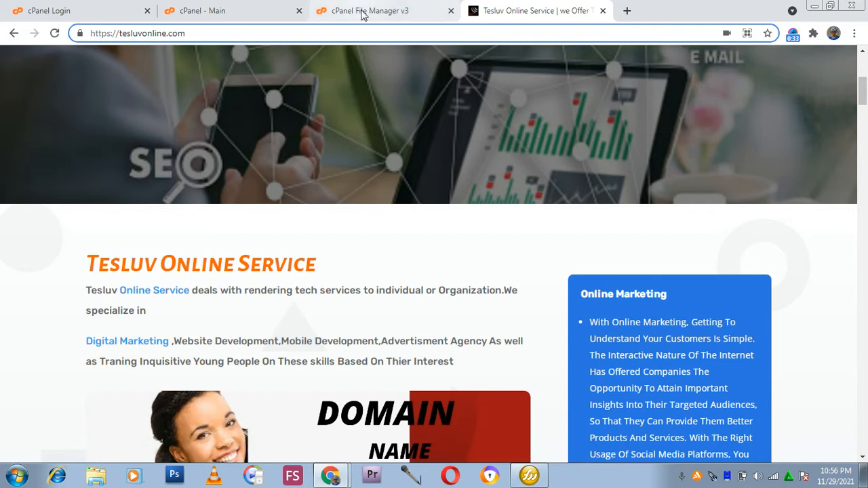
pyautogui.press('Return')
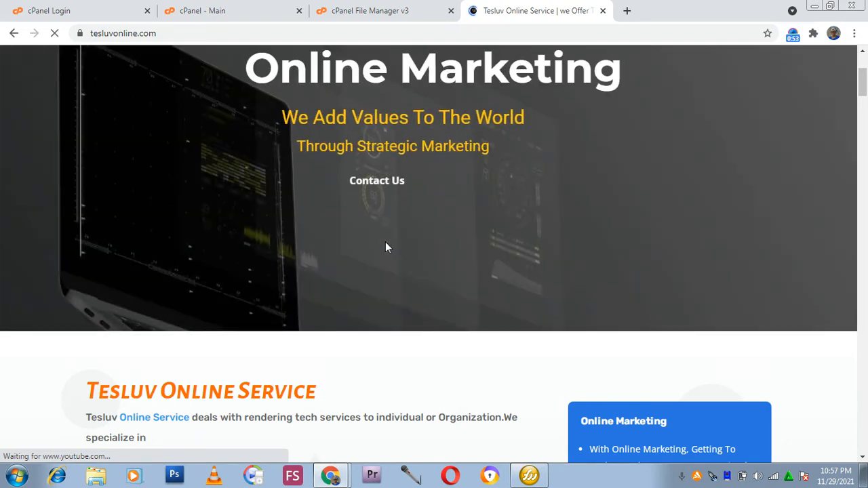
pyautogui.scroll(3, 429, 198)
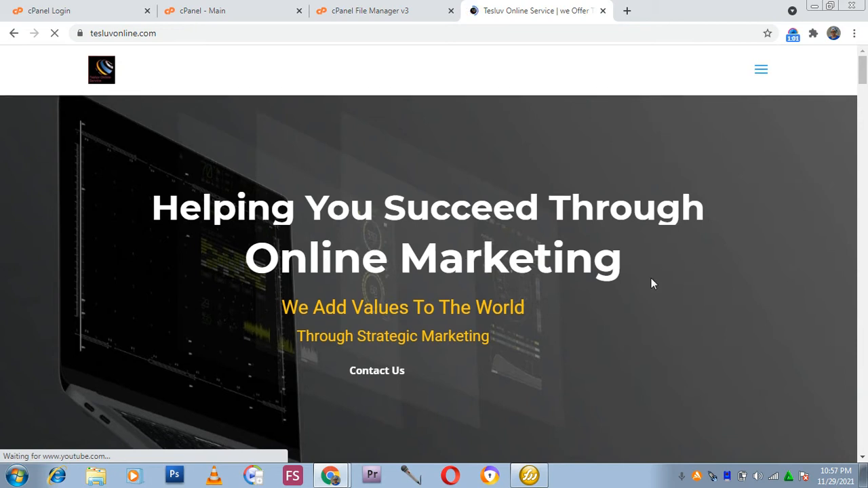
pyautogui.scroll(-2, 650, 279)
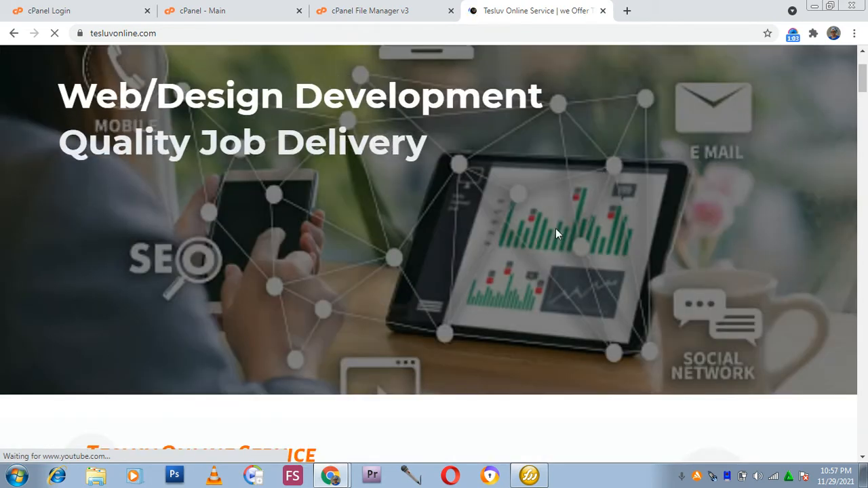
pyautogui.scroll(2, 494, 187)
pyautogui.scroll(-3, 468, 216)
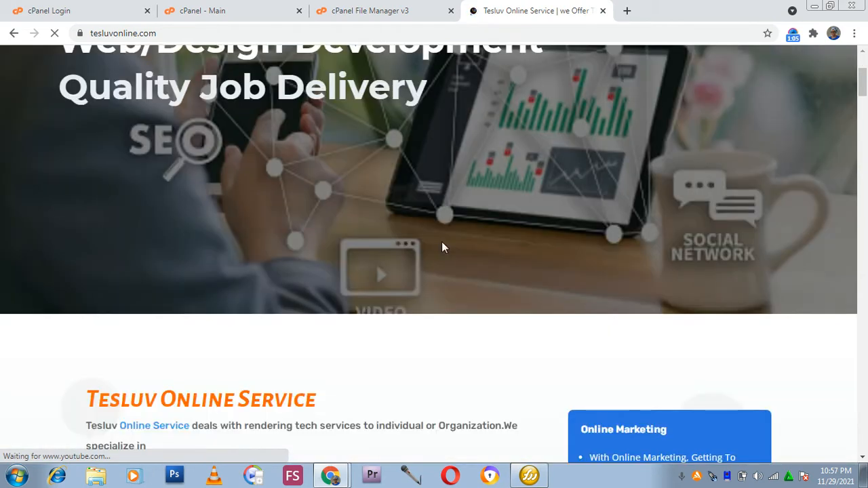
pyautogui.scroll(3, 583, 169)
pyautogui.scroll(-4, 349, 153)
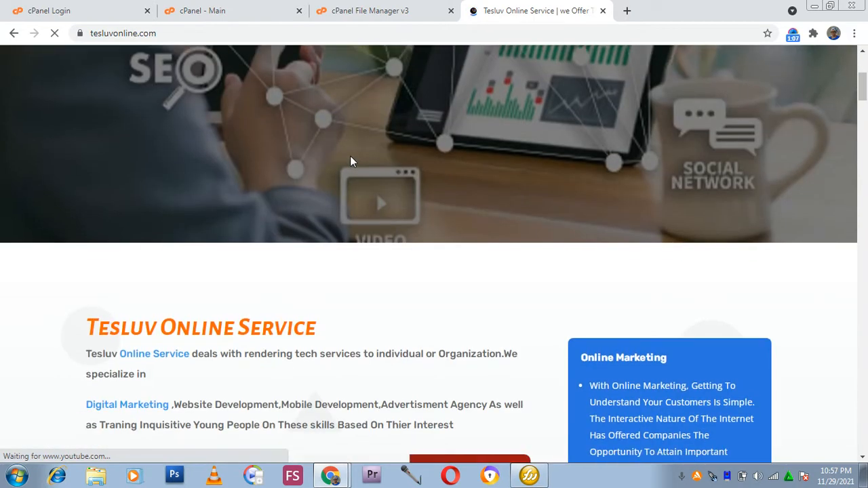
pyautogui.scroll(2, 482, 145)
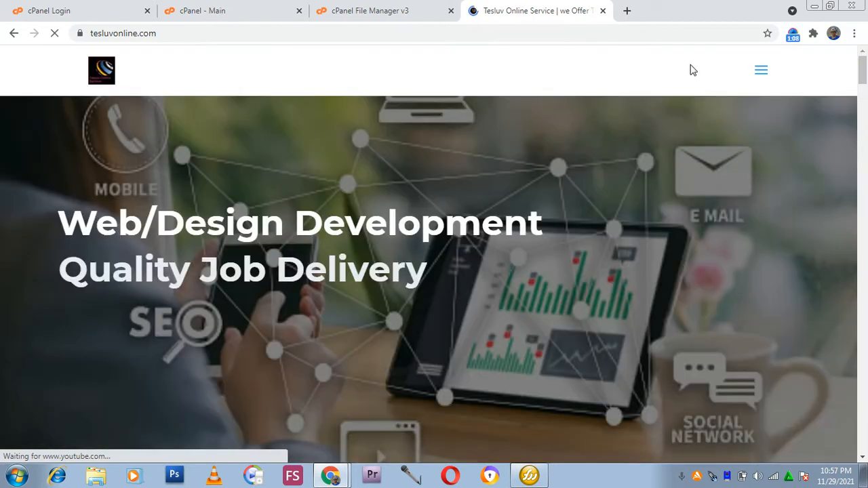
# Open the site's About us page from the navigation menu and scroll through it.
pyautogui.click(763, 72)
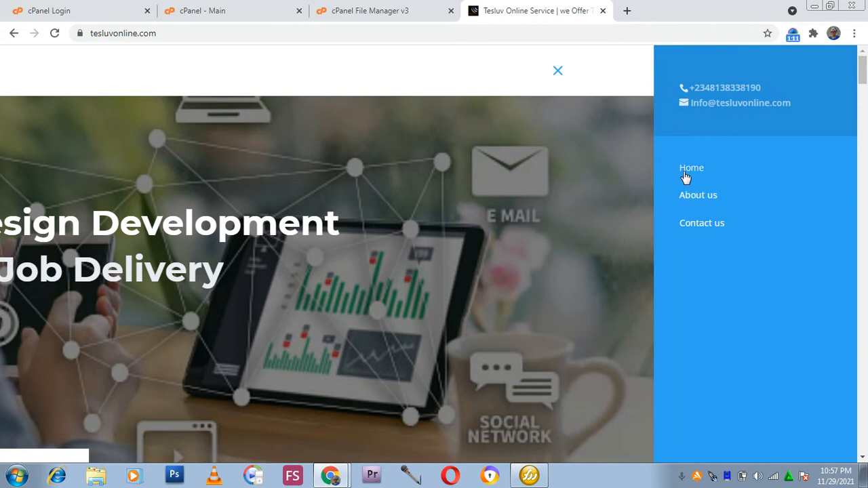
pyautogui.click(692, 196)
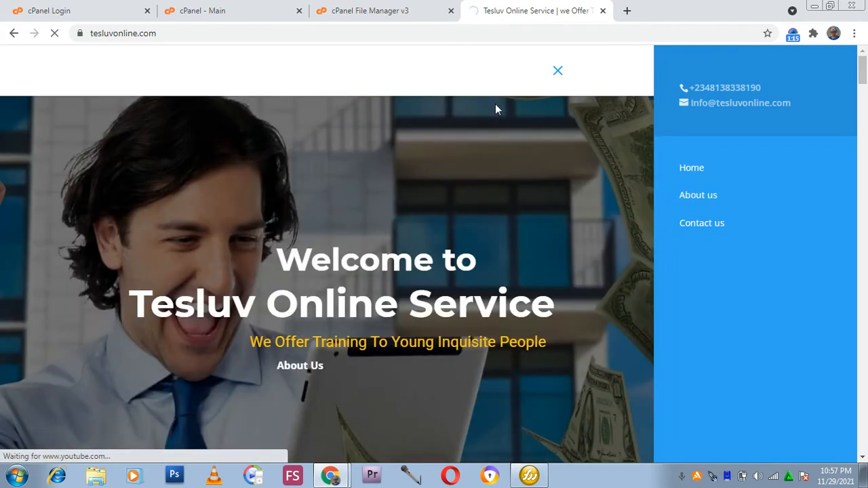
pyautogui.scroll(-2, 499, 117)
pyautogui.scroll(-3, 479, 144)
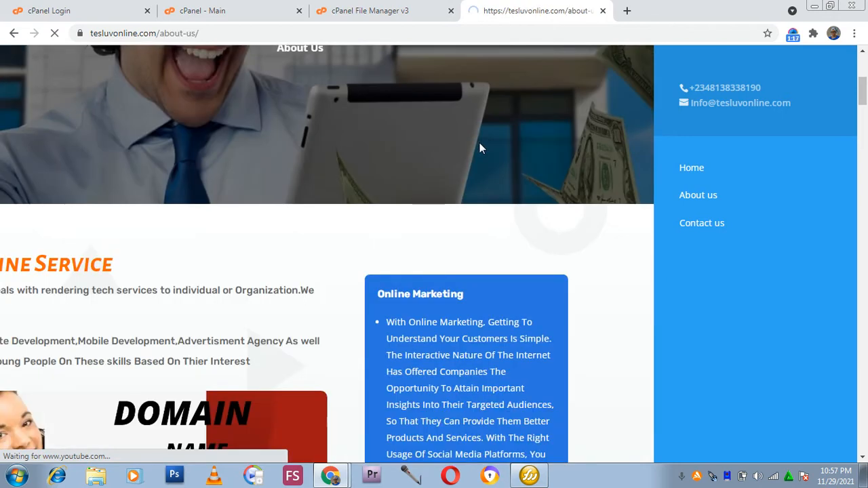
pyautogui.scroll(-3, 468, 178)
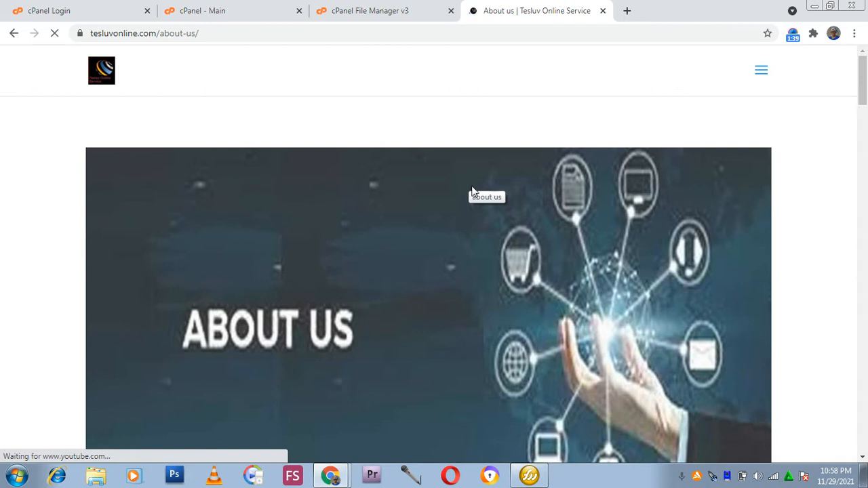
pyautogui.scroll(-3, 488, 205)
pyautogui.scroll(-2, 489, 205)
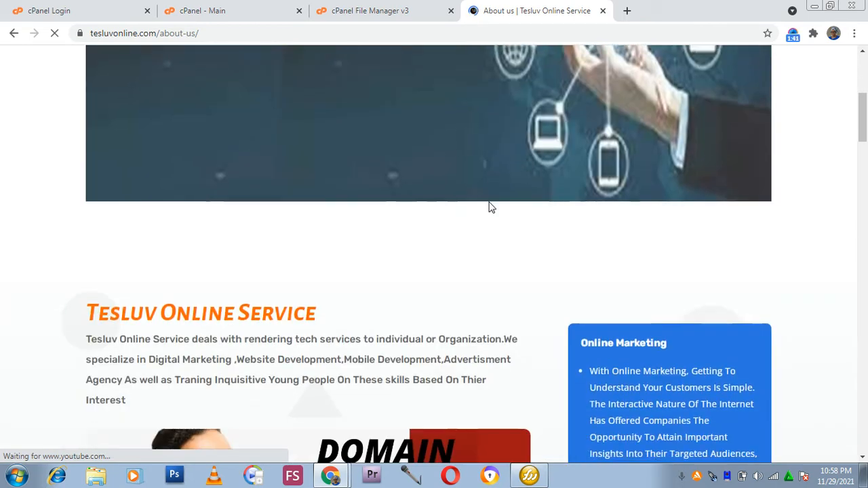
pyautogui.scroll(-1, 487, 208)
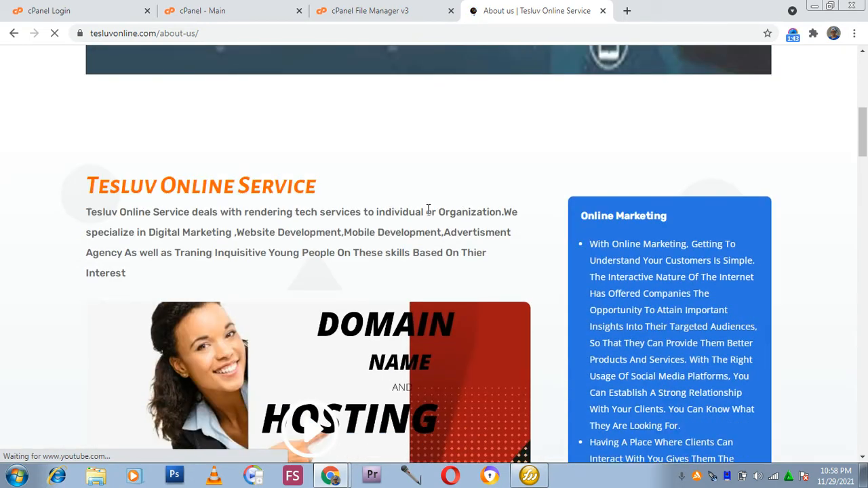
pyautogui.scroll(5, 426, 230)
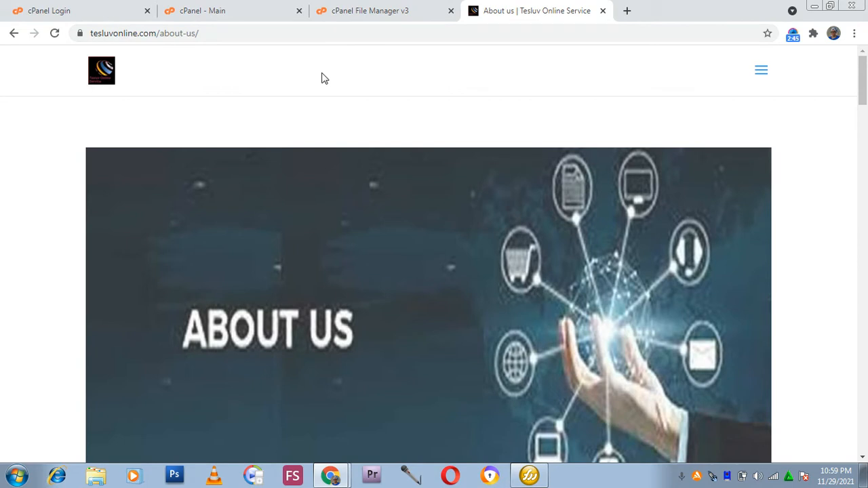
# Switch to the cPanel Login tab and examine the login form.
pyautogui.click(30, 8)
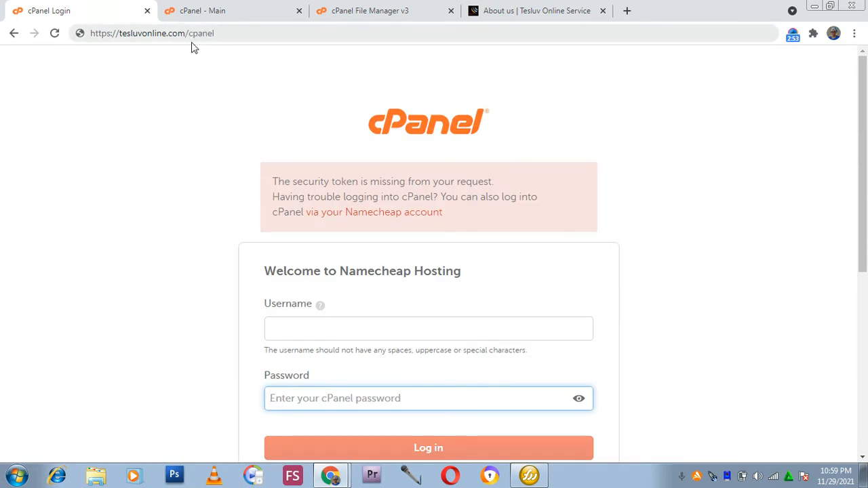
pyautogui.scroll(-2, 507, 222)
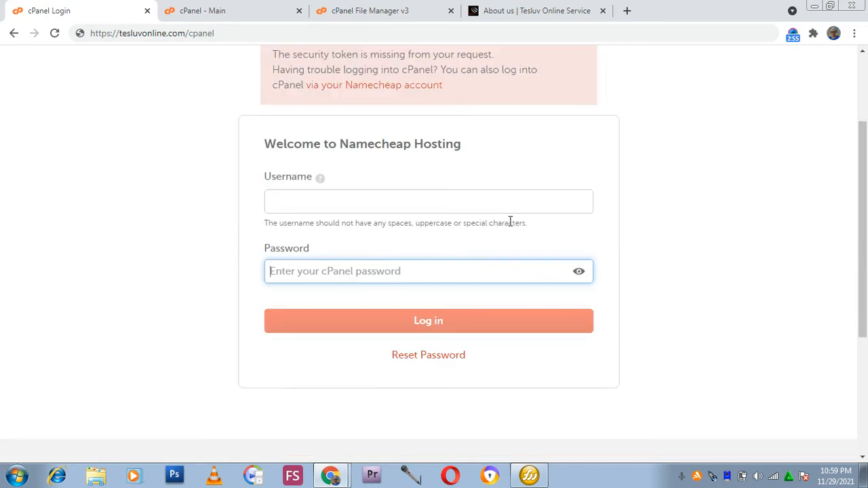
pyautogui.click(441, 209)
pyautogui.click(322, 266)
pyautogui.scroll(2, 434, 271)
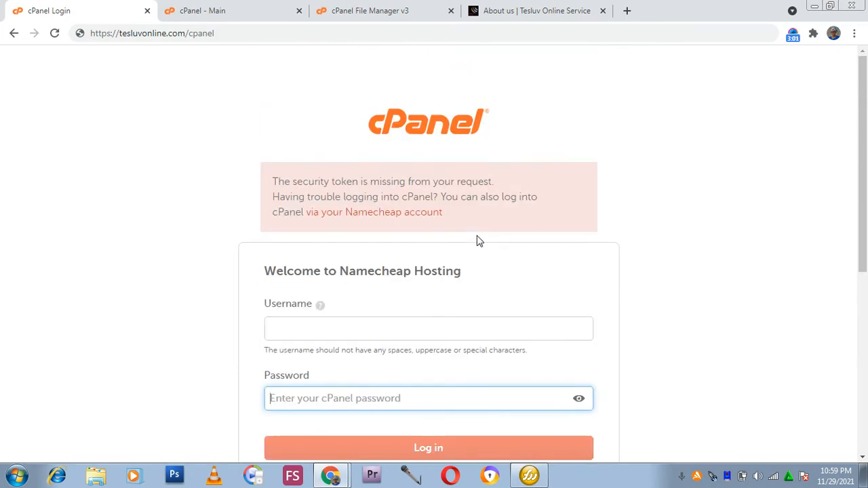
# Switch to the cPanel main dashboard and open Email Accounts.
pyautogui.click(282, 14)
pyautogui.scroll(15, 278, 116)
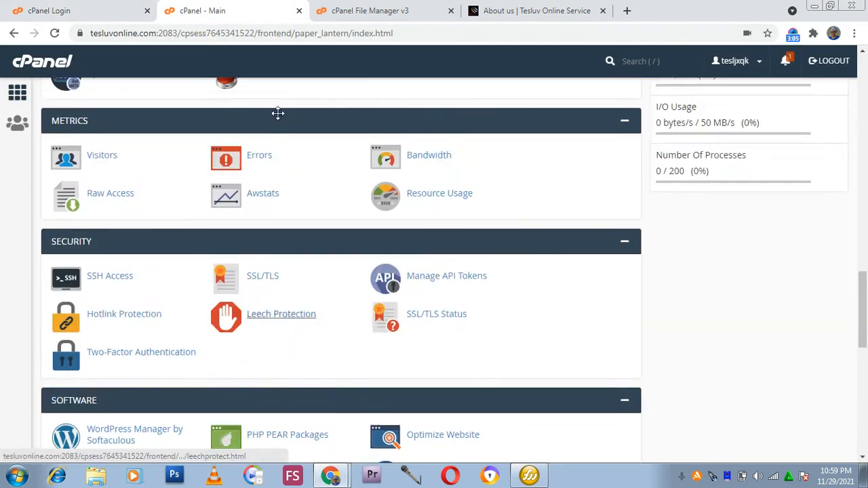
pyautogui.scroll(8, 278, 113)
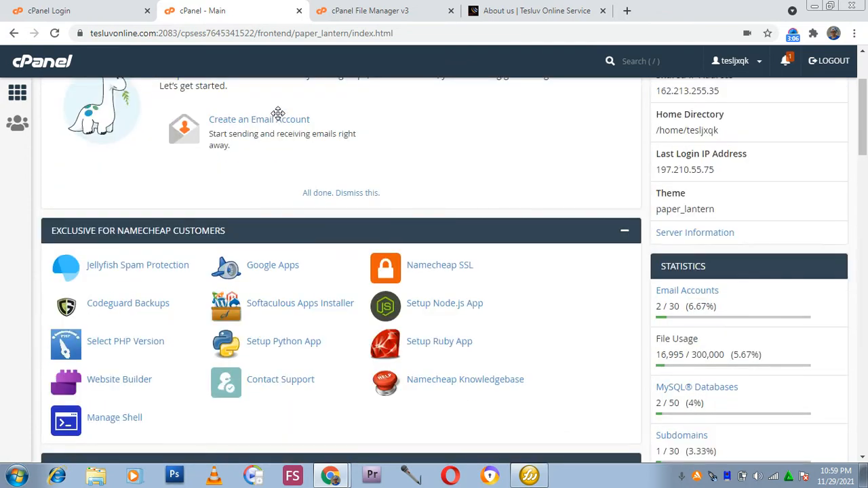
pyautogui.scroll(2, 277, 113)
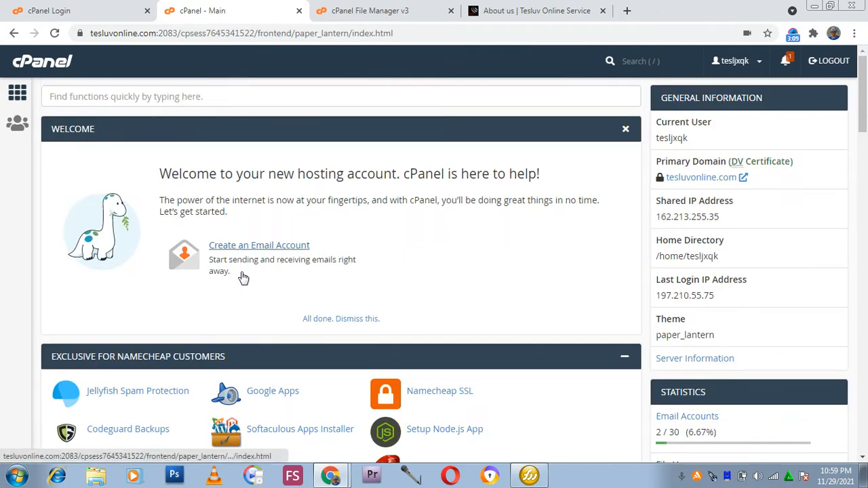
pyautogui.scroll(-3, 193, 310)
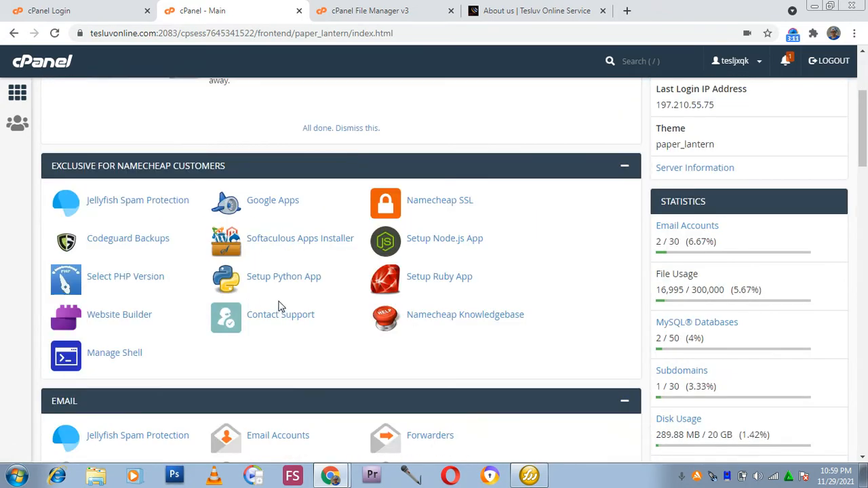
pyautogui.scroll(-3, 280, 309)
pyautogui.scroll(-3, 230, 284)
pyautogui.scroll(4, 215, 280)
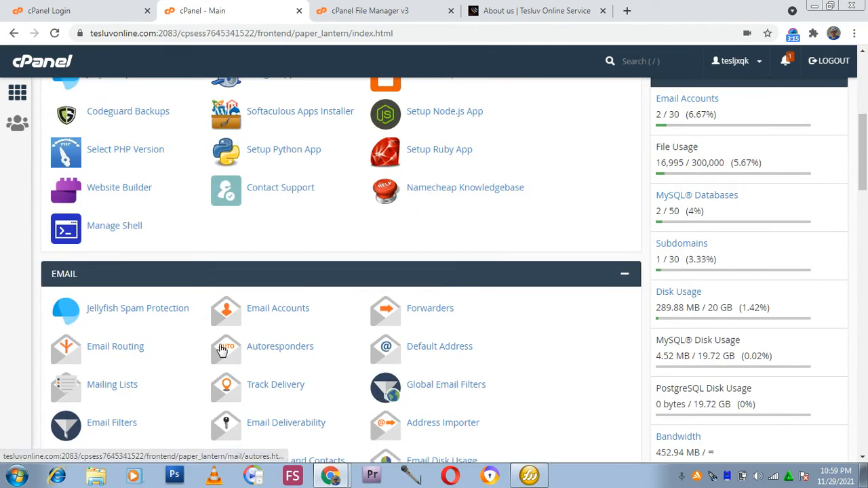
pyautogui.scroll(1, 220, 348)
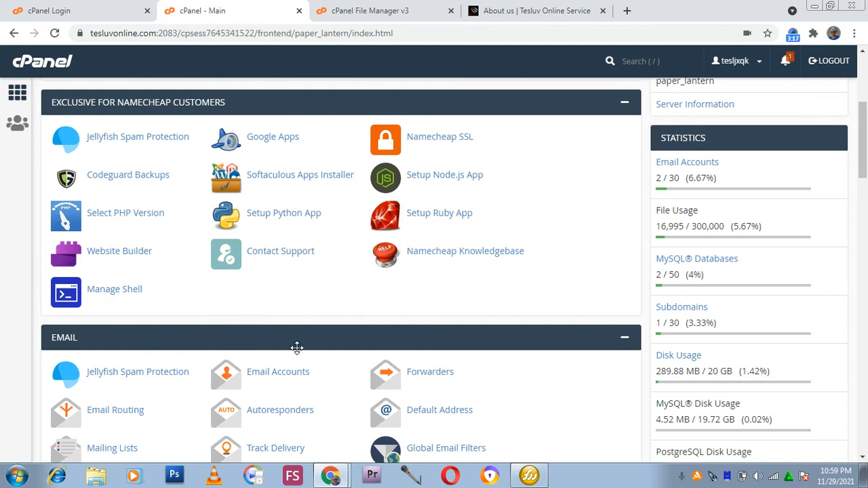
pyautogui.click(267, 382)
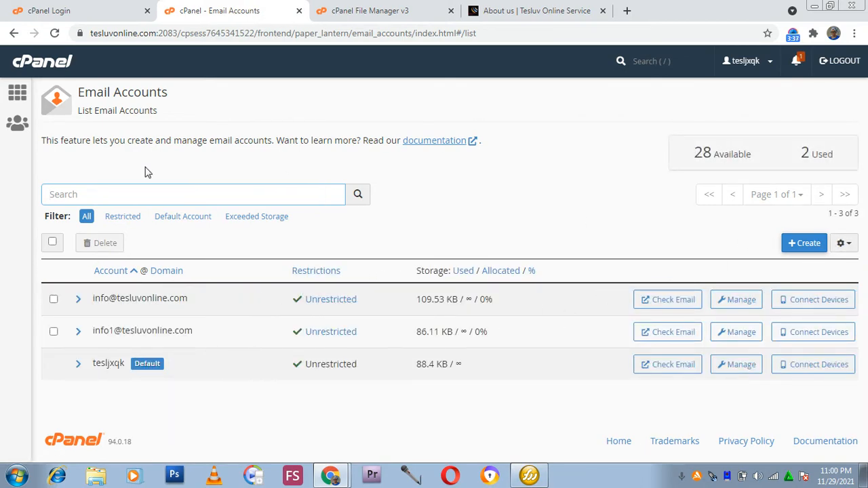
pyautogui.click(806, 243)
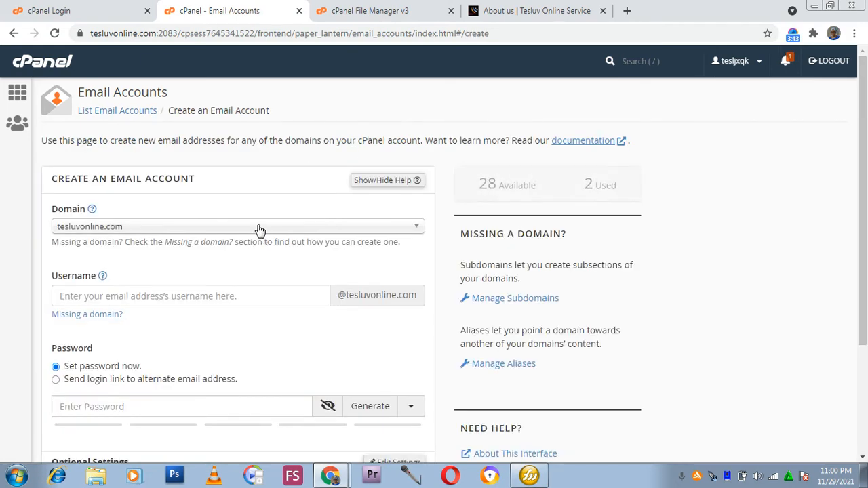
pyautogui.scroll(-1, 268, 227)
pyautogui.click(264, 232)
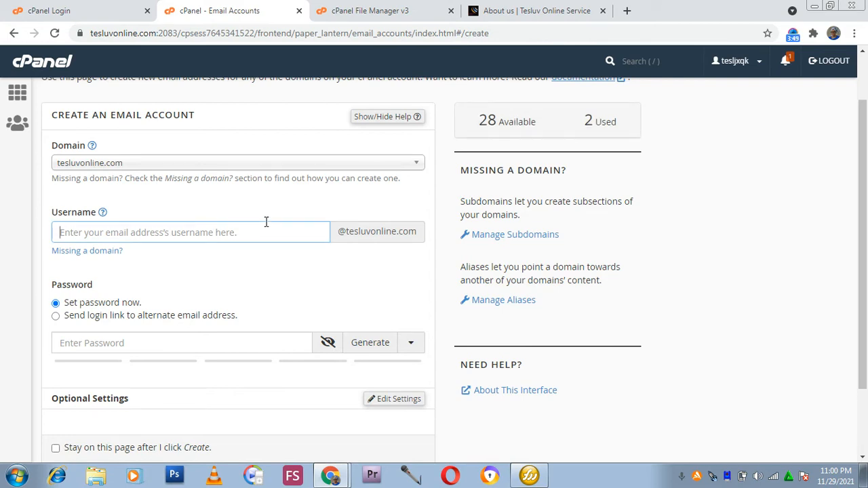
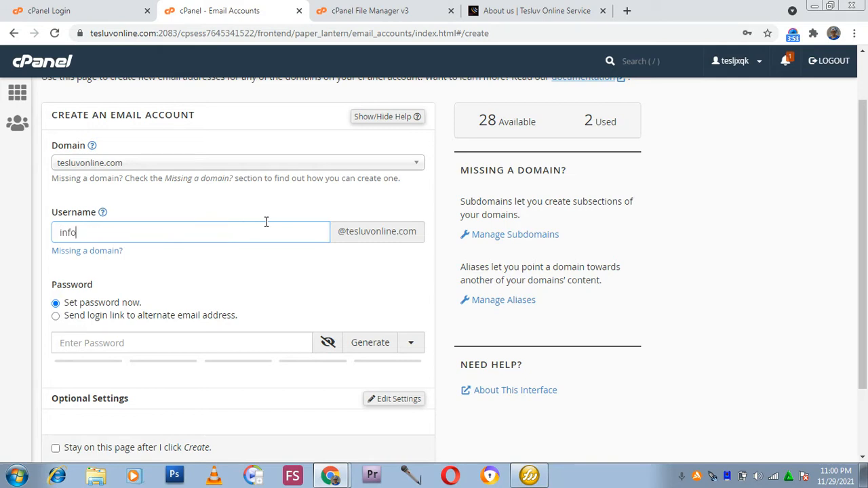
# Generate a strong password for the new info2 account.
pyautogui.scroll(-3, 300, 213)
pyautogui.click(186, 254)
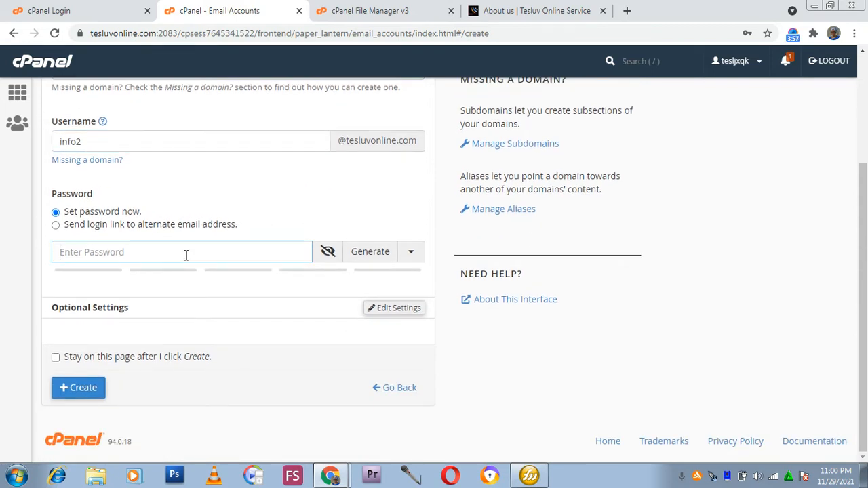
pyautogui.scroll(1, 233, 238)
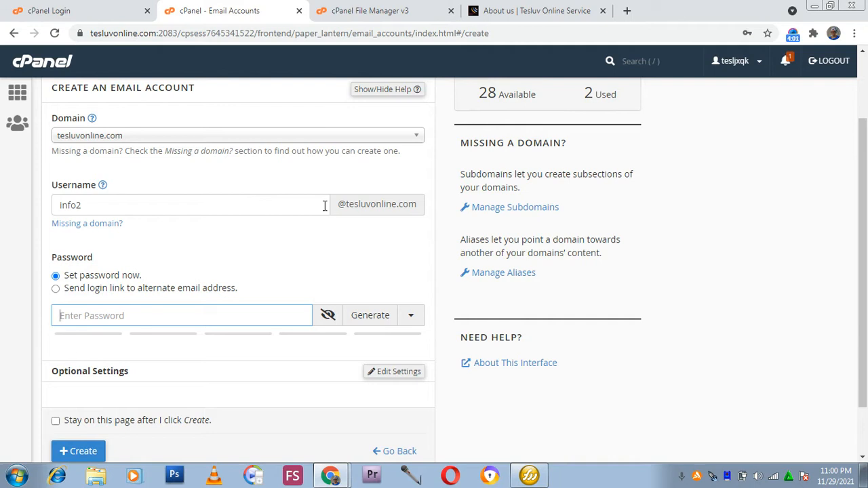
pyautogui.moveTo(340, 203); pyautogui.dragTo(415, 204)
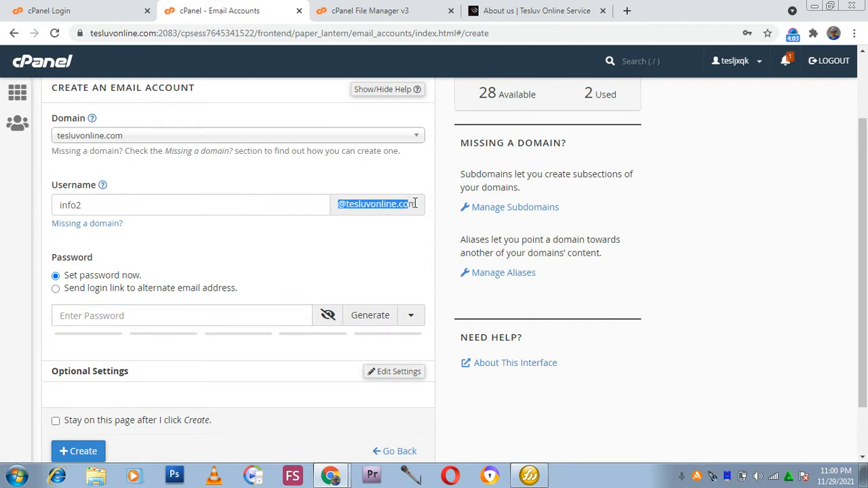
pyautogui.click(337, 223)
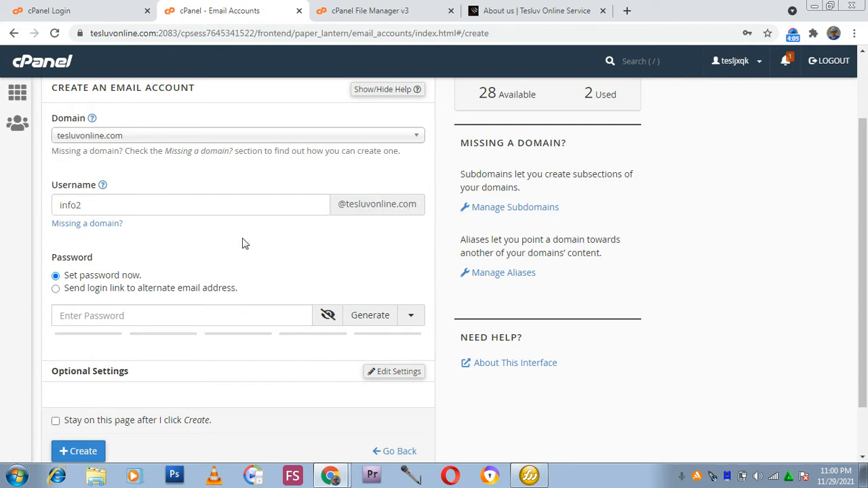
pyautogui.scroll(-2, 136, 269)
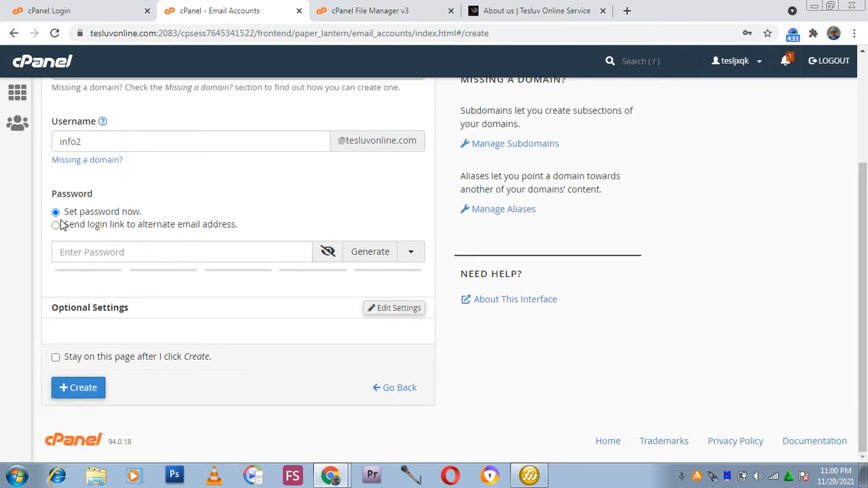
pyautogui.click(346, 259)
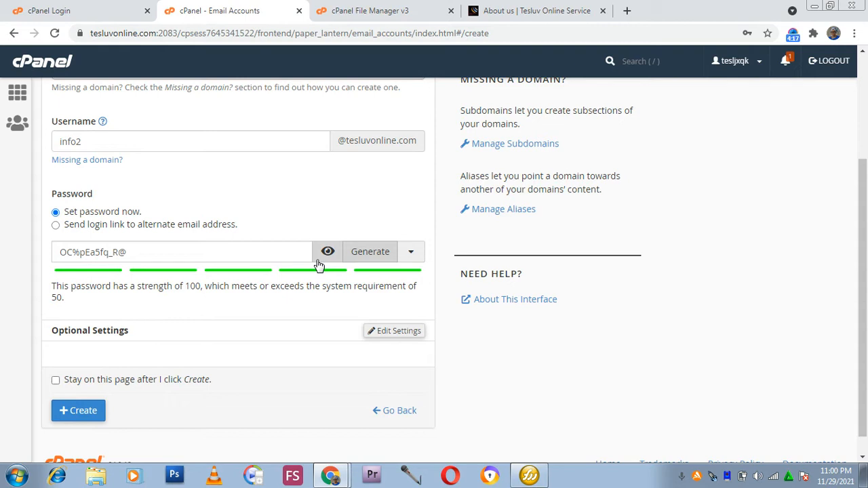
# Open the optional settings and set the storage space to Unlimited.
pyautogui.scroll(-1, 271, 274)
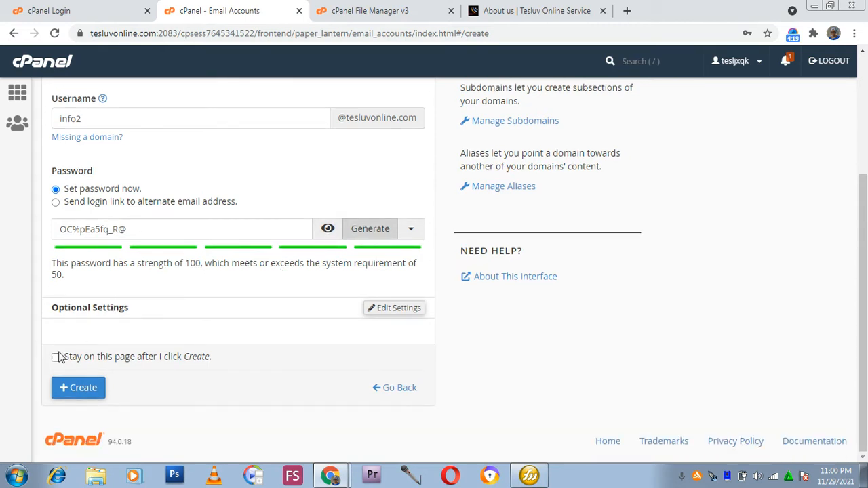
pyautogui.click(369, 311)
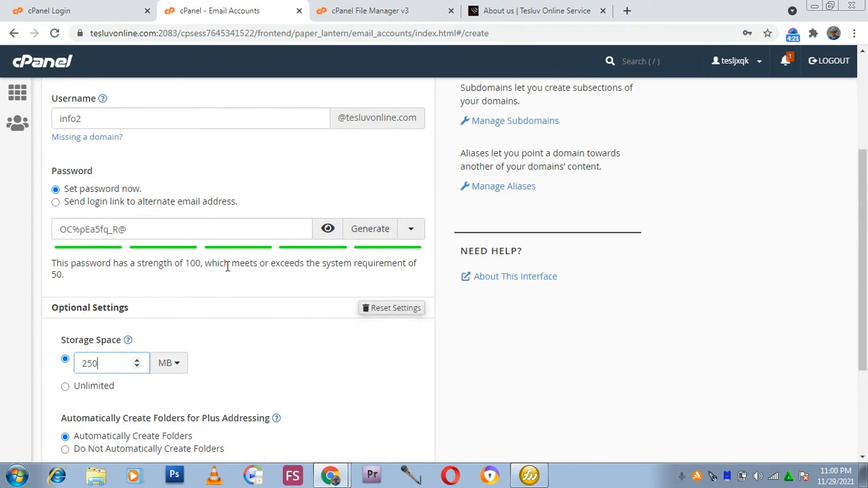
pyautogui.scroll(-2, 217, 263)
pyautogui.click(66, 261)
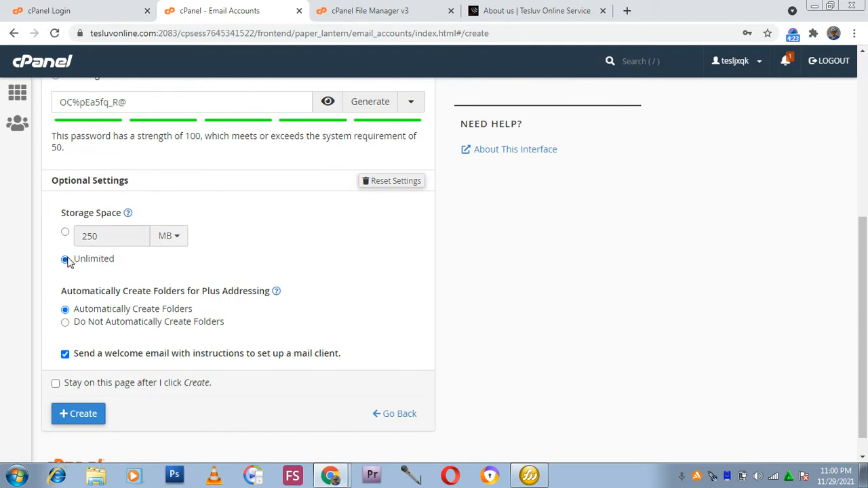
# Try to create the email account, then dismiss the error notification.
pyautogui.scroll(-1, 153, 339)
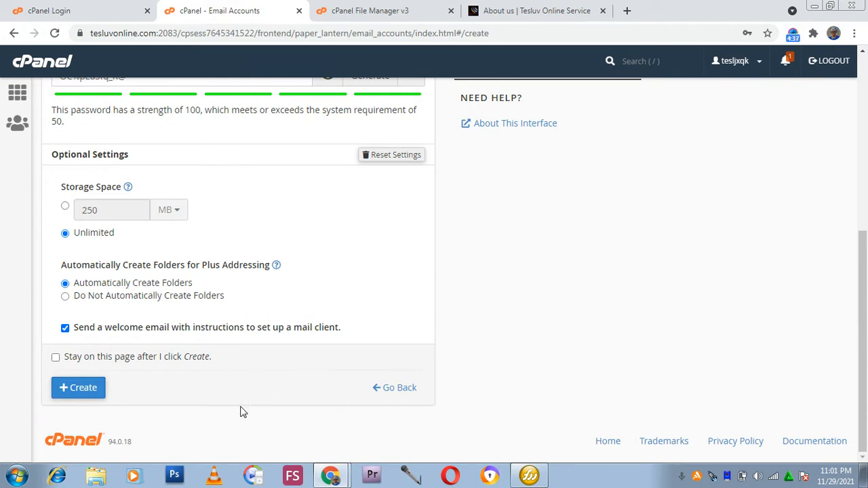
pyautogui.click(82, 389)
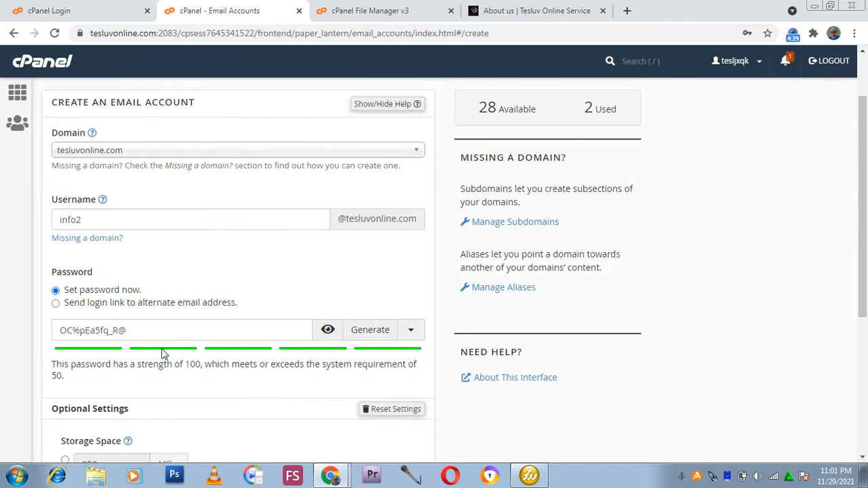
pyautogui.scroll(1, 166, 350)
pyautogui.scroll(-1, 167, 351)
pyautogui.scroll(-3, 166, 350)
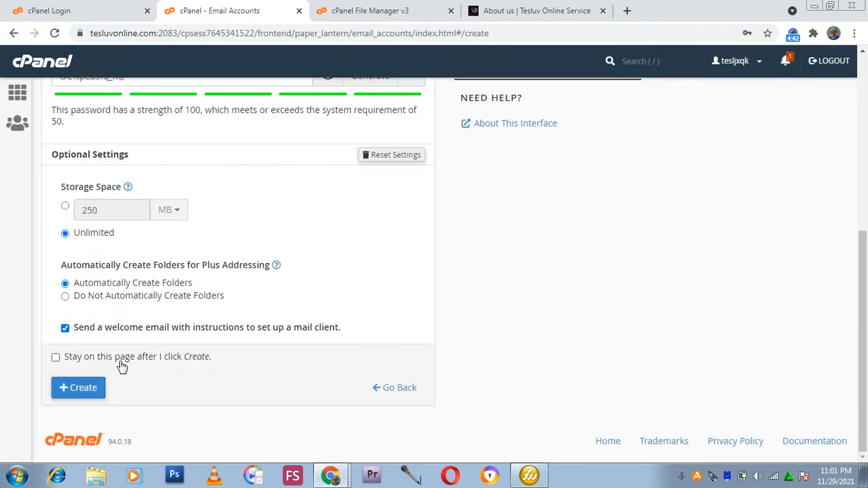
pyautogui.click(63, 386)
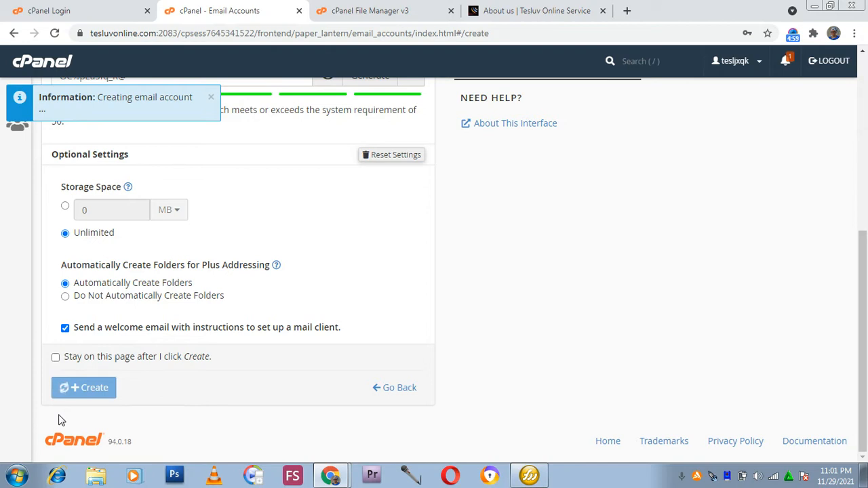
pyautogui.scroll(4, 173, 166)
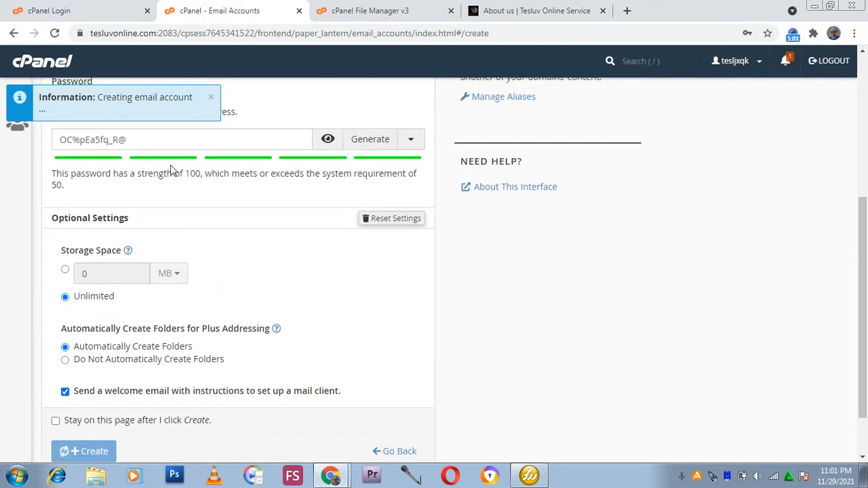
pyautogui.scroll(-4, 172, 165)
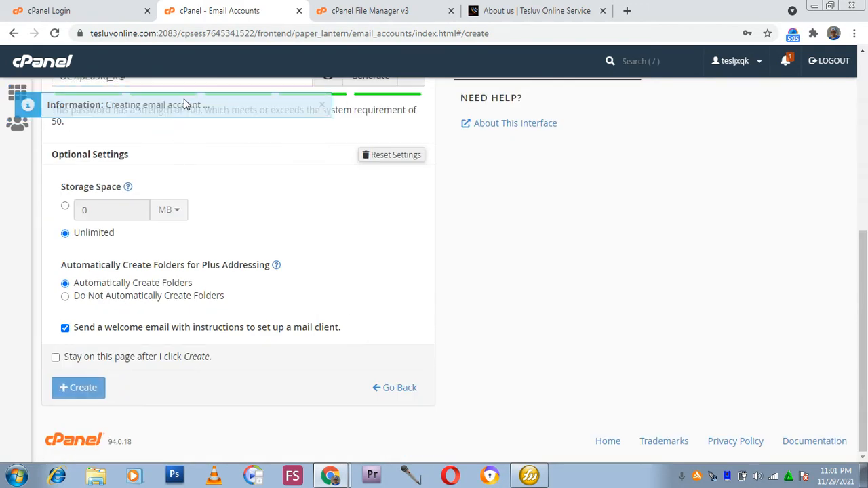
pyautogui.scroll(3, 171, 134)
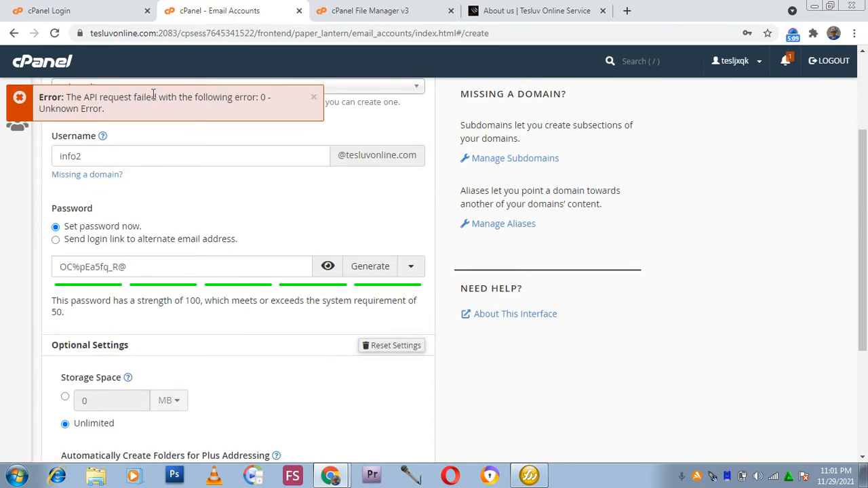
pyautogui.click(314, 99)
pyautogui.scroll(-1, 75, 163)
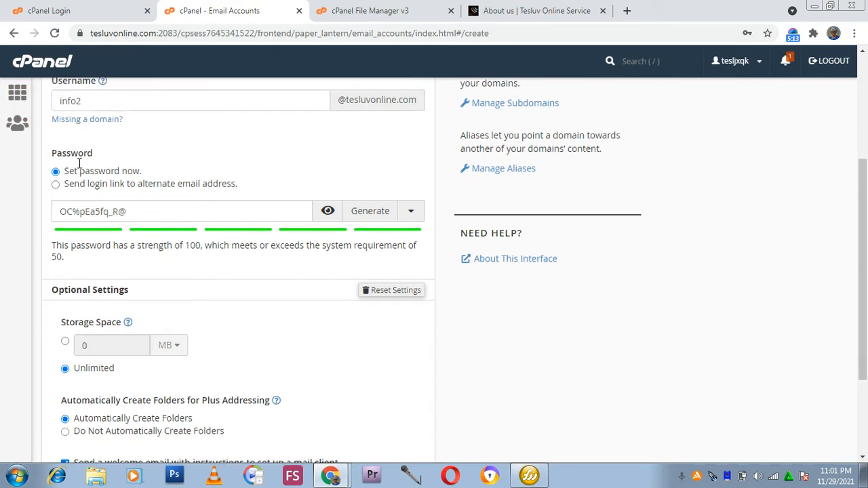
pyautogui.scroll(3, 80, 167)
pyautogui.scroll(-5, 80, 167)
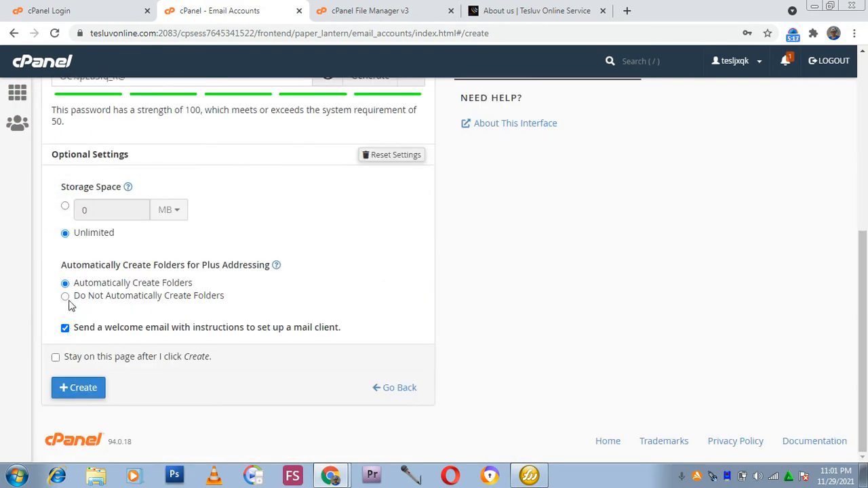
pyautogui.scroll(3, 73, 252)
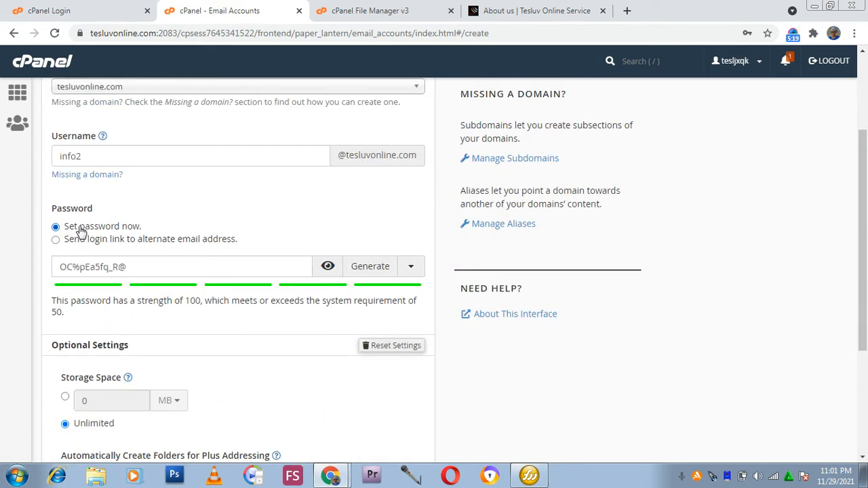
pyautogui.click(56, 240)
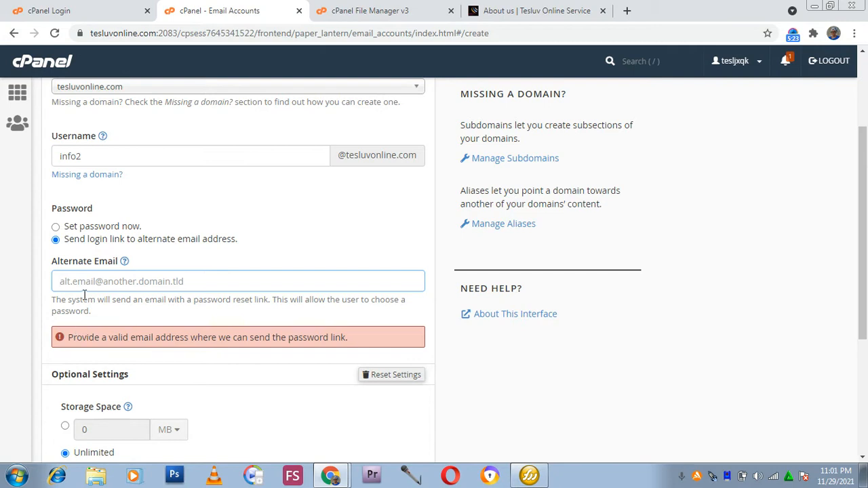
pyautogui.scroll(1, 83, 289)
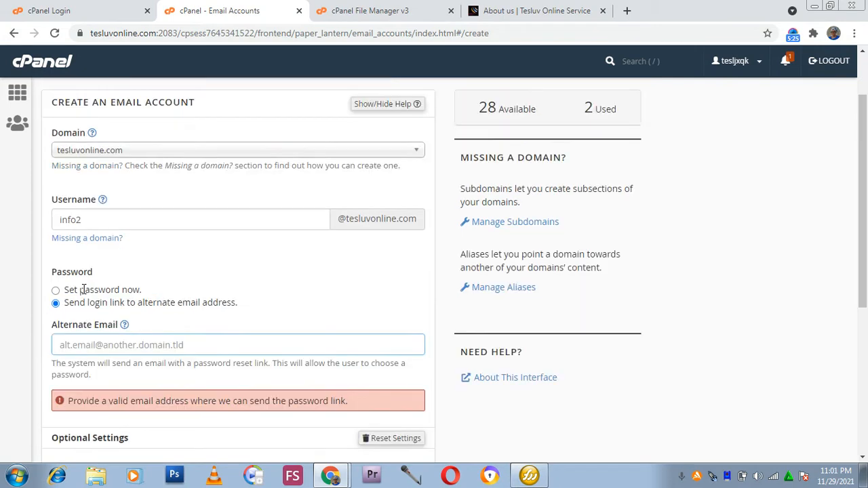
pyautogui.click(56, 304)
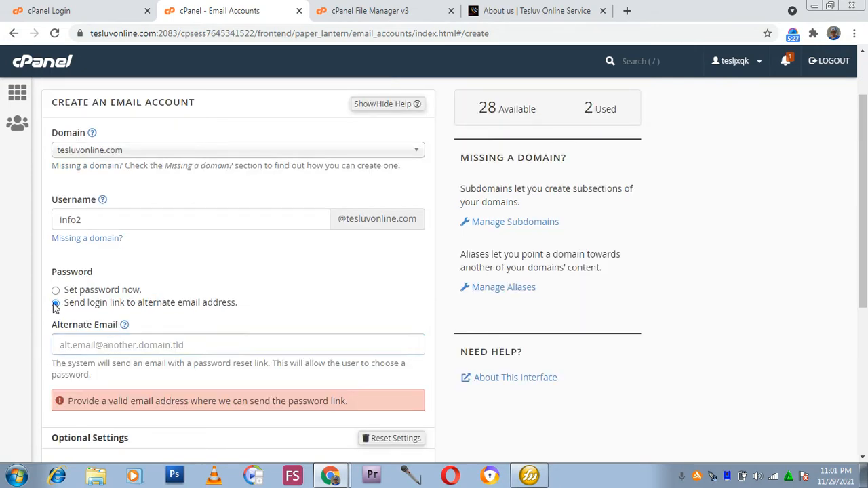
pyautogui.click(55, 292)
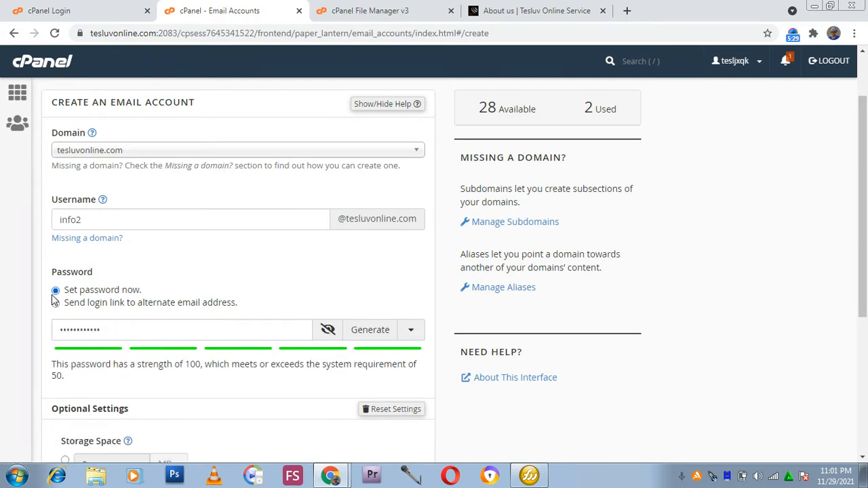
# Reset the optional settings and set the storage space to Unlimited again.
pyautogui.scroll(-1, 135, 339)
pyautogui.scroll(-1, 335, 335)
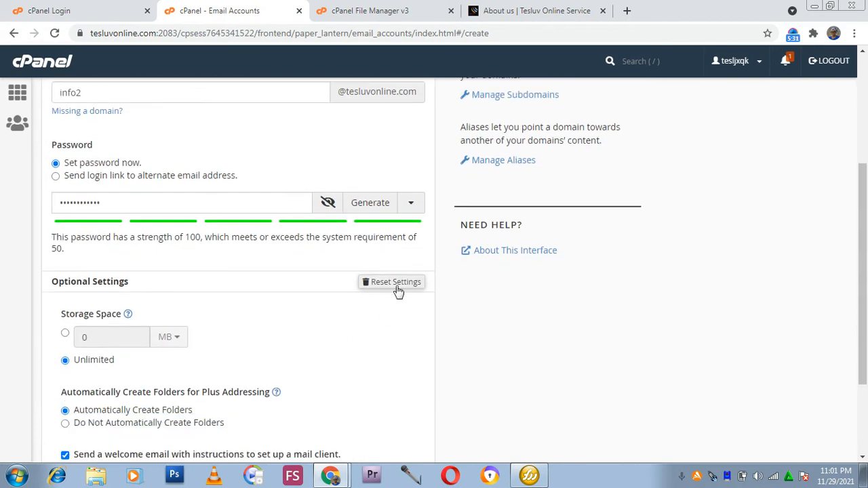
pyautogui.click(398, 283)
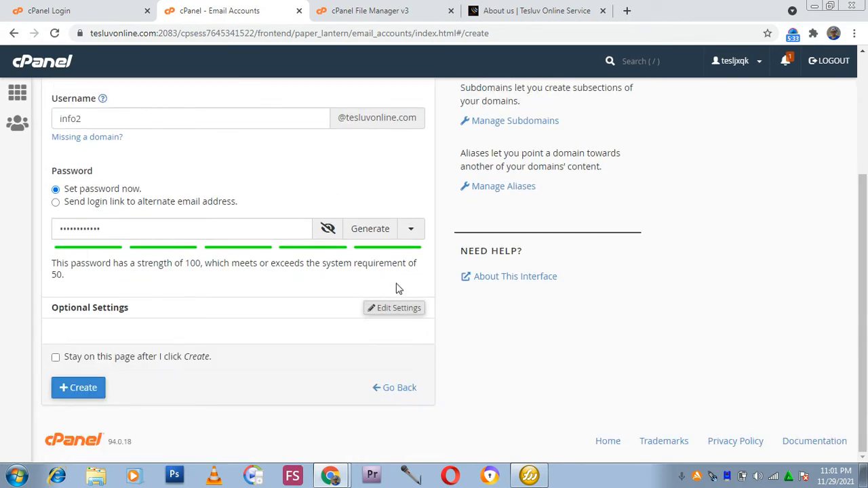
pyautogui.scroll(-2, 230, 352)
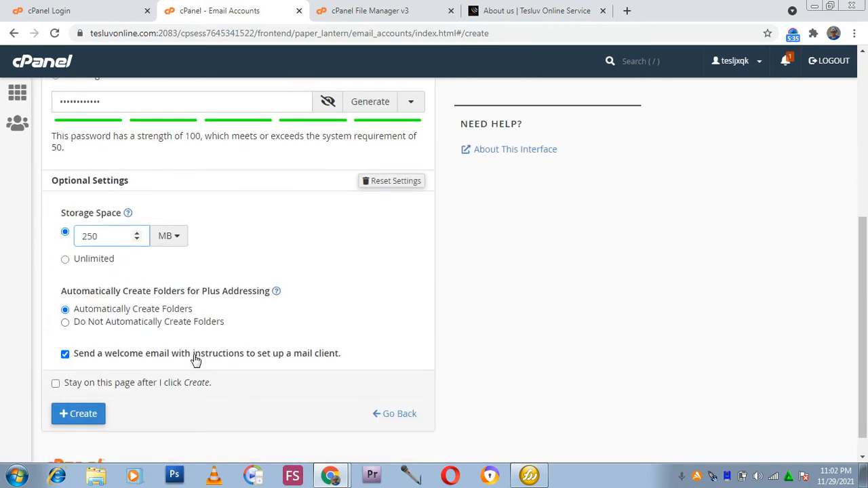
pyautogui.click(65, 261)
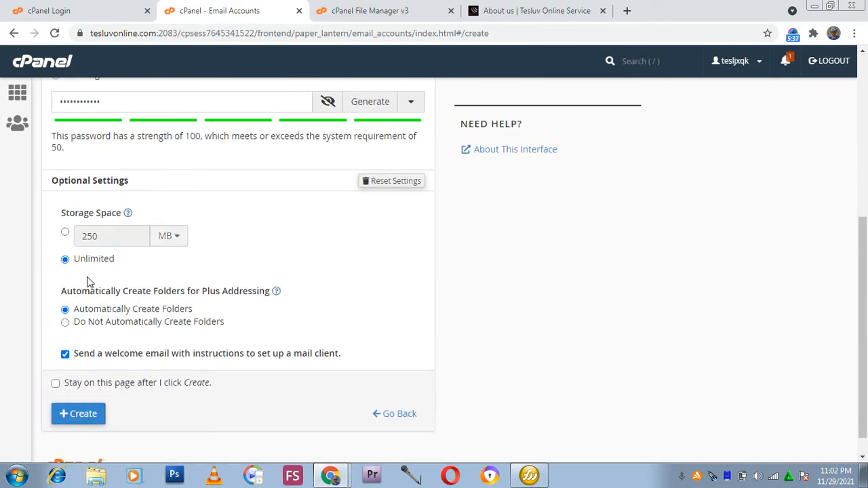
pyautogui.scroll(-1, 102, 291)
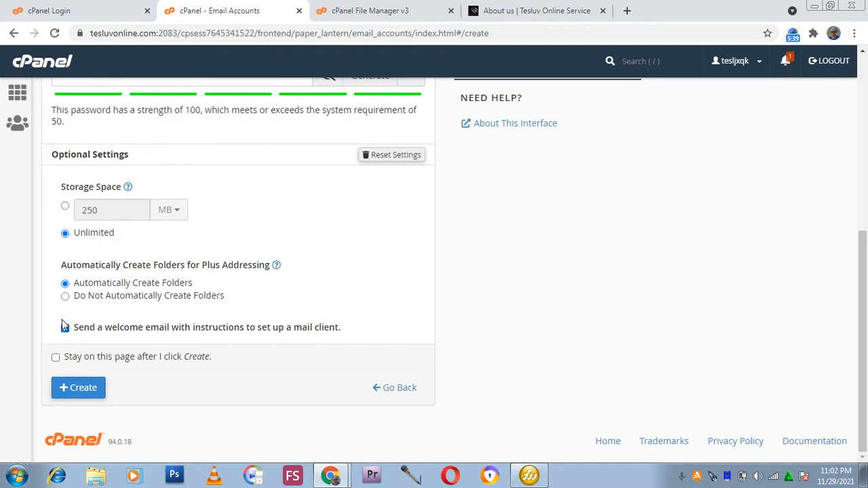
pyautogui.click(76, 388)
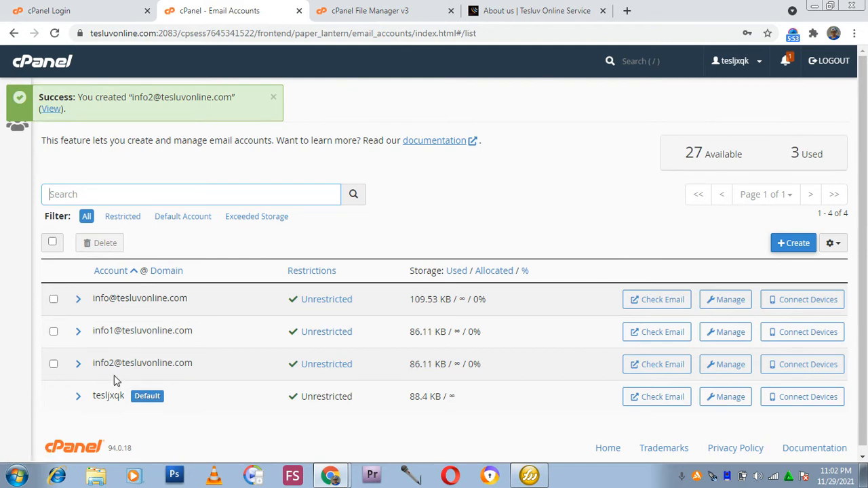
pyautogui.moveTo(200, 366); pyautogui.dragTo(95, 379)
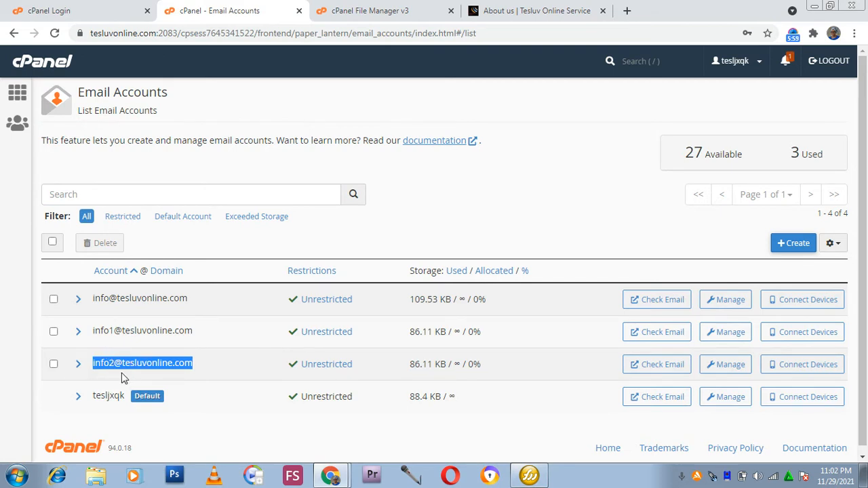
pyautogui.click(219, 400)
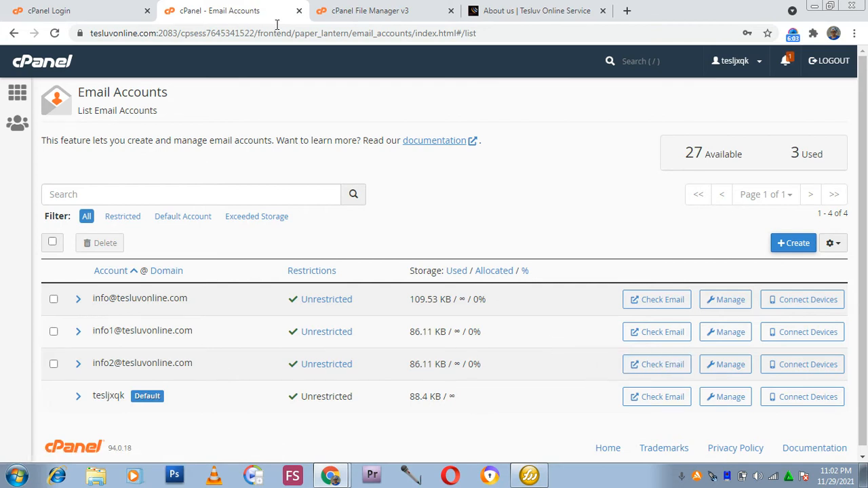
# Open a new browser tab and try to reach tesluvonline.com/webmail from the address suggestions.
pyautogui.click(627, 11)
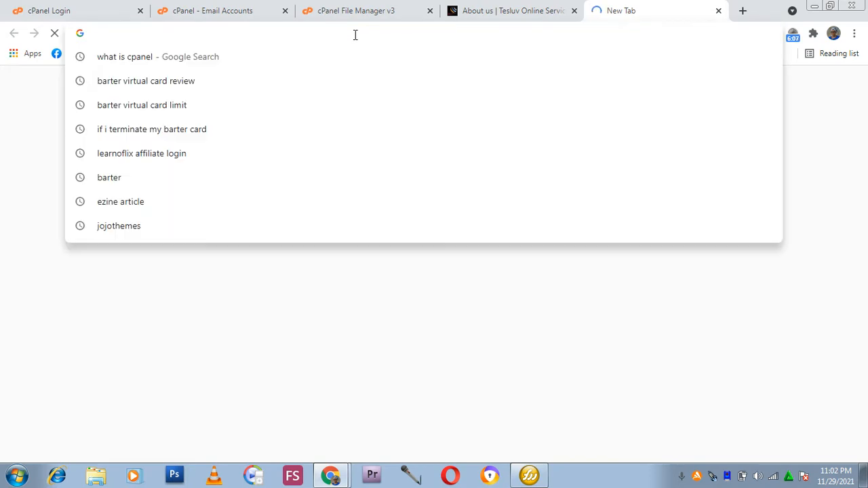
pyautogui.write('tesluvonline.com')
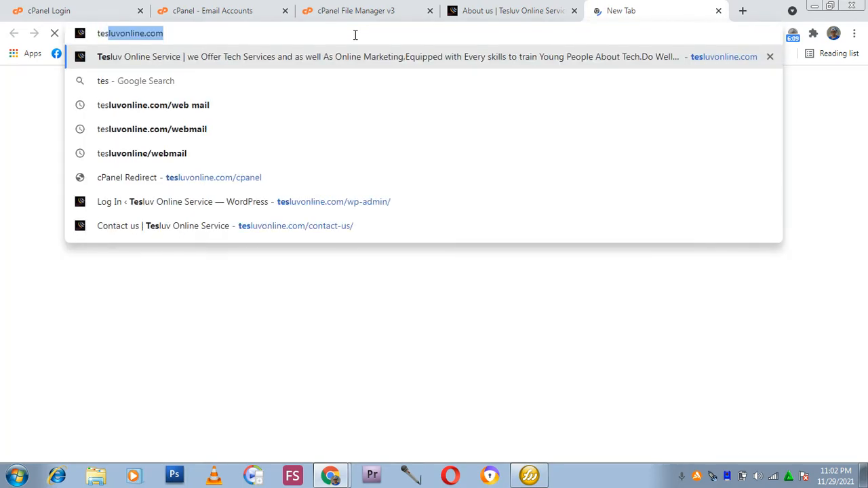
pyautogui.press('Right')
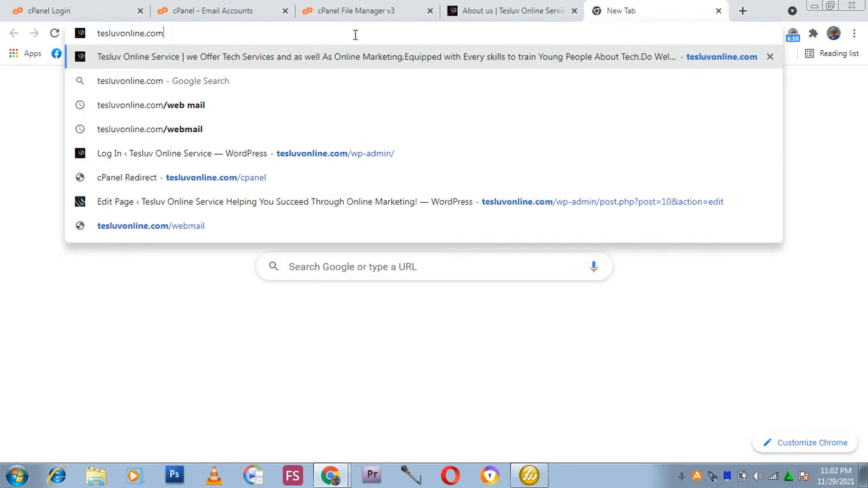
pyautogui.write('/web')
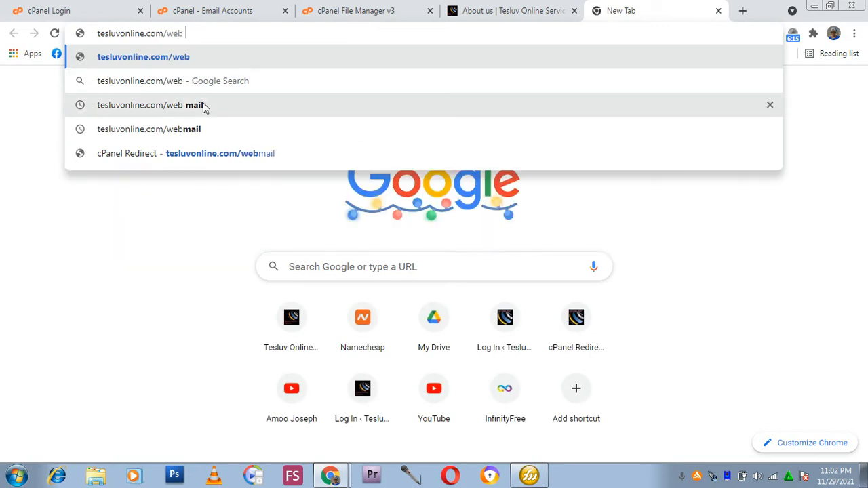
pyautogui.click(196, 130)
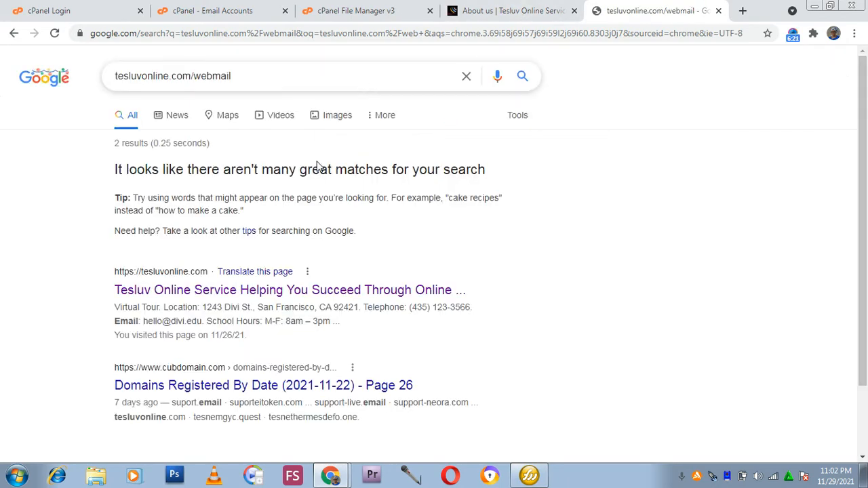
# Enter tesluvonline.com/webmail as the address to load the Webmail login page.
pyautogui.click(220, 34)
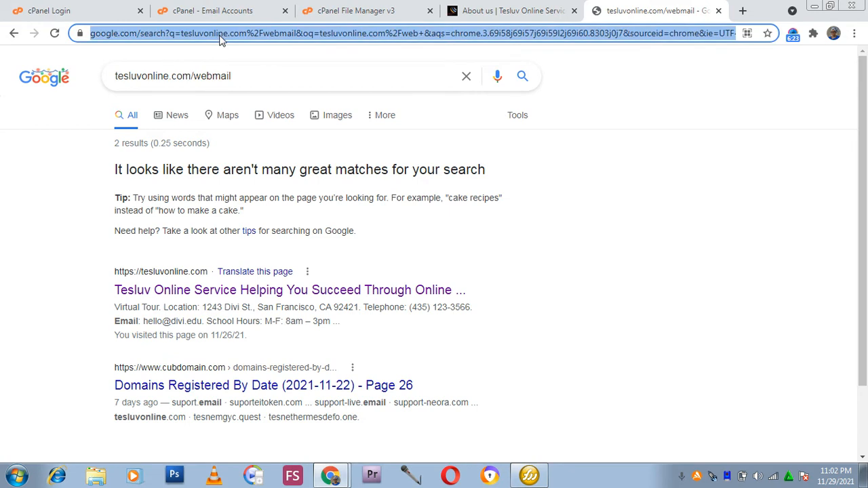
pyautogui.write('teslu')
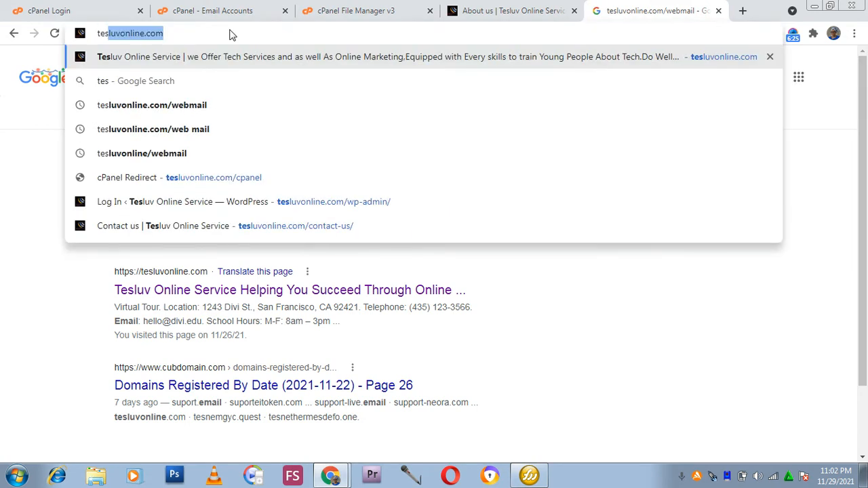
pyautogui.write('v')
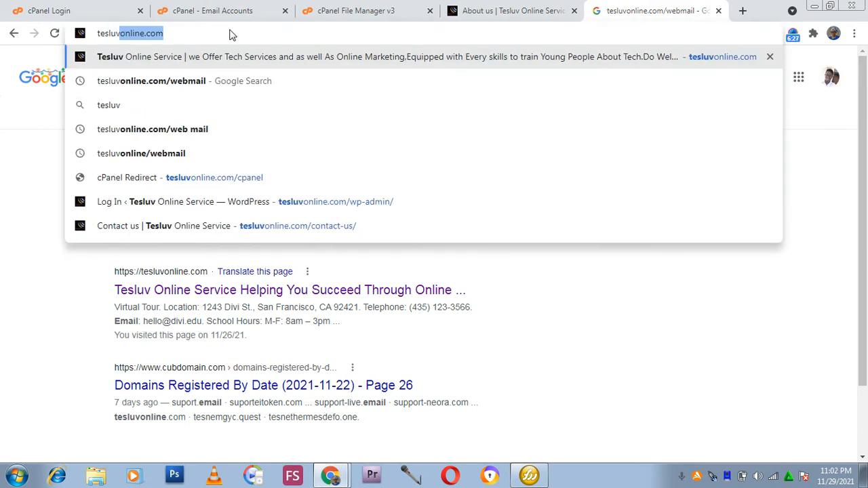
pyautogui.press('Right')
pyautogui.write('/we')
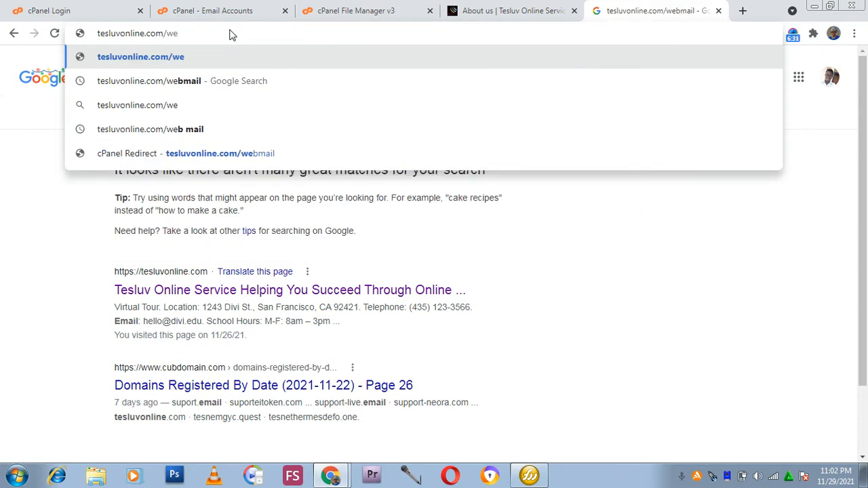
pyautogui.write('bmaiol')
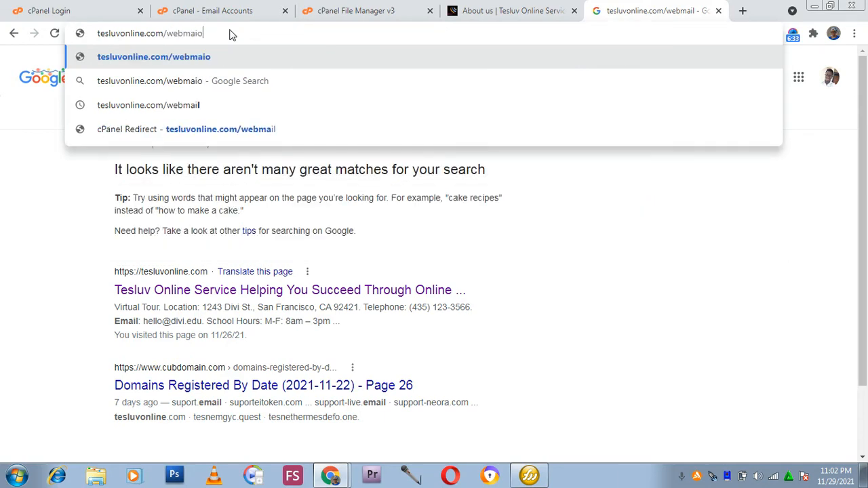
pyautogui.press('BackSpace')
pyautogui.press('BackSpace')
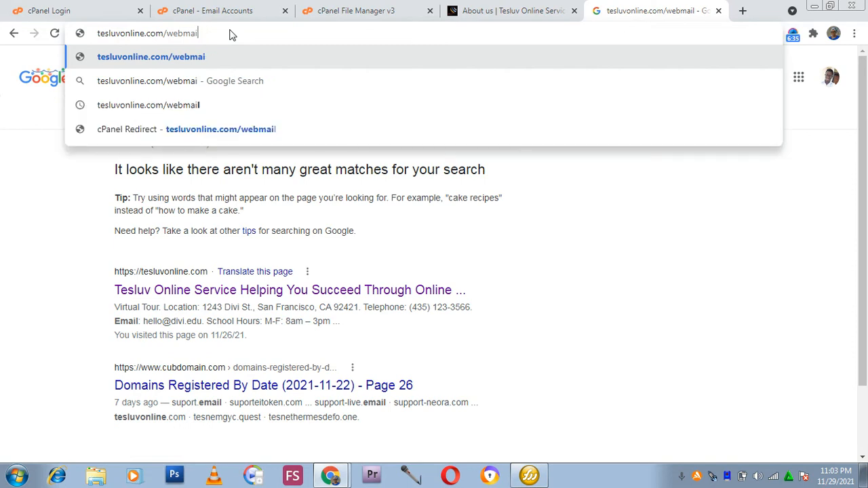
pyautogui.write('l')
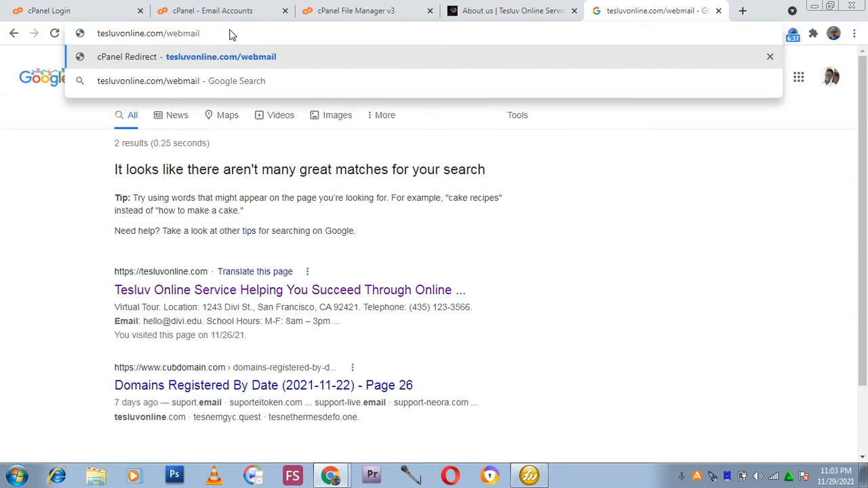
pyautogui.press('Return')
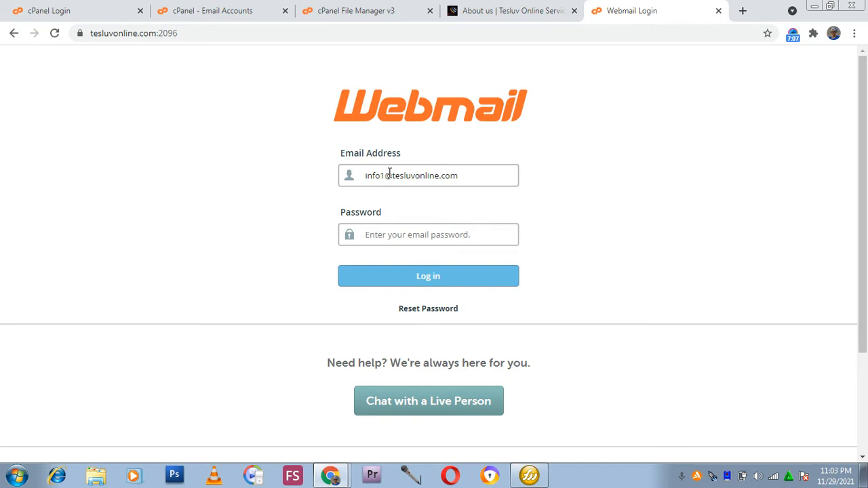
# Remove the 1 from the login email address so it points to the info account.
pyautogui.press('BackSpace')
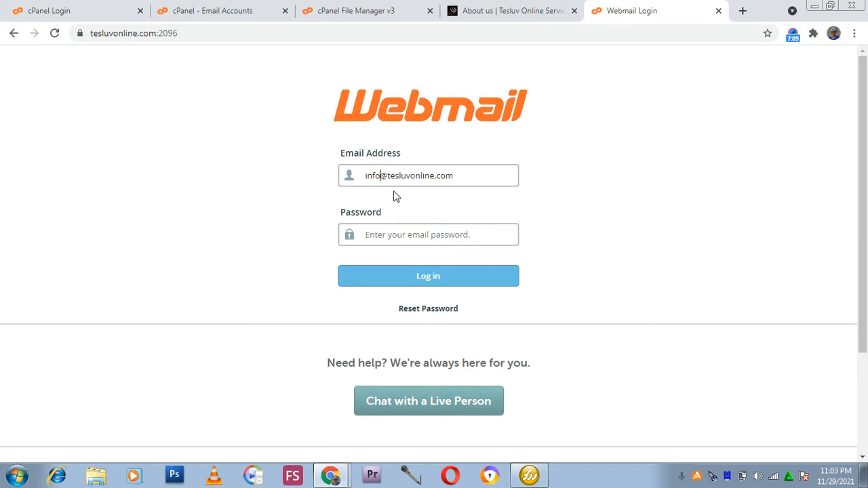
# Open the management page of the new info2 account and examine its security, storage and restriction settings.
pyautogui.click(229, 11)
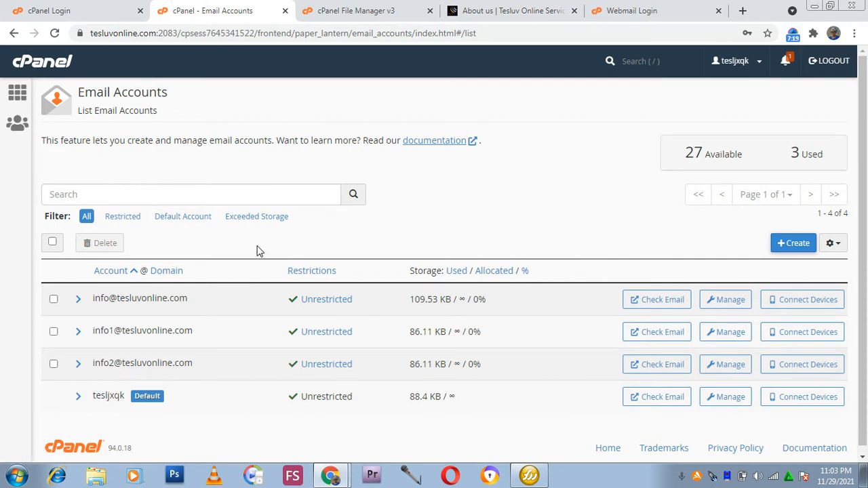
pyautogui.scroll(-1, 234, 273)
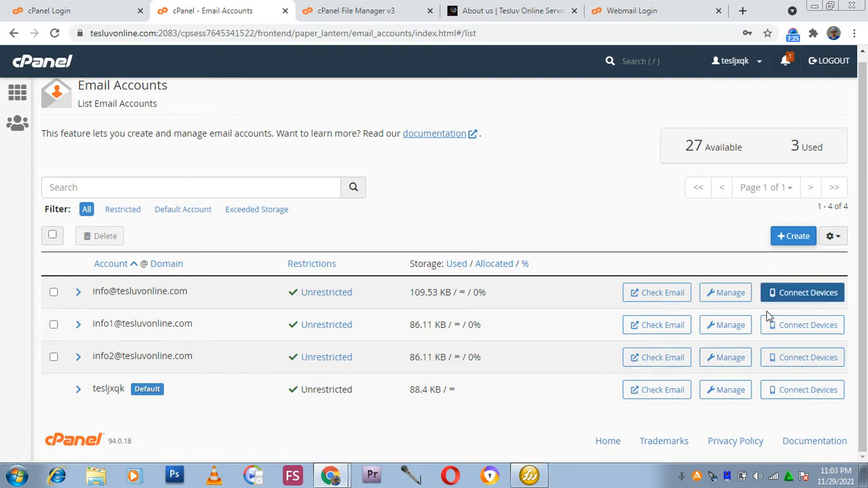
pyautogui.click(718, 365)
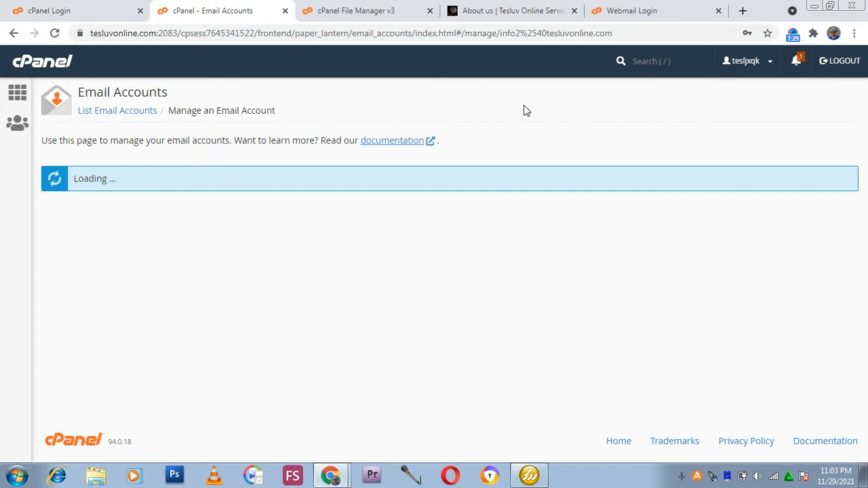
pyautogui.scroll(-2, 241, 281)
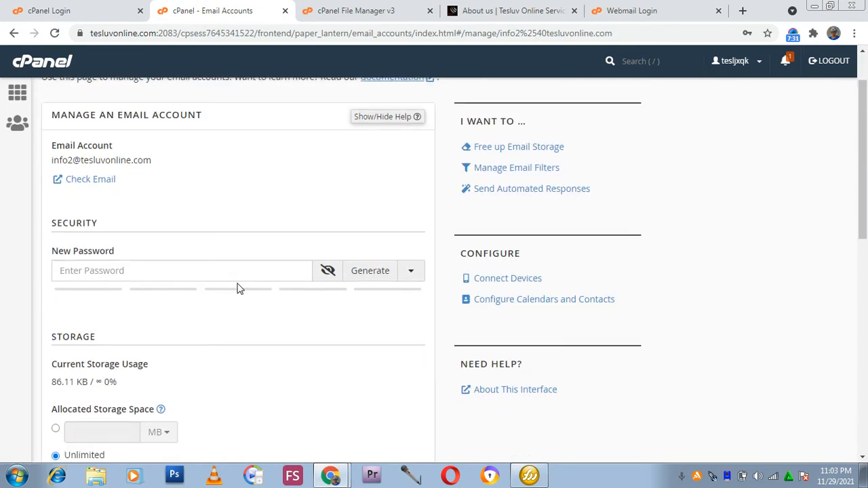
pyautogui.scroll(-3, 178, 244)
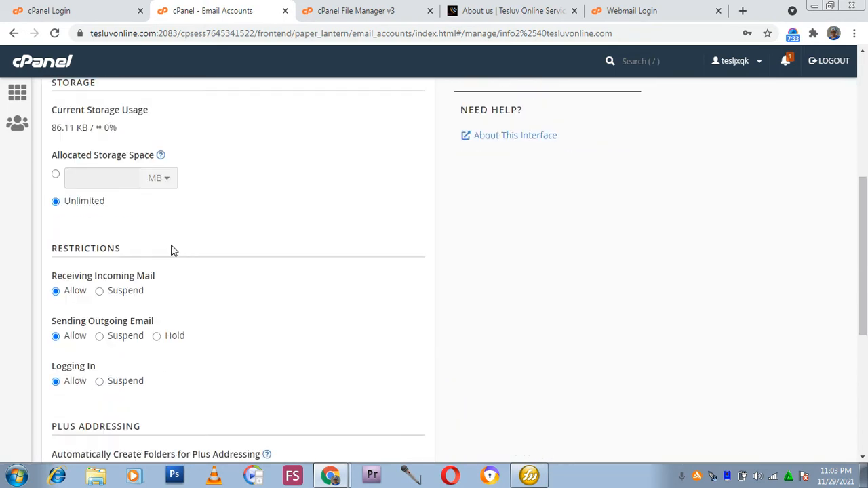
pyautogui.scroll(4, 186, 251)
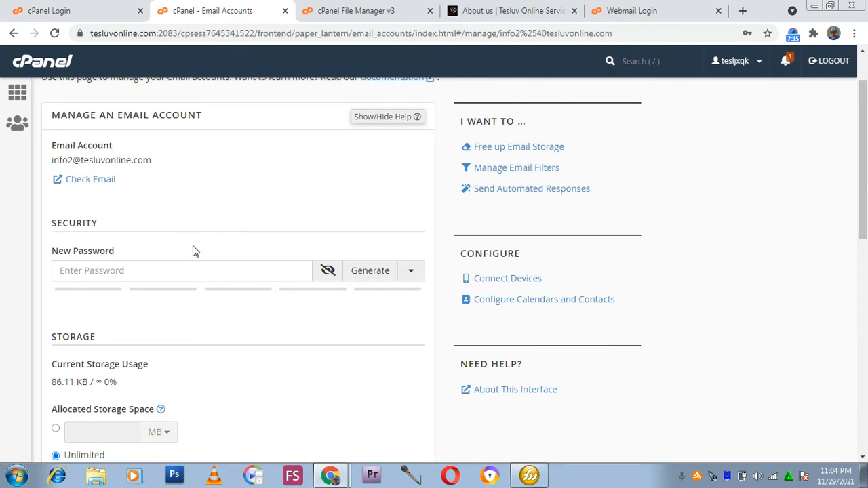
pyautogui.scroll(1, 268, 238)
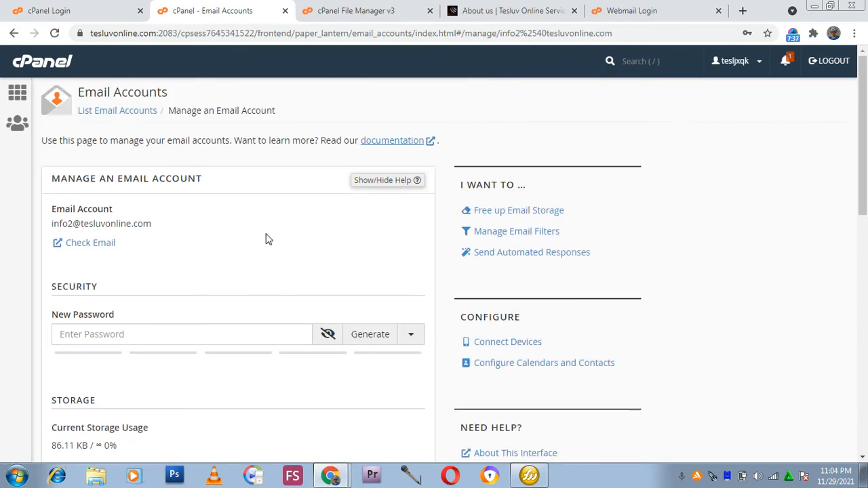
pyautogui.click(162, 335)
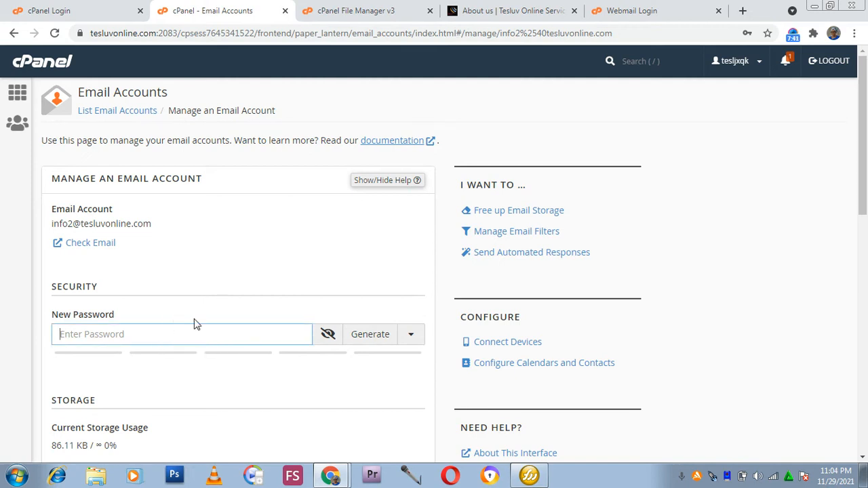
pyautogui.scroll(-5, 246, 302)
pyautogui.scroll(-4, 254, 260)
pyautogui.scroll(-1, 255, 259)
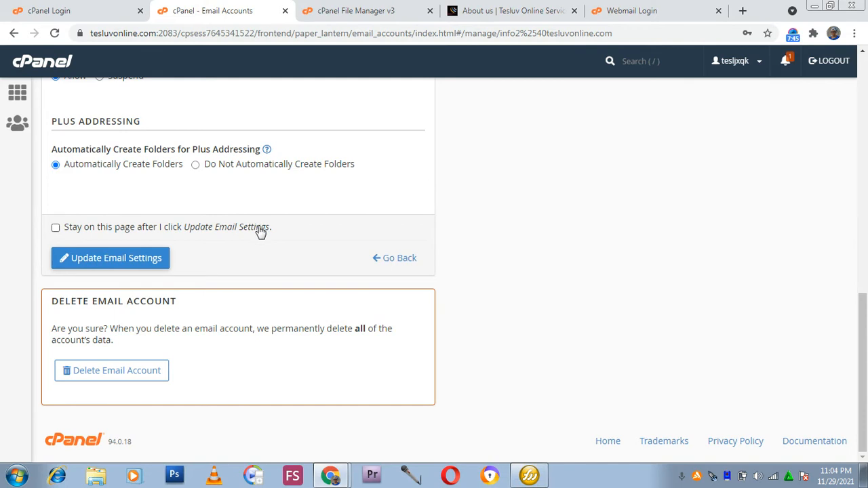
pyautogui.scroll(6, 261, 231)
pyautogui.scroll(3, 264, 244)
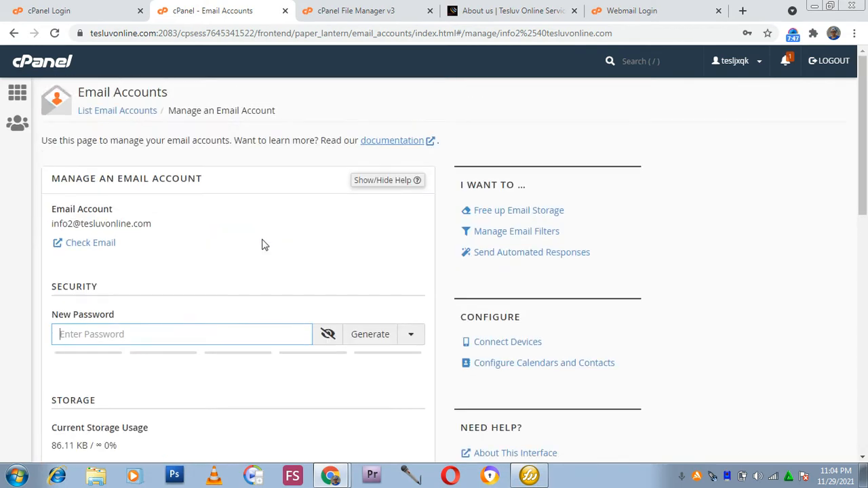
pyautogui.click(14, 32)
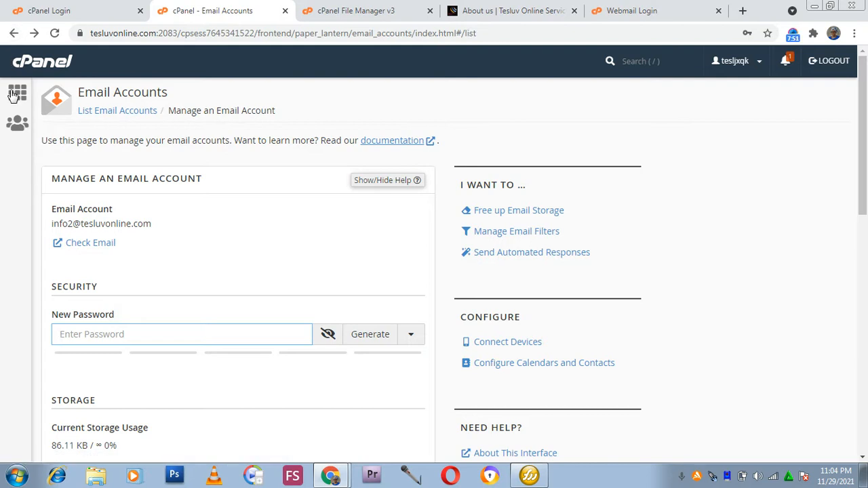
# Open webmail for the info2 account from the email accounts list.
pyautogui.click(648, 8)
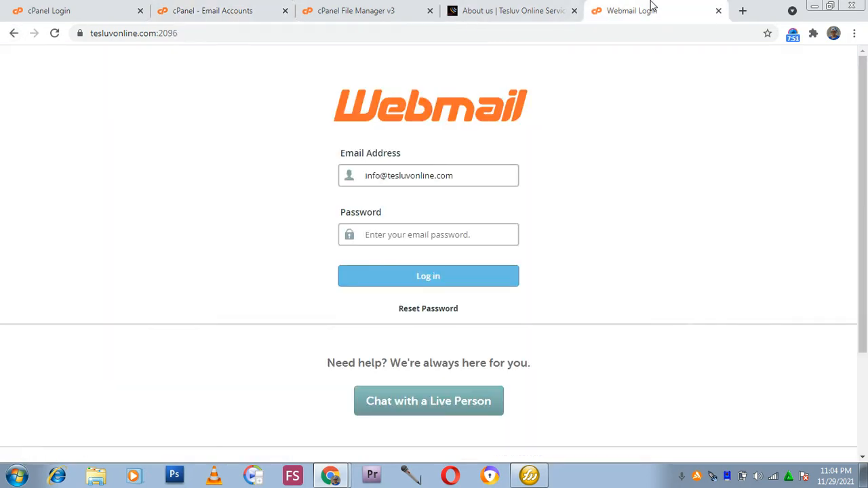
pyautogui.click(384, 240)
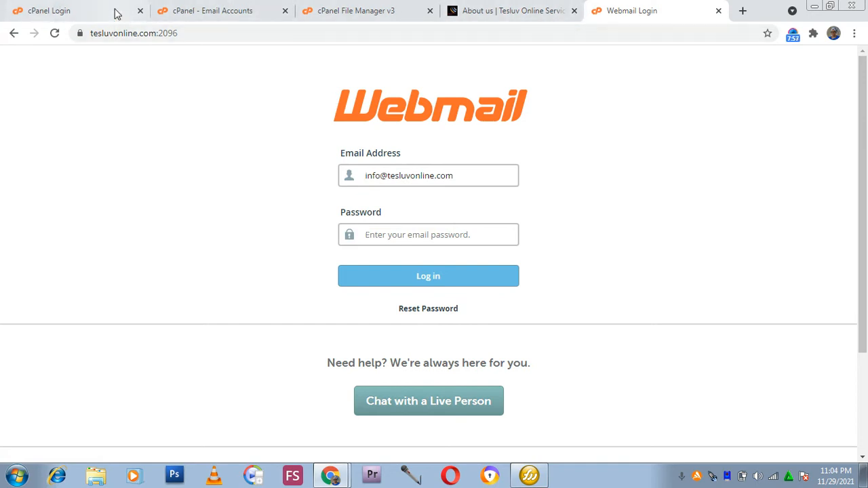
pyautogui.click(181, 8)
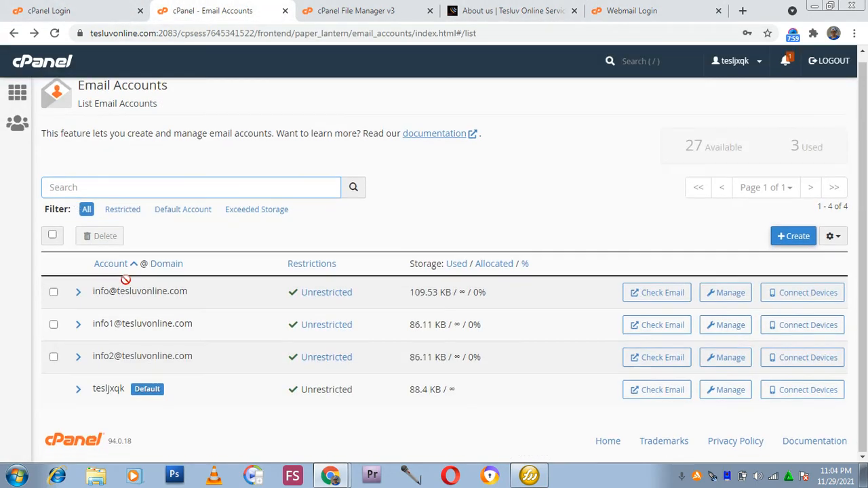
pyautogui.click(660, 364)
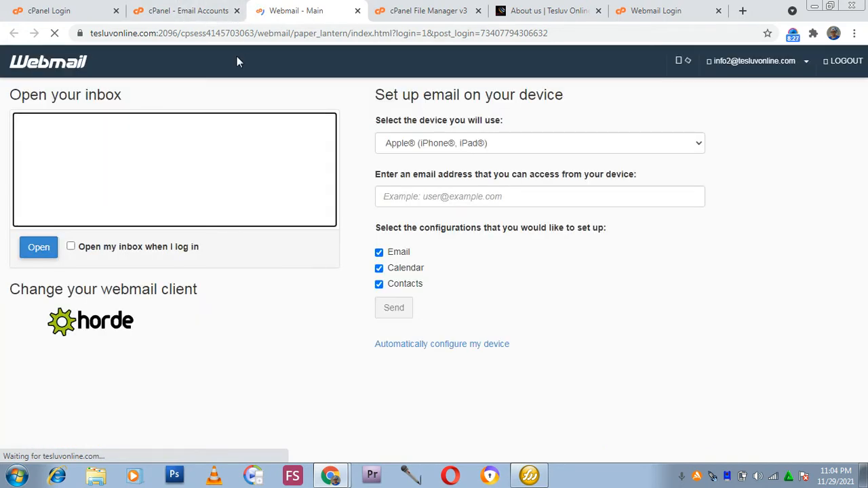
# Enable opening the inbox on login and open the Roundcube inbox.
pyautogui.click(648, 11)
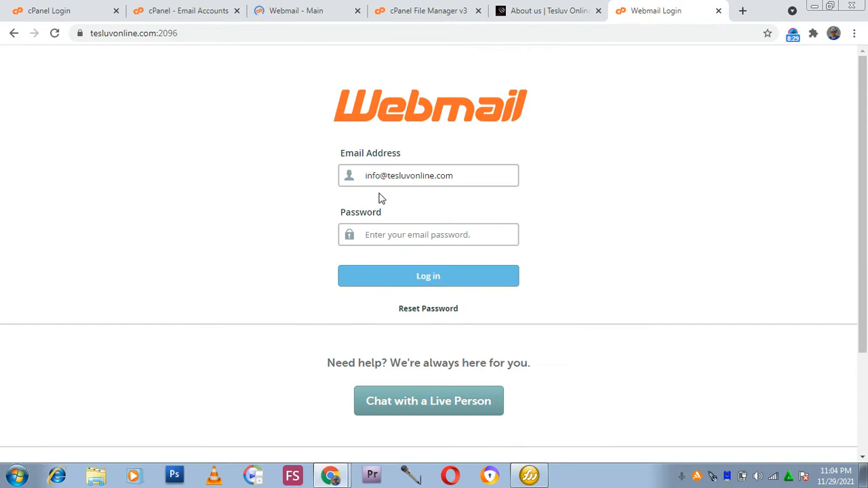
pyautogui.click(293, 15)
pyautogui.click(42, 245)
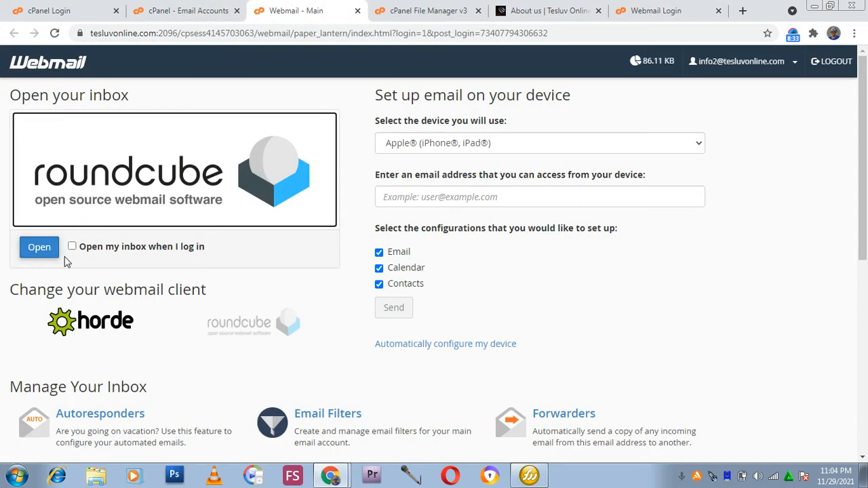
pyautogui.click(72, 247)
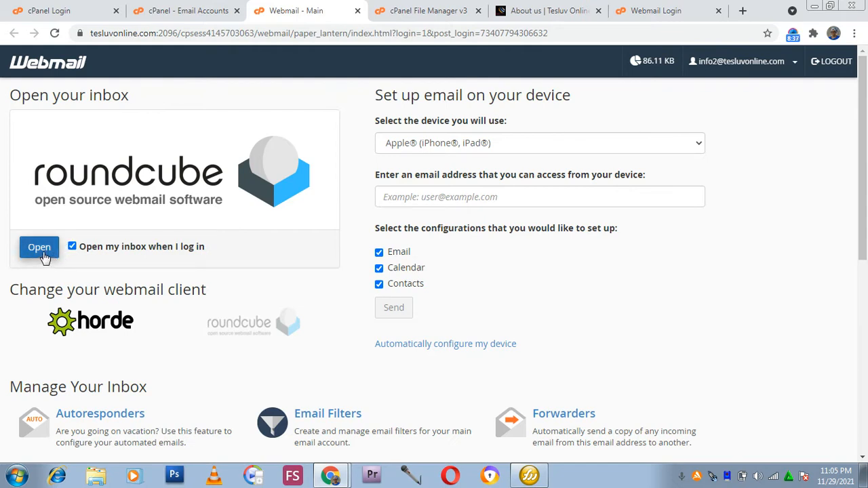
pyautogui.click(43, 252)
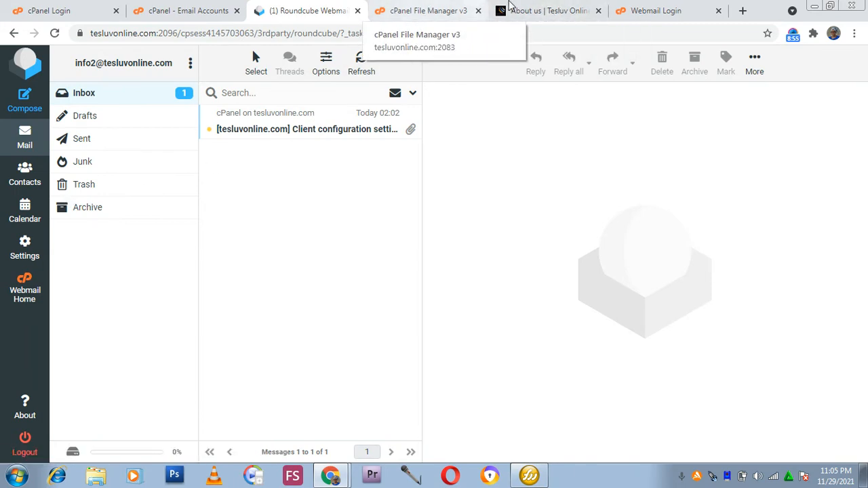
# Open the navigation menu on the website's About us page.
pyautogui.click(558, 13)
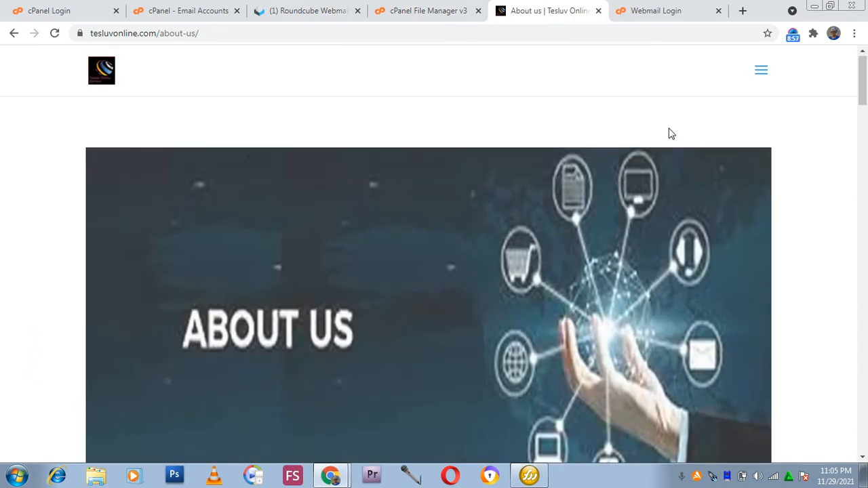
pyautogui.click(760, 69)
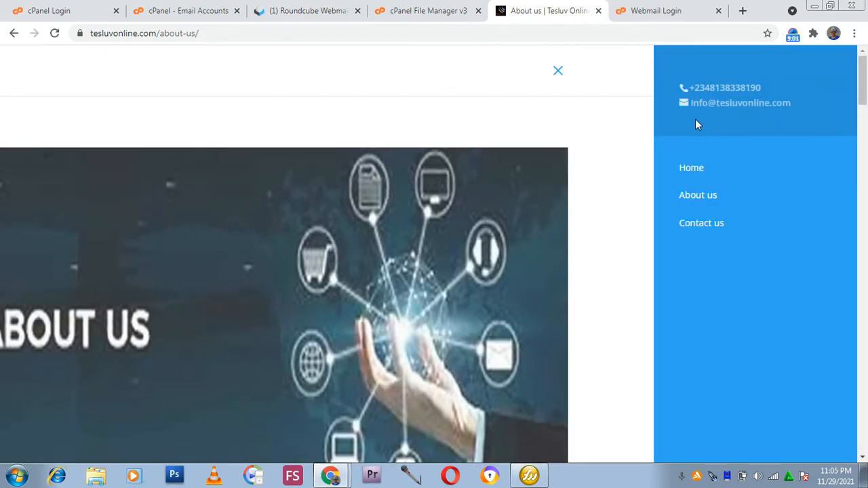
# Check the contact e-mail shown on the website's menu and return to the Roundcube webmail tab.
pyautogui.moveTo(673, 107); pyautogui.dragTo(769, 122)
pyautogui.click(769, 117)
pyautogui.click(644, 15)
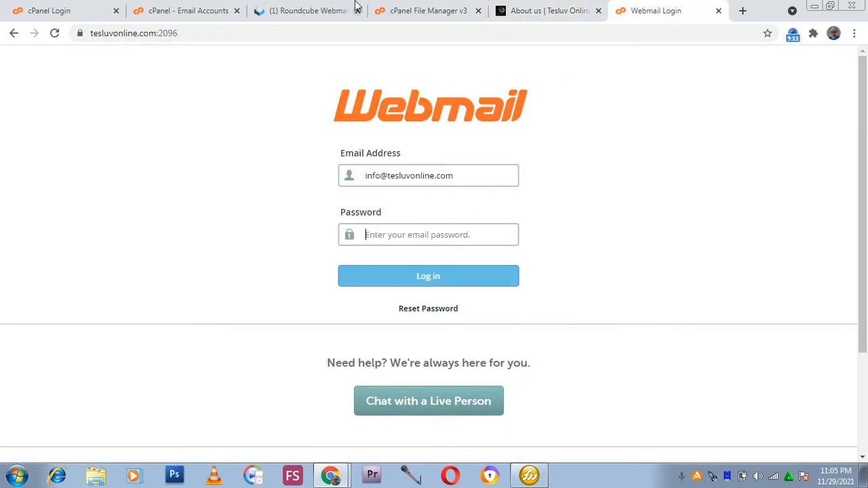
pyautogui.click(305, 11)
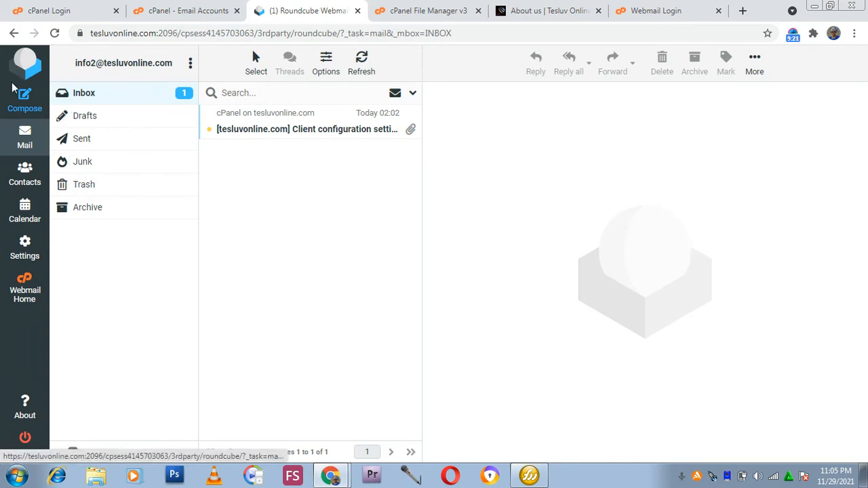
# Compose a new message and address it to the owner's personal Gmail address.
pyautogui.click(21, 103)
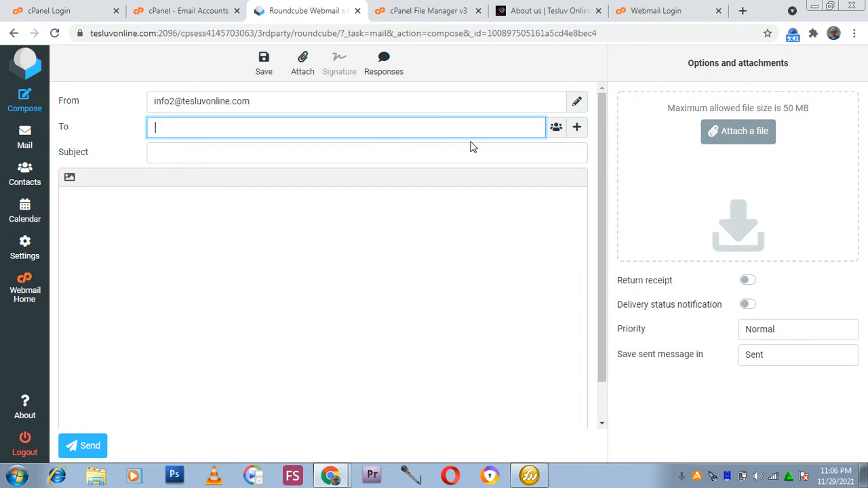
pyautogui.click(556, 128)
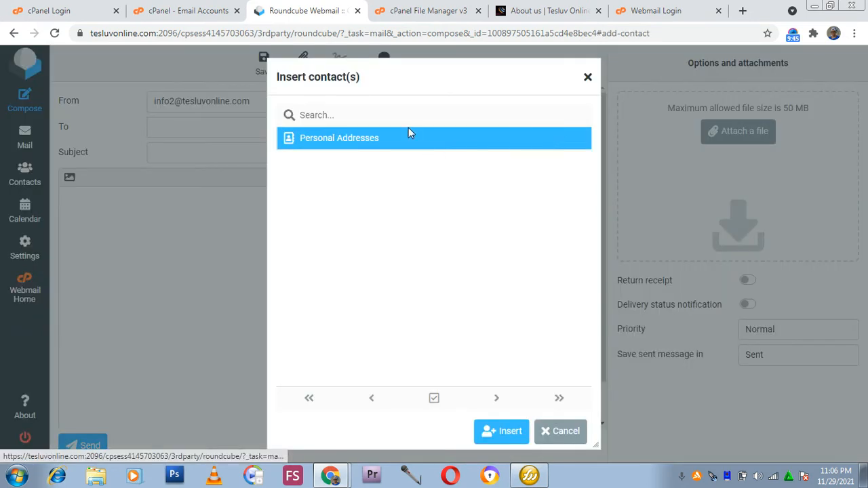
pyautogui.click(588, 78)
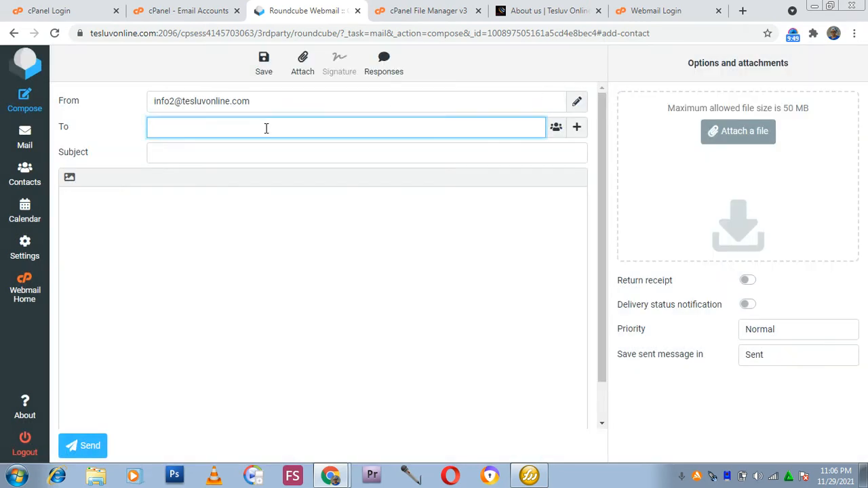
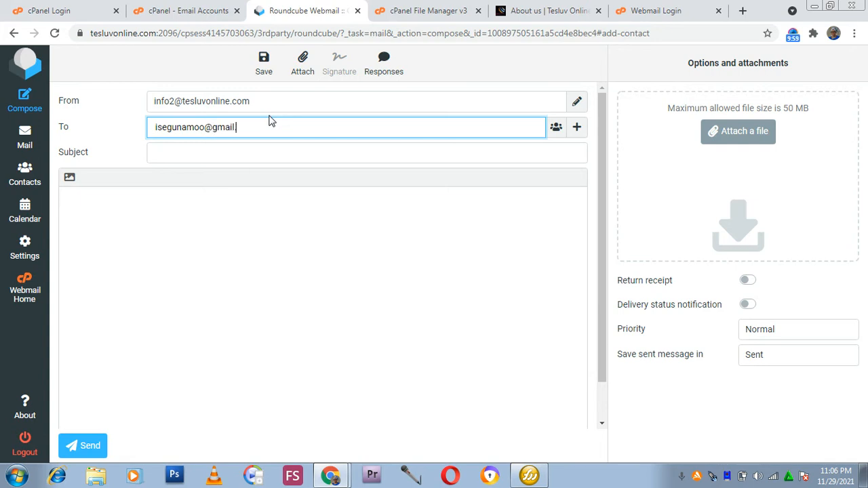
# Fill the subject from the suggested forwarded subject and remove its 'Fwd:' prefix.
pyautogui.click(247, 150)
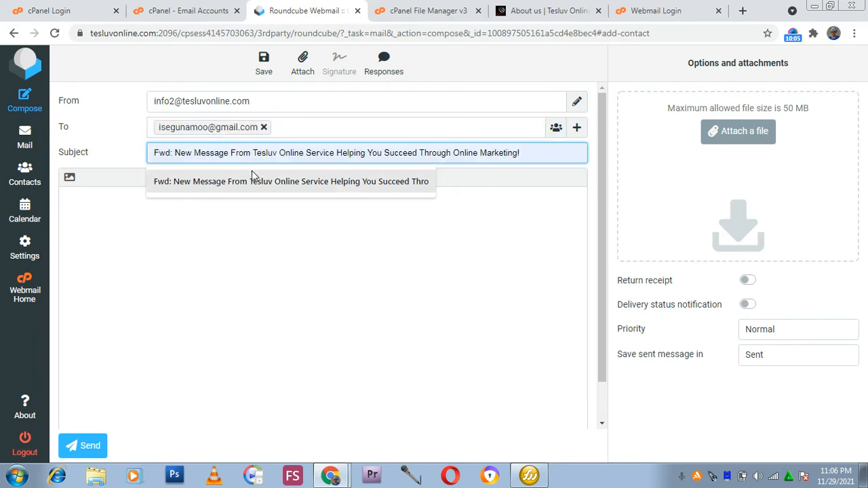
pyautogui.click(254, 181)
pyautogui.moveTo(175, 153); pyautogui.dragTo(130, 167)
pyautogui.press('BackSpace')
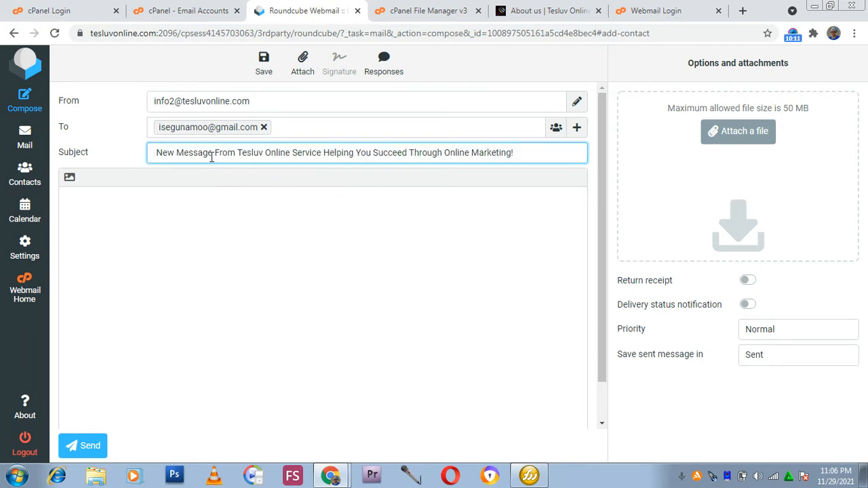
# Add a Bcc field to the message and reopen the extra header options.
pyautogui.click(577, 133)
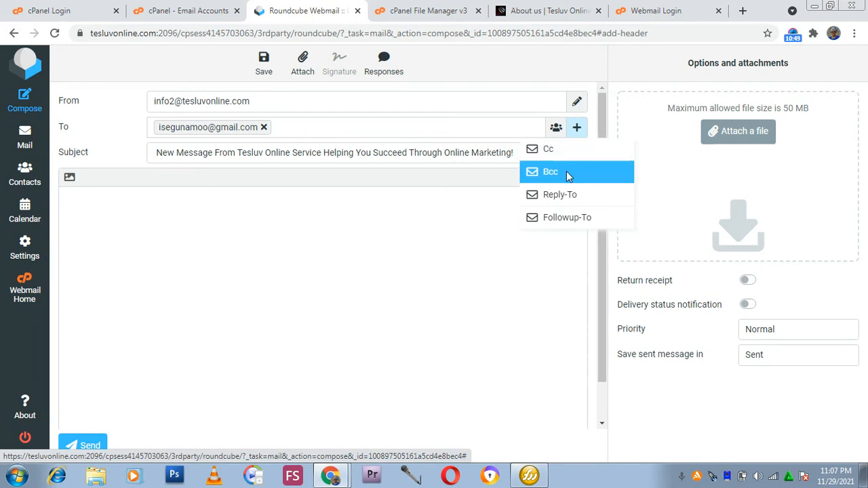
pyautogui.click(566, 171)
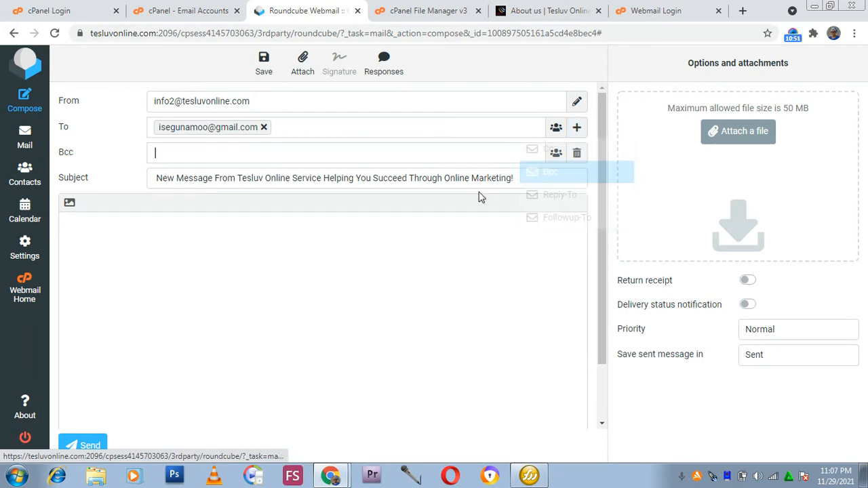
pyautogui.click(336, 313)
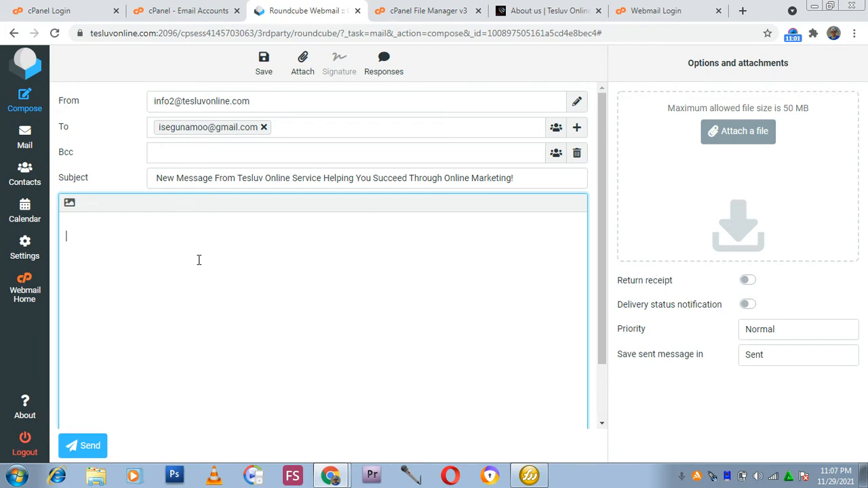
pyautogui.click(578, 130)
pyautogui.click(579, 130)
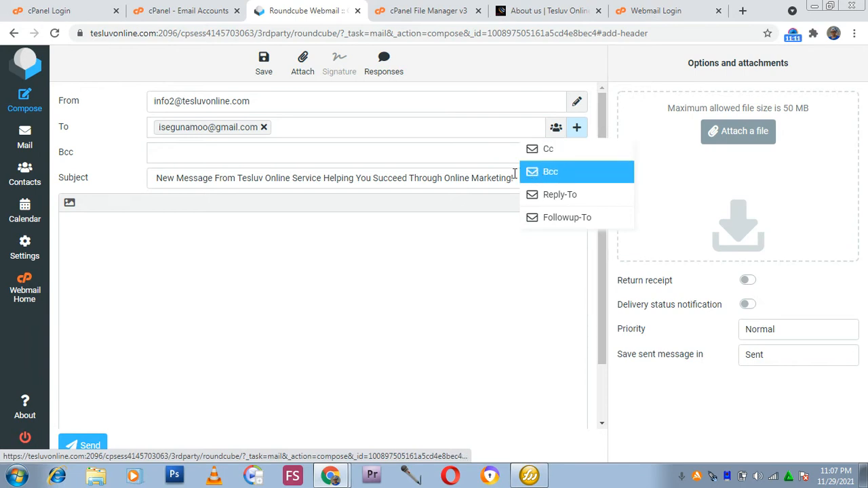
# Return to cPanel and open the Forwarders tool from the Email section of the home page.
pyautogui.click(186, 10)
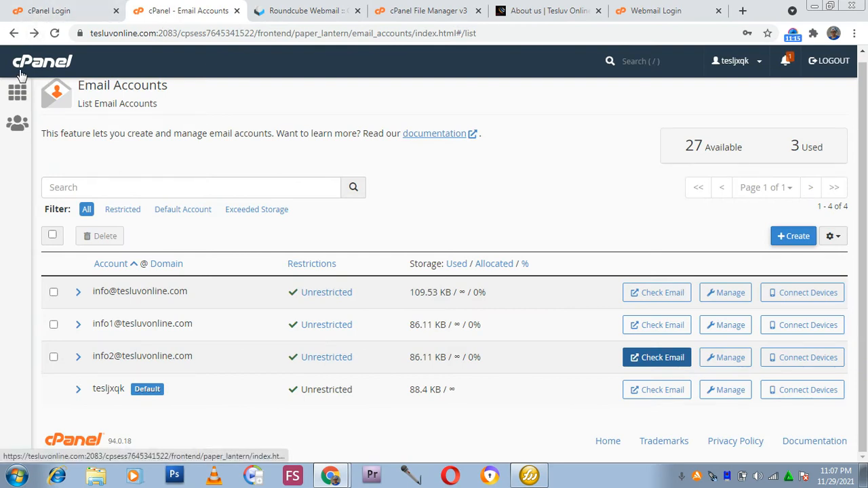
pyautogui.click(18, 95)
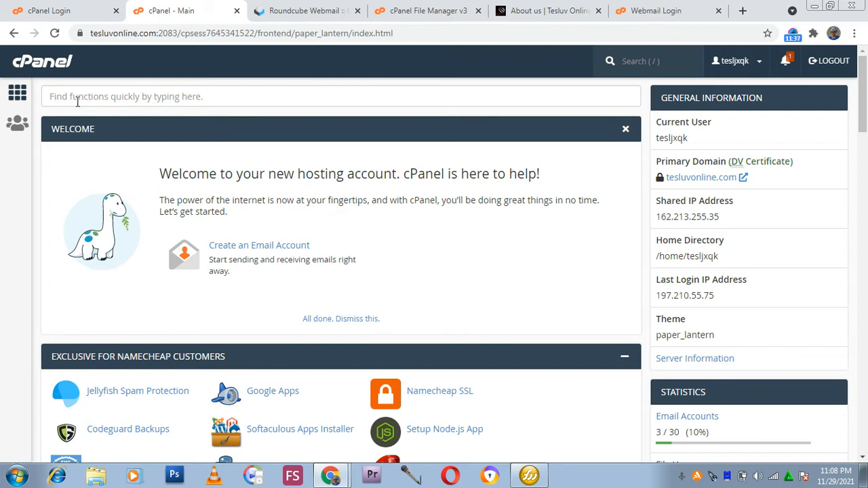
pyautogui.scroll(-3, 47, 285)
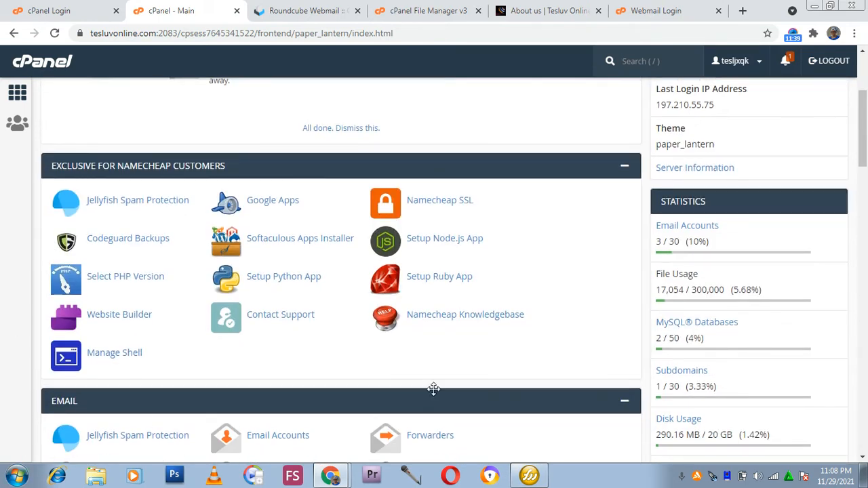
pyautogui.scroll(-3, 370, 300)
pyautogui.scroll(-4, 155, 314)
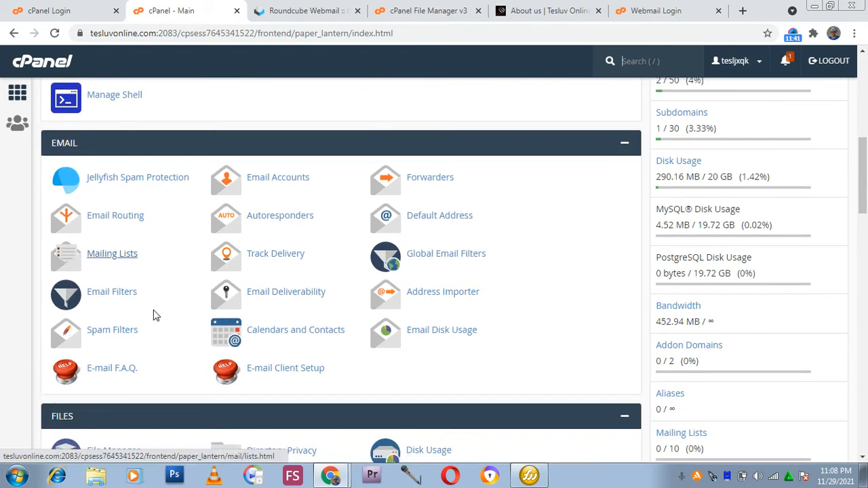
pyautogui.scroll(5, 156, 319)
pyautogui.scroll(5, 155, 302)
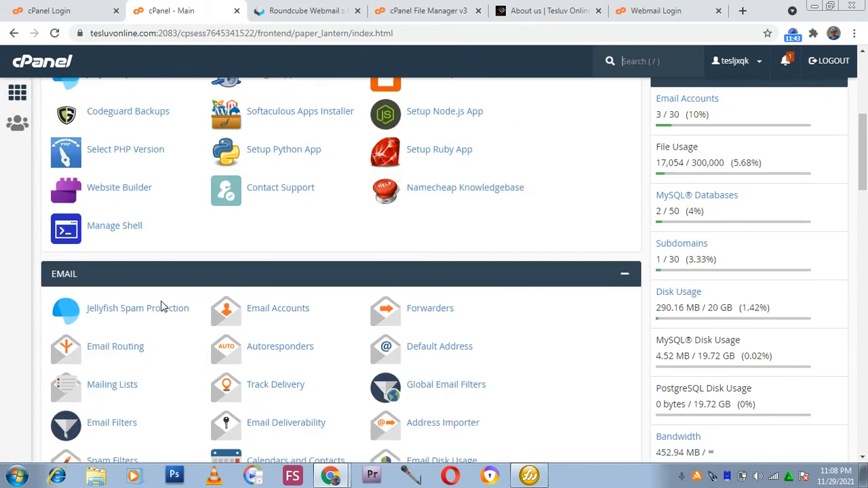
pyautogui.scroll(-4, 165, 301)
pyautogui.scroll(-2, 174, 310)
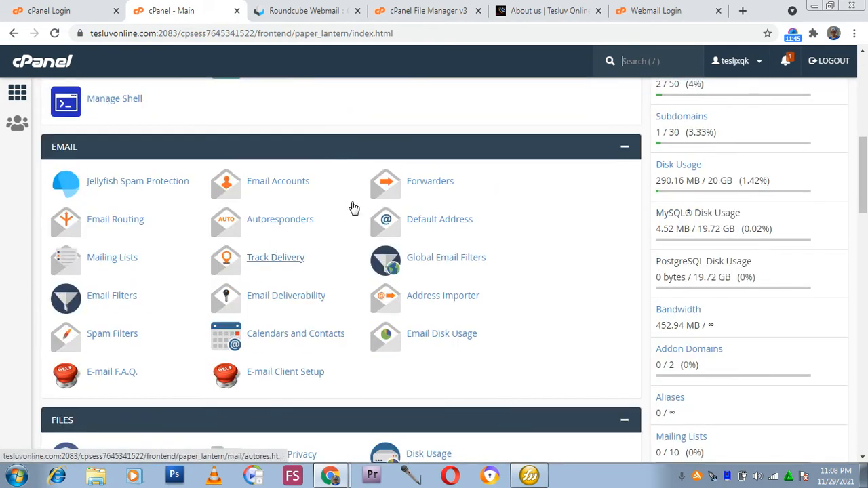
pyautogui.click(427, 183)
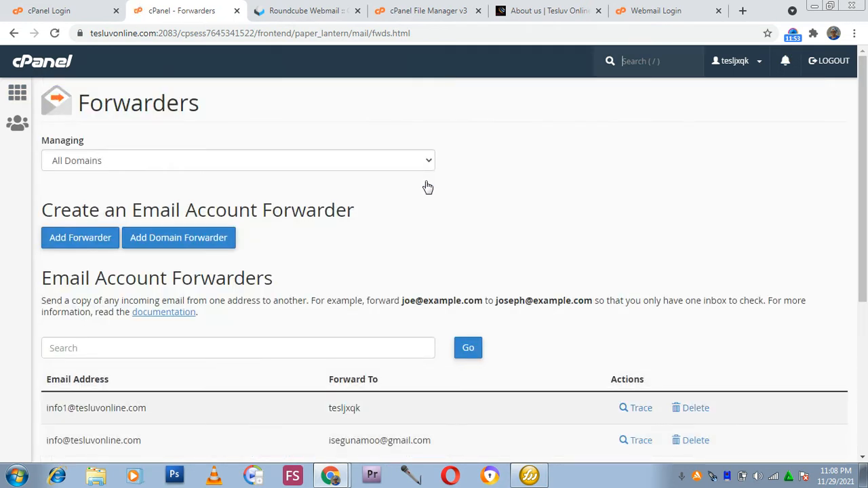
pyautogui.click(85, 235)
pyautogui.scroll(-1, 146, 296)
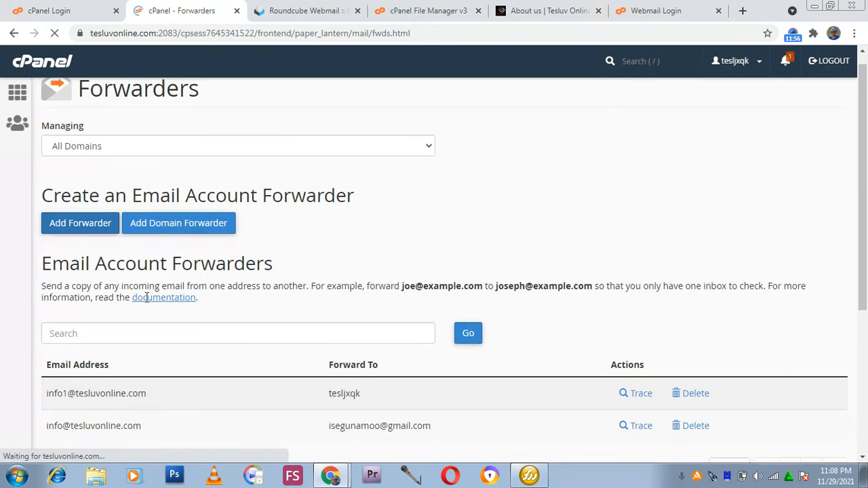
pyautogui.scroll(-2, 241, 275)
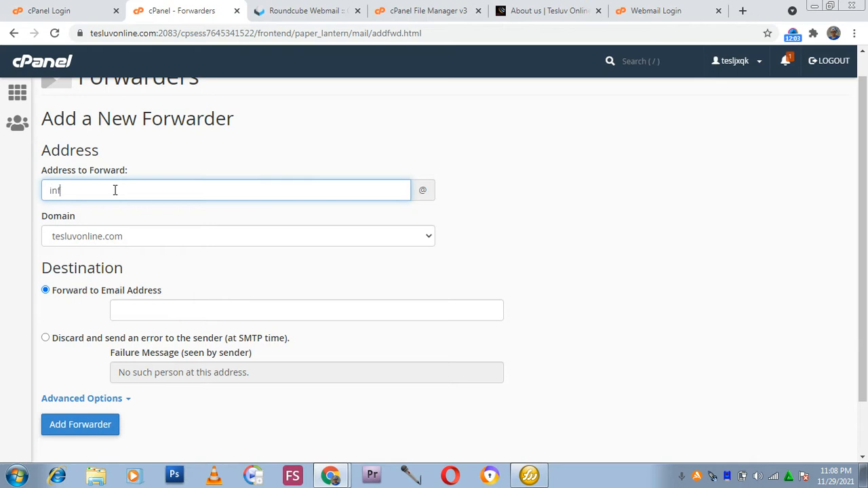
pyautogui.scroll(-1, 142, 278)
pyautogui.scroll(-1, 144, 284)
pyautogui.click(172, 239)
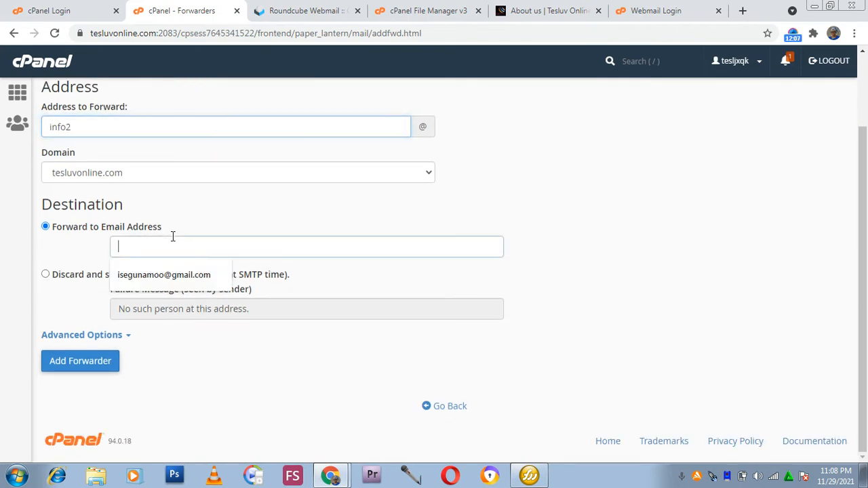
pyautogui.press('Down')
pyautogui.press('Return')
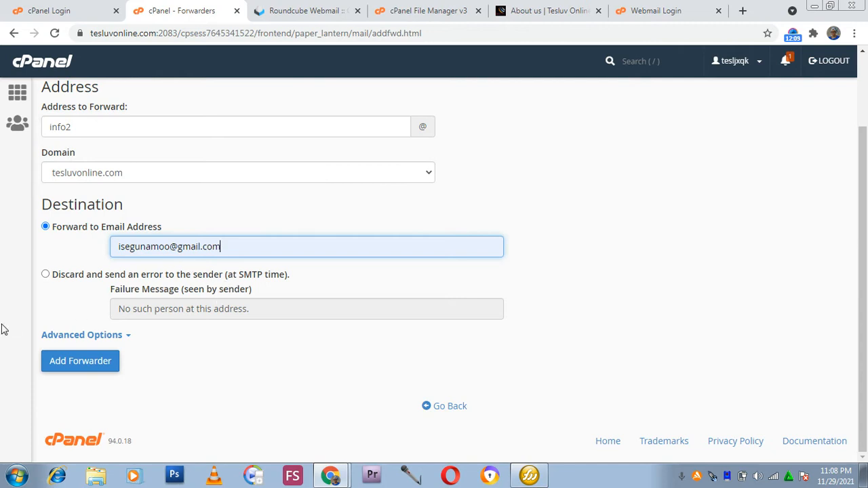
pyautogui.click(120, 338)
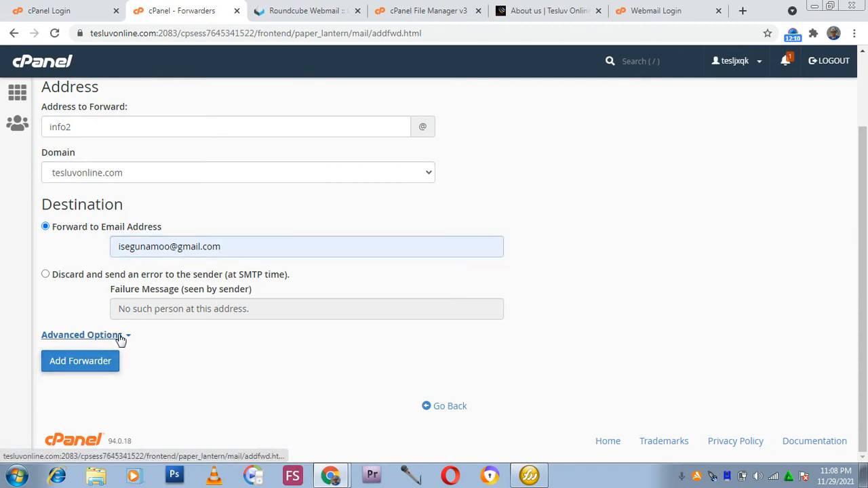
pyautogui.scroll(-3, 112, 306)
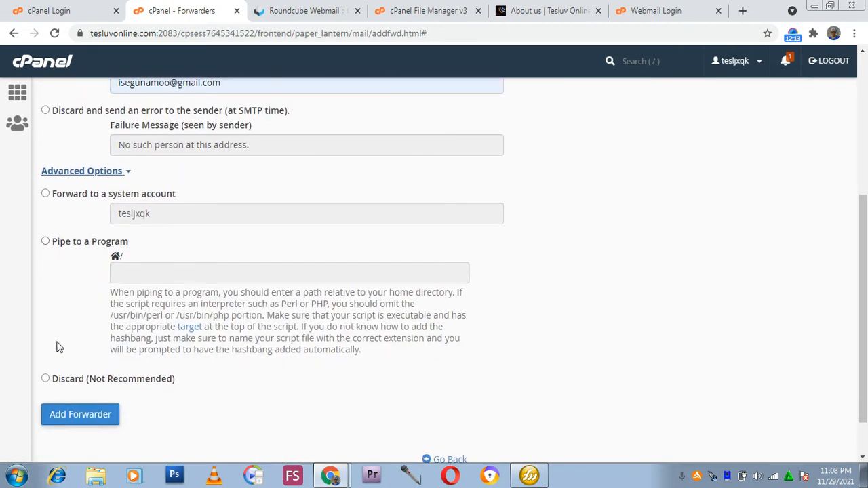
pyautogui.click(76, 416)
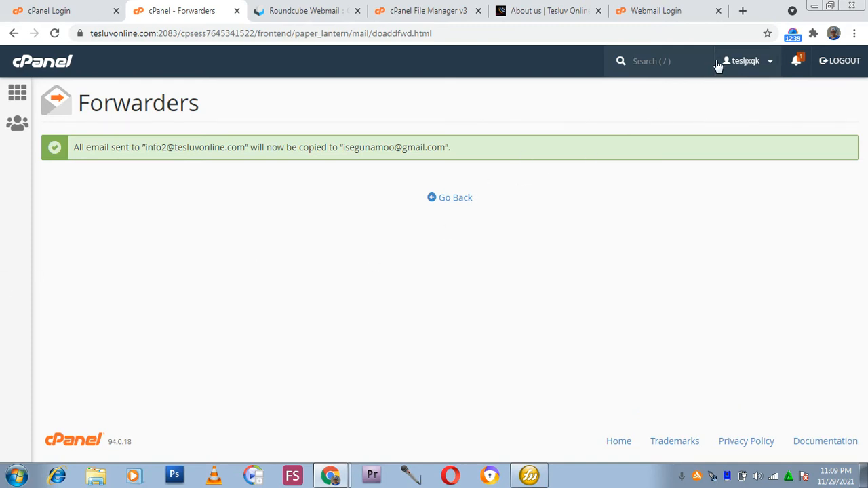
# Discard the unsent message in Roundcube and open its Settings.
pyautogui.click(279, 11)
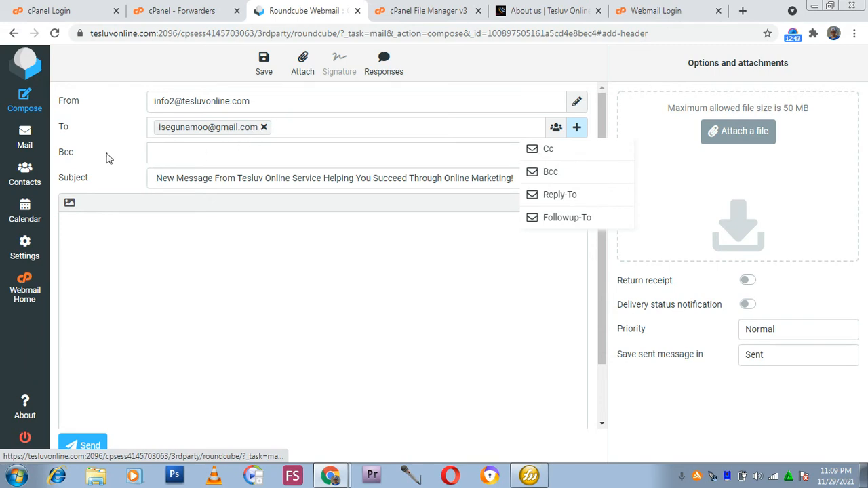
pyautogui.click(28, 180)
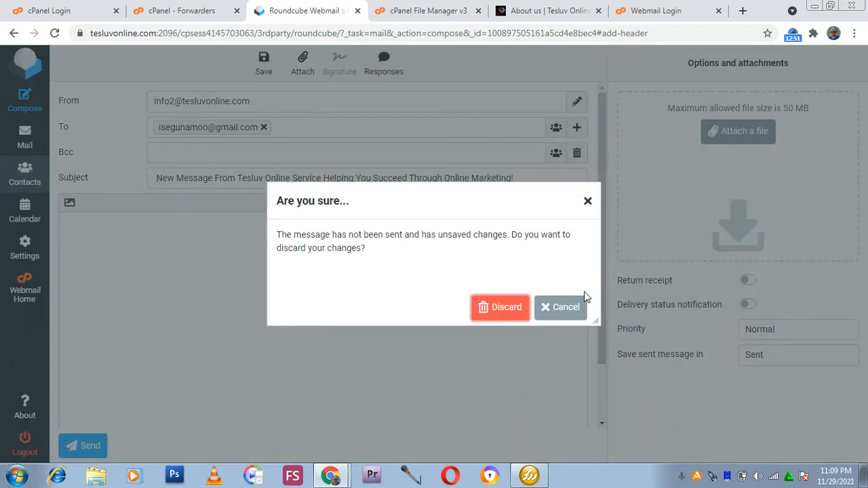
pyautogui.click(588, 202)
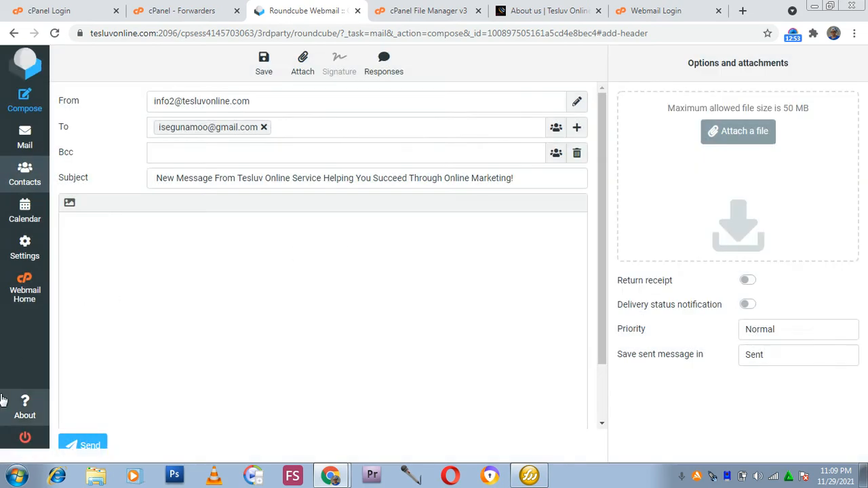
pyautogui.click(41, 258)
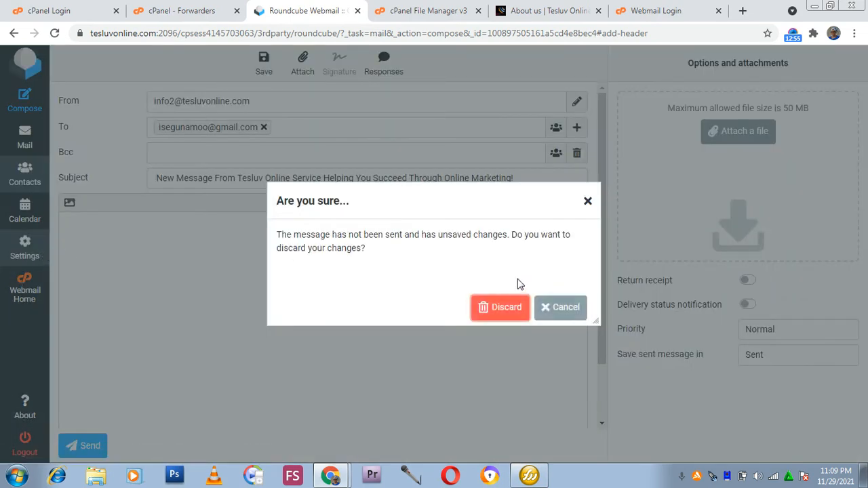
pyautogui.click(523, 308)
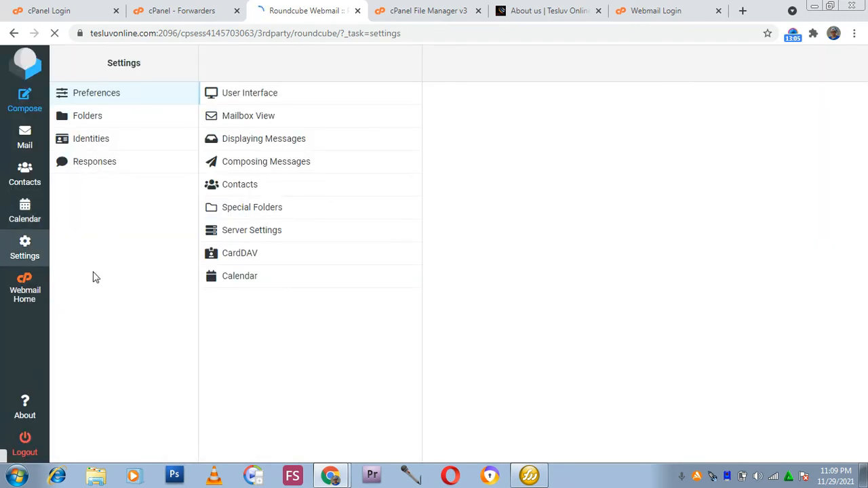
# Open the Identities settings and start creating a new identity, focusing its Email field.
pyautogui.click(94, 140)
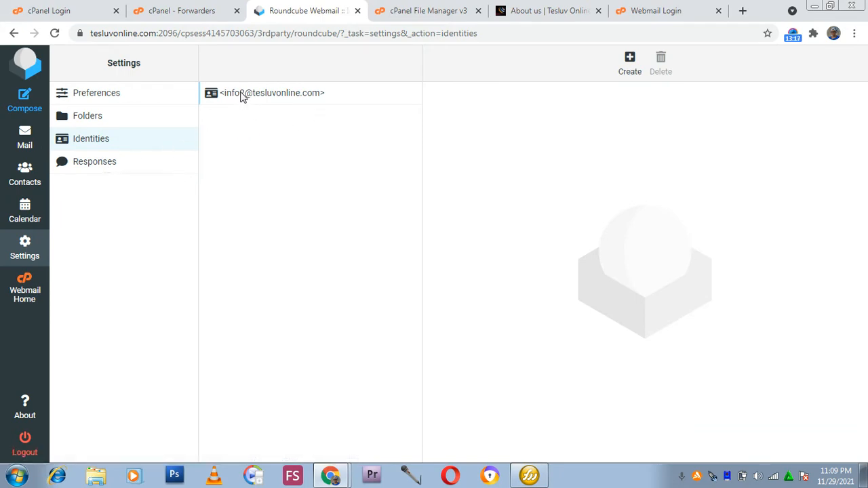
pyautogui.click(630, 65)
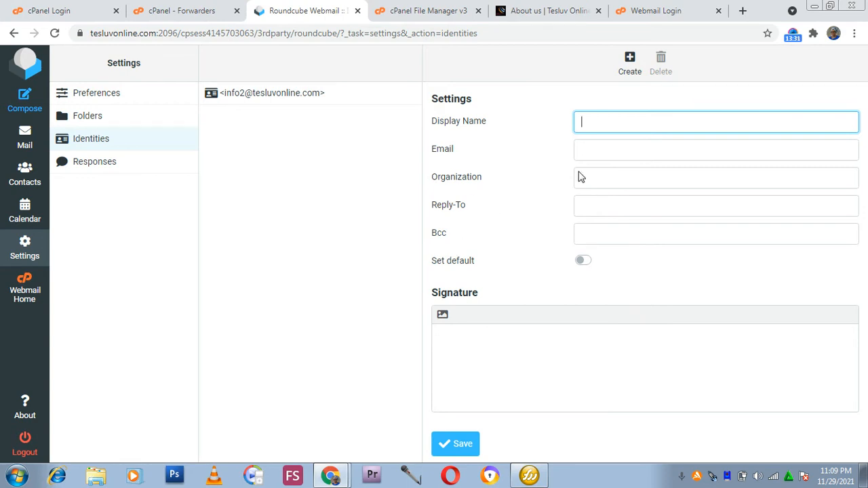
pyautogui.click(629, 159)
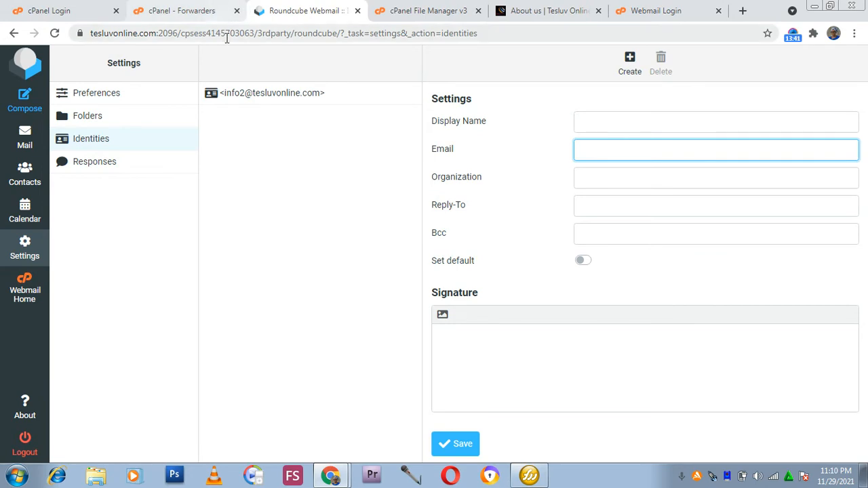
pyautogui.click(183, 7)
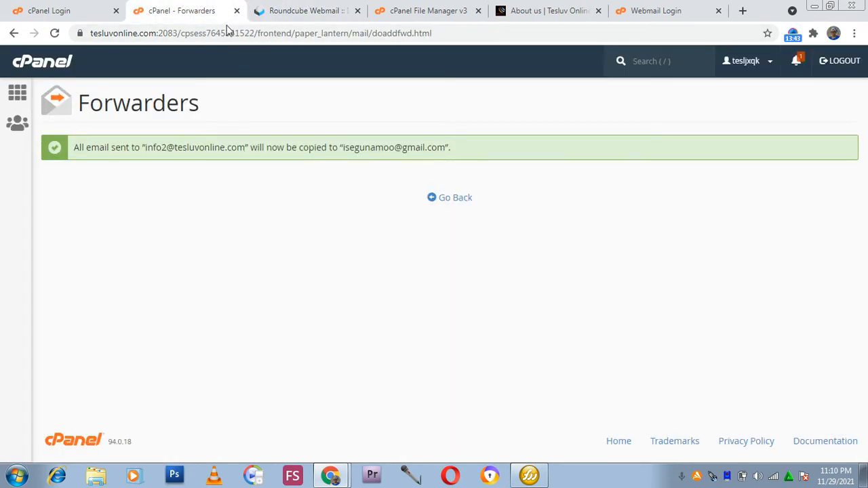
# Return to the cPanel home page and open the Autoresponders tool from the Email section.
pyautogui.click(14, 95)
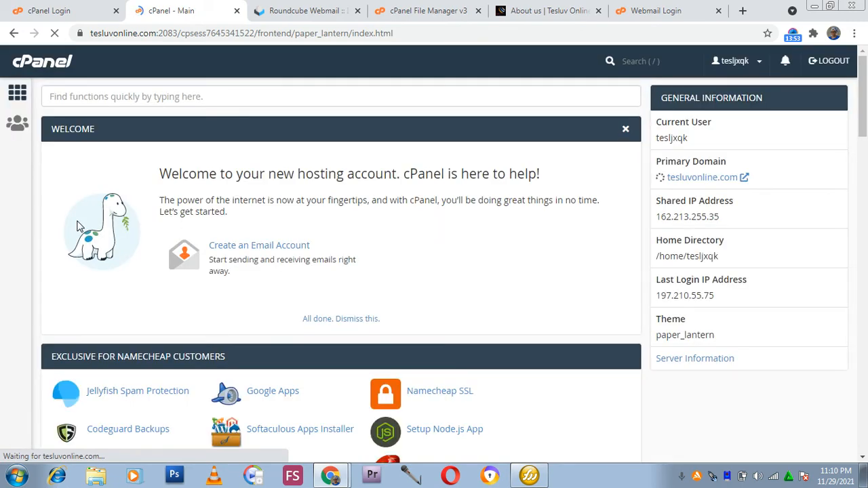
pyautogui.scroll(-2, 248, 284)
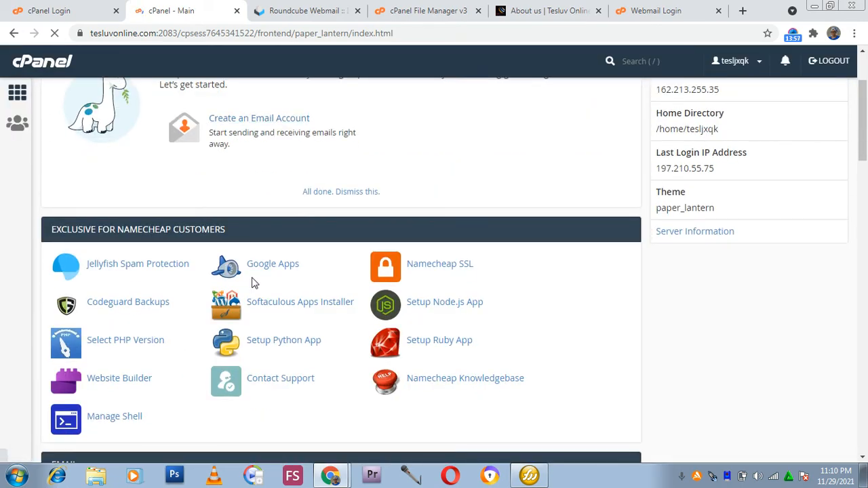
pyautogui.scroll(-4, 254, 282)
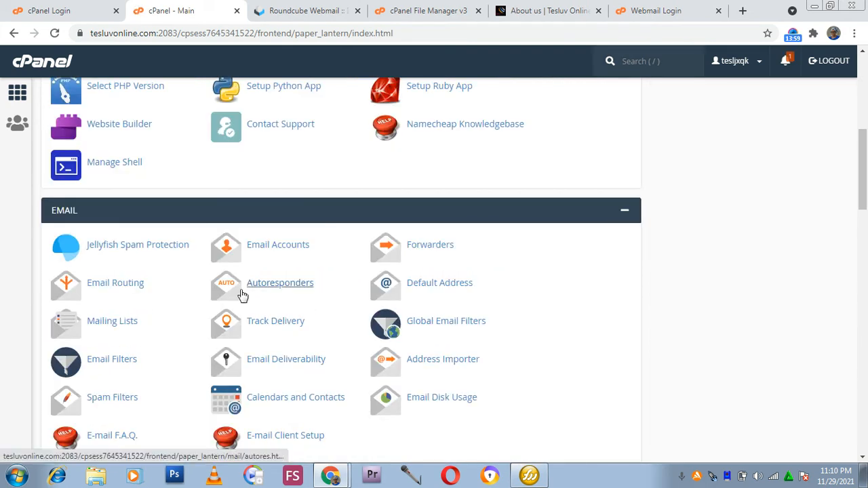
pyautogui.click(298, 290)
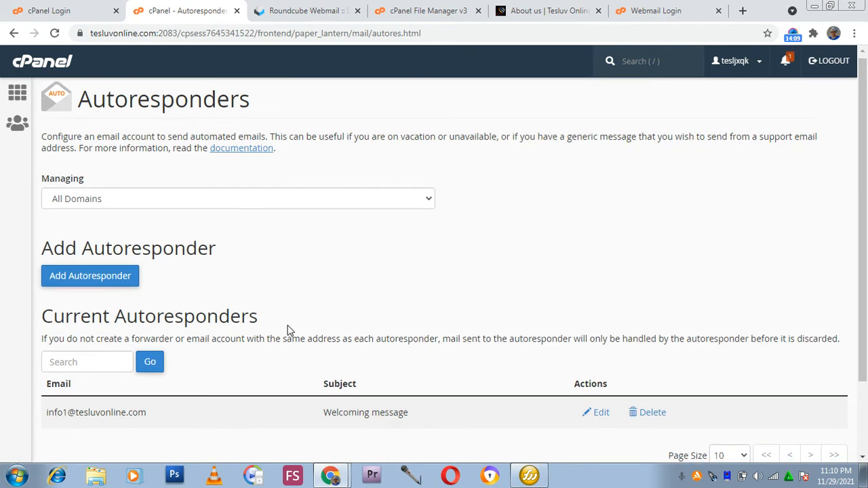
# Start adding a new autoresponder and set its interval to 5 hours.
pyautogui.scroll(-1, 282, 326)
pyautogui.click(102, 224)
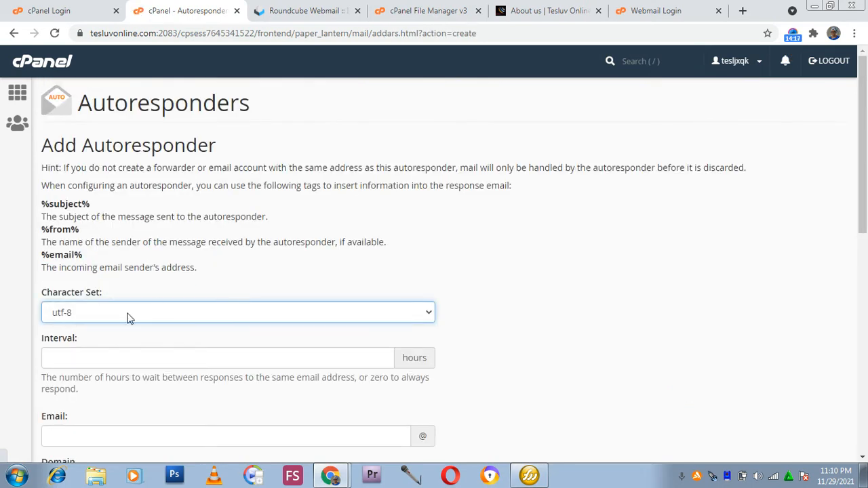
pyautogui.scroll(-2, 70, 271)
pyautogui.click(108, 231)
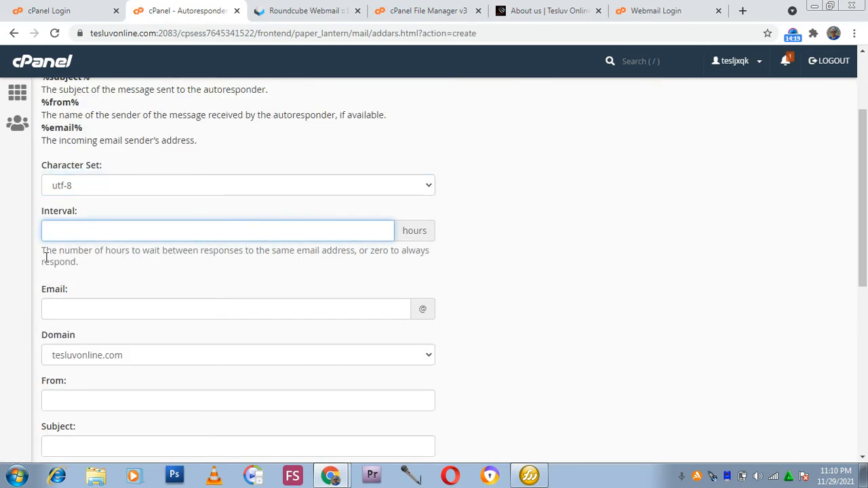
pyautogui.write('5')
pyautogui.scroll(-1, 83, 267)
pyautogui.scroll(-1, 82, 266)
pyautogui.click(89, 242)
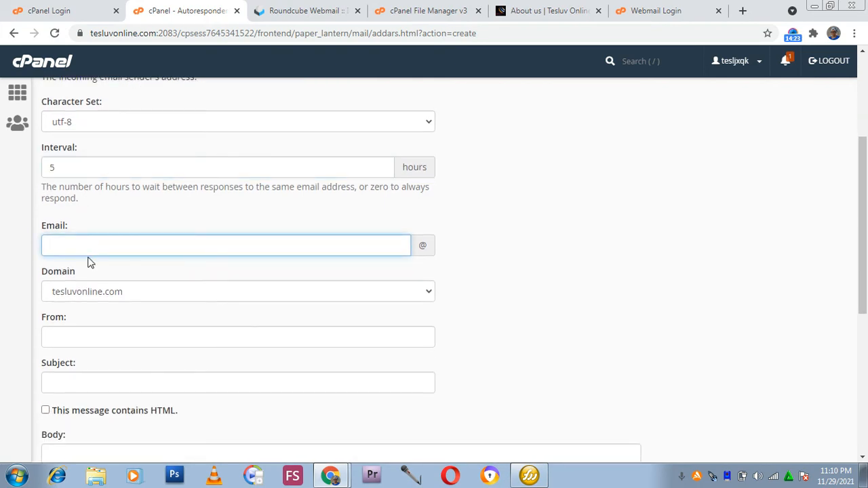
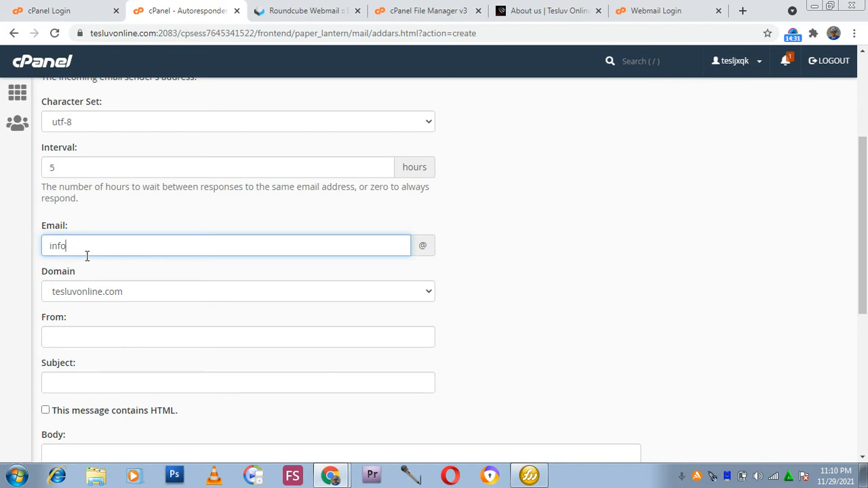
pyautogui.scroll(-1, 87, 276)
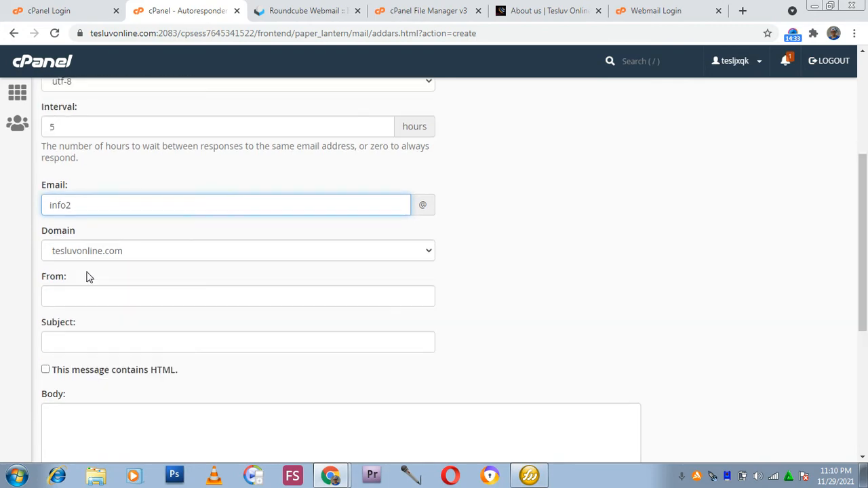
# Fill in the From as tesluv online service and the Subject as Welcoming message, then focus the Body.
pyautogui.click(62, 271)
pyautogui.click(88, 303)
pyautogui.click(70, 324)
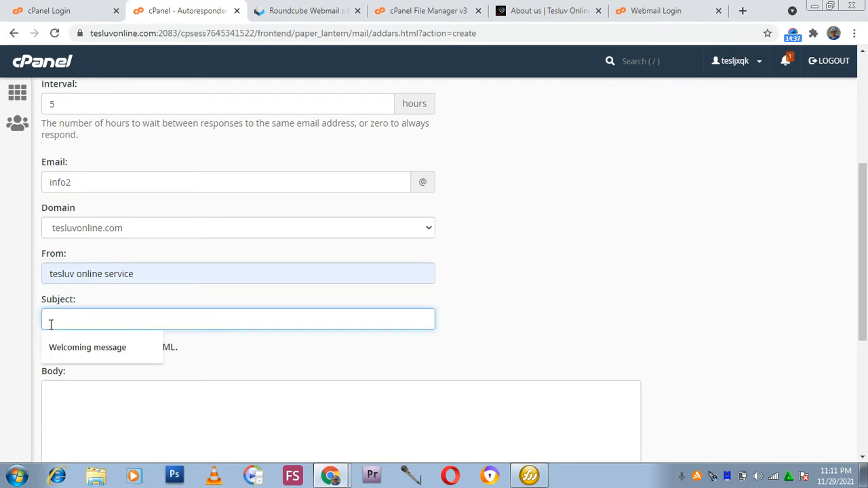
pyautogui.click(62, 350)
pyautogui.scroll(-1, 160, 366)
pyautogui.click(297, 362)
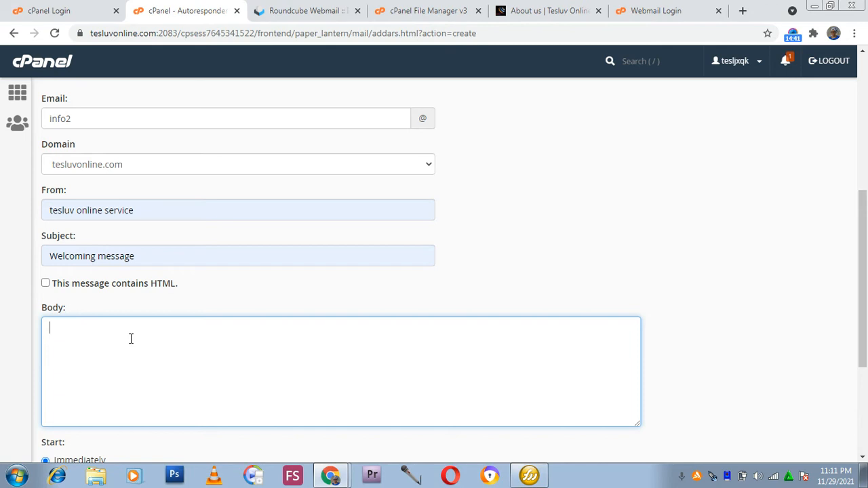
pyautogui.write('tesluv online service')
pyautogui.press('BackSpace')
pyautogui.press('BackSpace')
pyautogui.press('BackSpace')
pyautogui.press('BackSpace')
pyautogui.press('BackSpace')
pyautogui.press('BackSpace')
pyautogui.press('BackSpace')
pyautogui.press('BackSpace')
pyautogui.press('BackSpace')
pyautogui.press('BackSpace')
pyautogui.press('BackSpace')
pyautogui.press('BackSpace')
pyautogui.press('BackSpace')
pyautogui.press('BackSpace')
pyautogui.press('BackSpace')
pyautogui.press('BackSpace')
pyautogui.press('BackSpace')
pyautogui.press('BackSpace')
pyautogui.press('BackSpace')
pyautogui.scroll(-2, 62, 368)
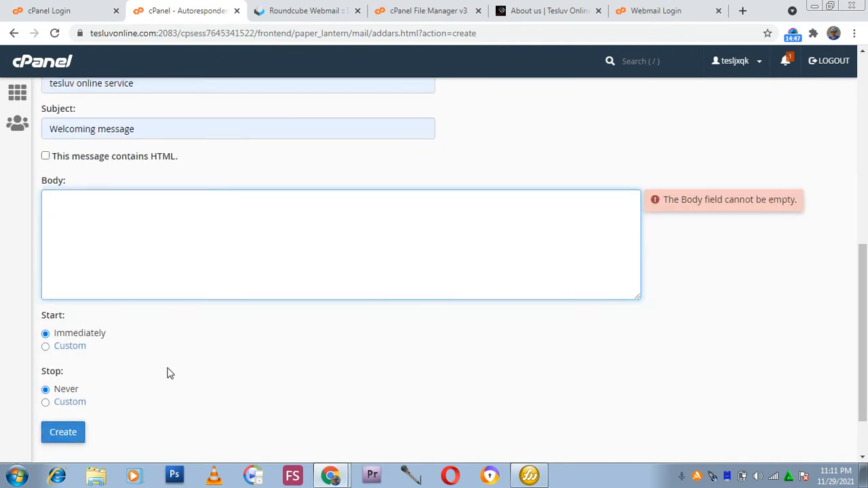
pyautogui.scroll(-1, 63, 408)
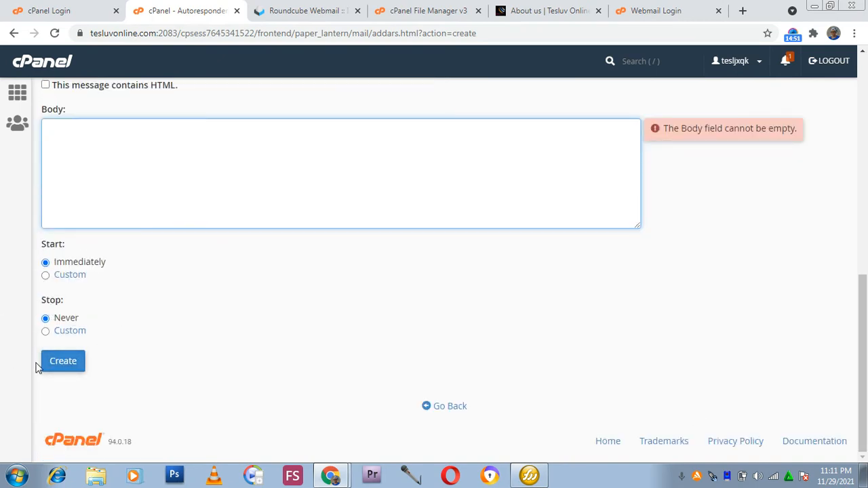
pyautogui.scroll(9, 193, 196)
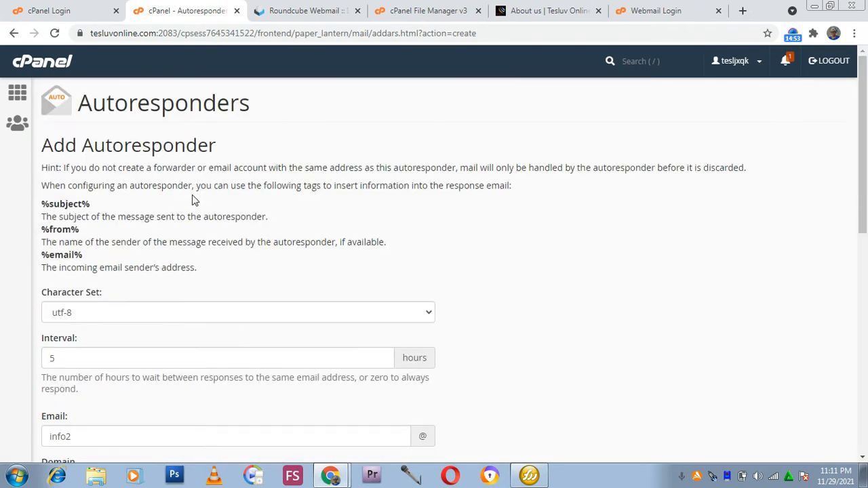
pyautogui.scroll(-9, 193, 199)
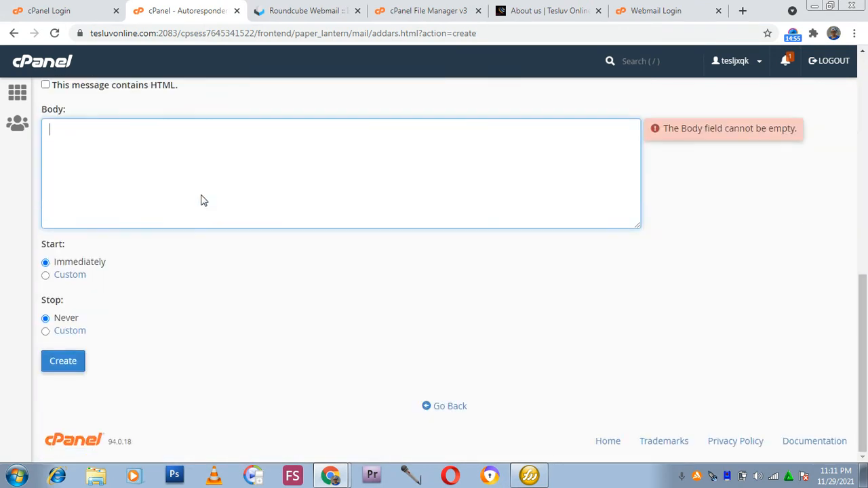
pyautogui.scroll(2, 183, 187)
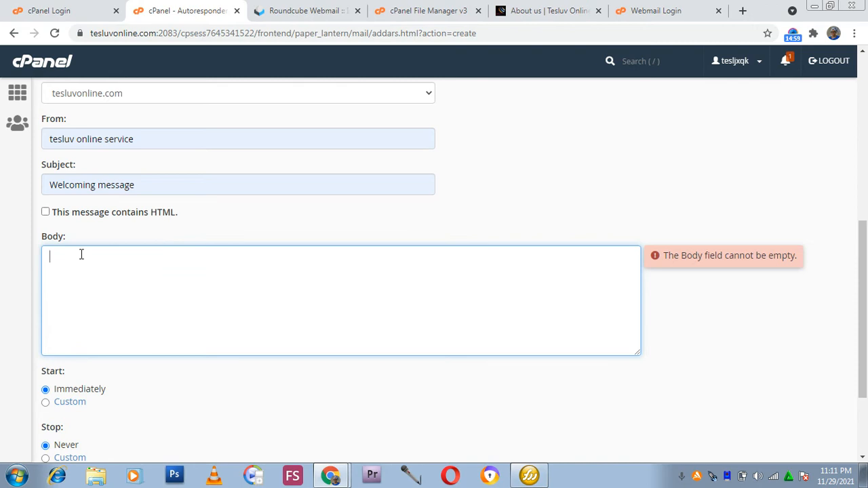
# Begin the body with: Welcome To Tesluv Online Service We render tech services to individual or organisation.
pyautogui.write('Welcome T')
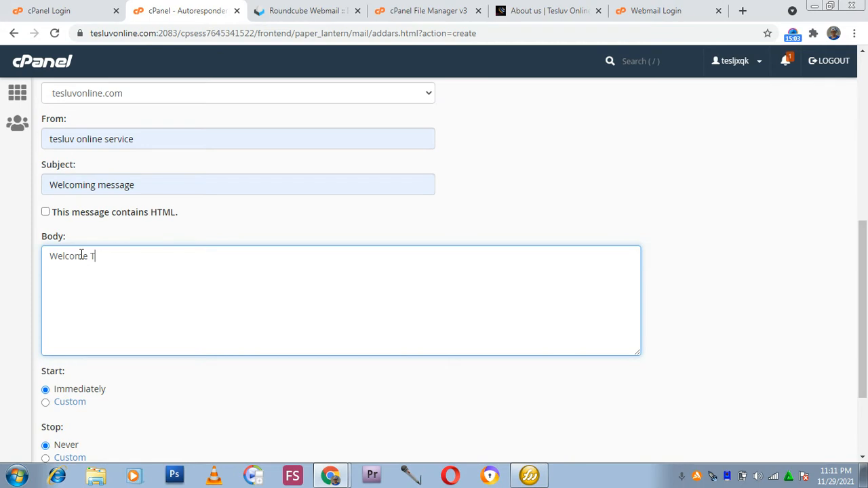
pyautogui.write('o Tesluv Online Serv')
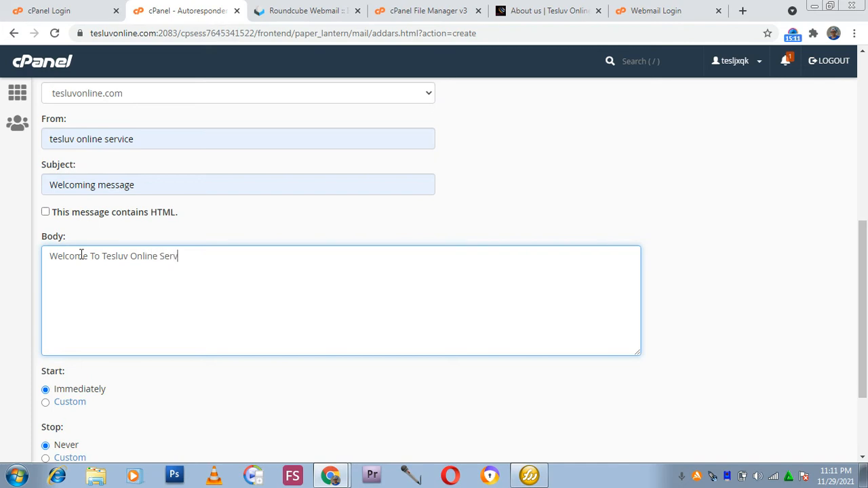
pyautogui.write('ice WE render')
pyautogui.click(202, 260)
pyautogui.press('BackSpace')
pyautogui.write('er tech ser')
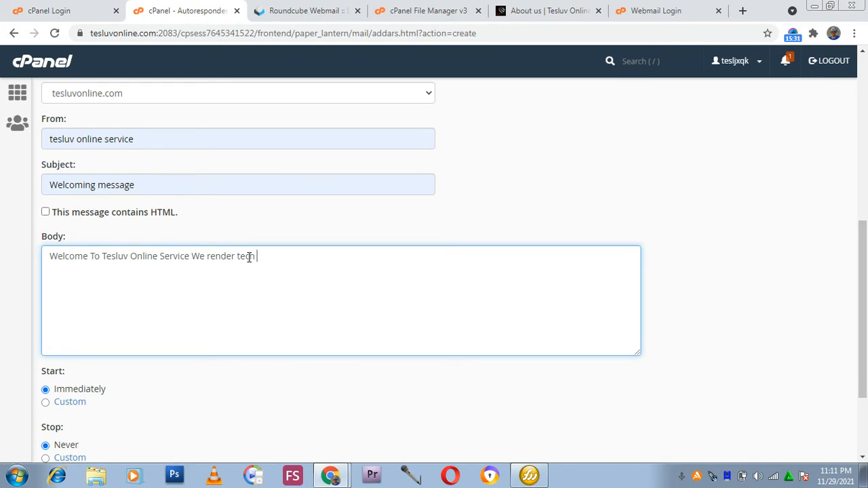
pyautogui.write('vices to ib')
pyautogui.press('BackSpace')
pyautogui.write('ndividual ')
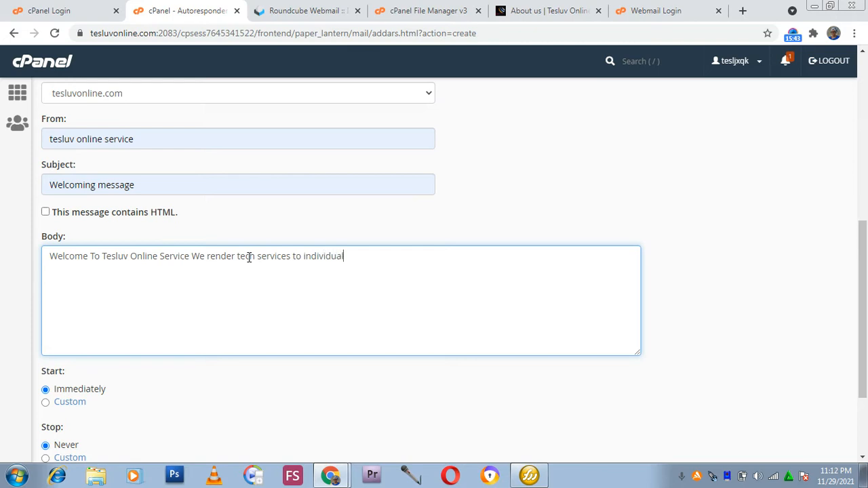
pyautogui.write('or organisation at ver')
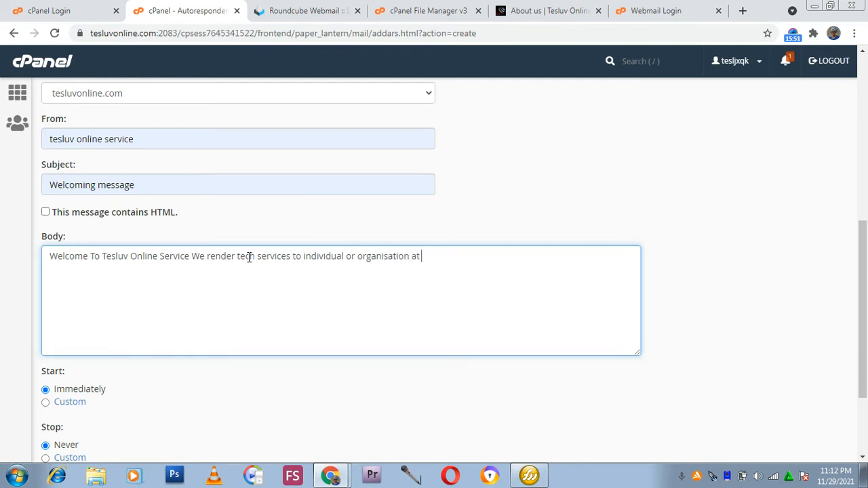
pyautogui.write('y good discounnt')
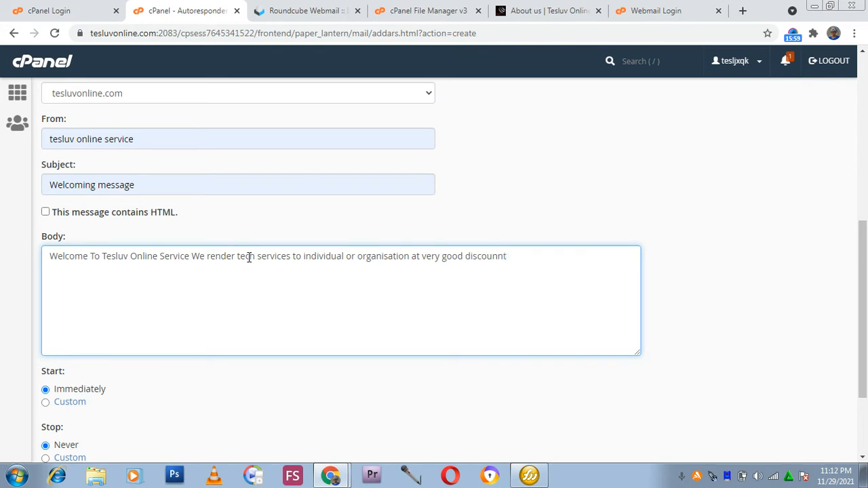
# Continue the body with: at very good discount on website development,mobile app development,as well as we train inquisitive young people on tech skills according to thier choice.
pyautogui.press('BackSpace')
pyautogui.press('BackSpace')
pyautogui.press('BackSpace')
pyautogui.write('t  on website development,mo')
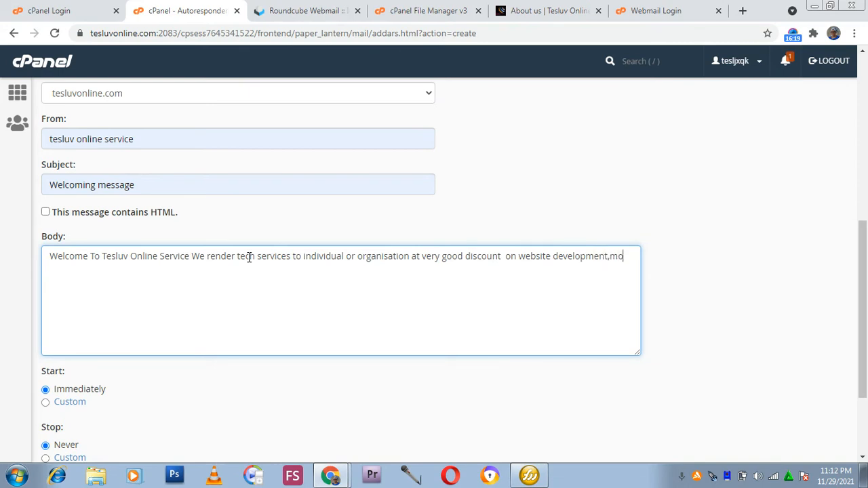
pyautogui.write('bile a')
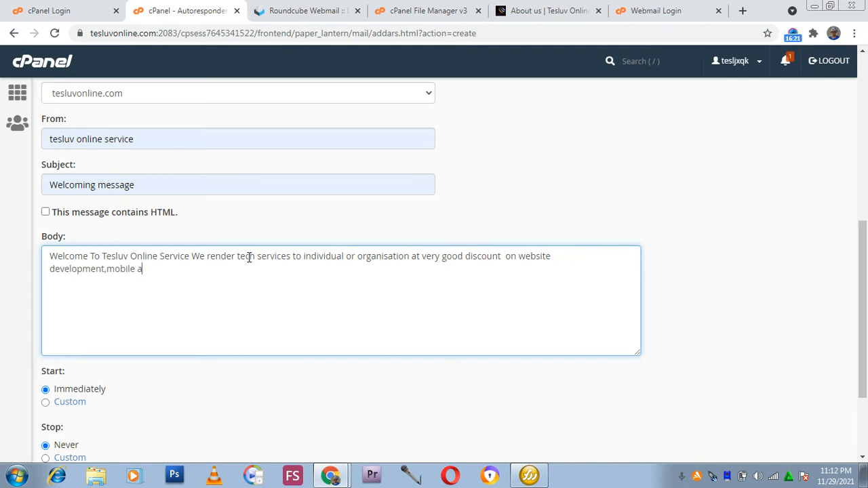
pyautogui.write('pp developm')
pyautogui.write('ent ')
pyautogui.write(',a')
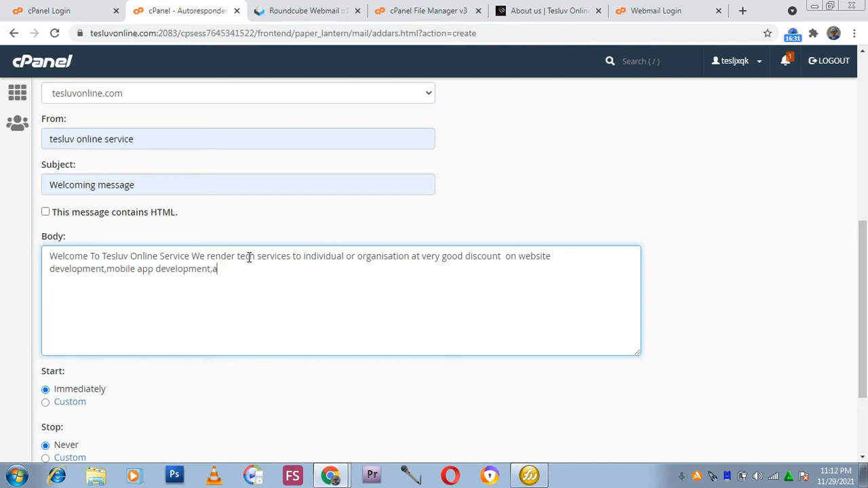
pyautogui.write('s well as w')
pyautogui.write('e ')
pyautogui.write('re')
pyautogui.press('BackSpace')
pyautogui.press('BackSpace')
pyautogui.press('BackSpace')
pyautogui.write('train in')
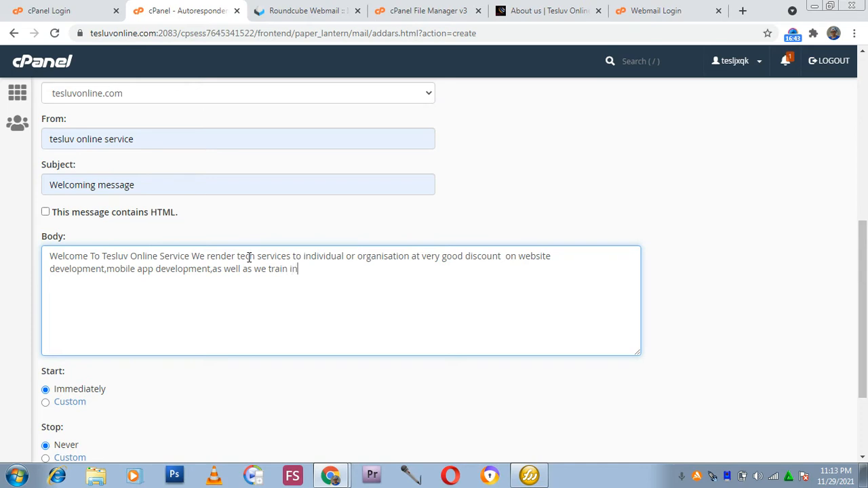
pyautogui.write('quisitive young pe')
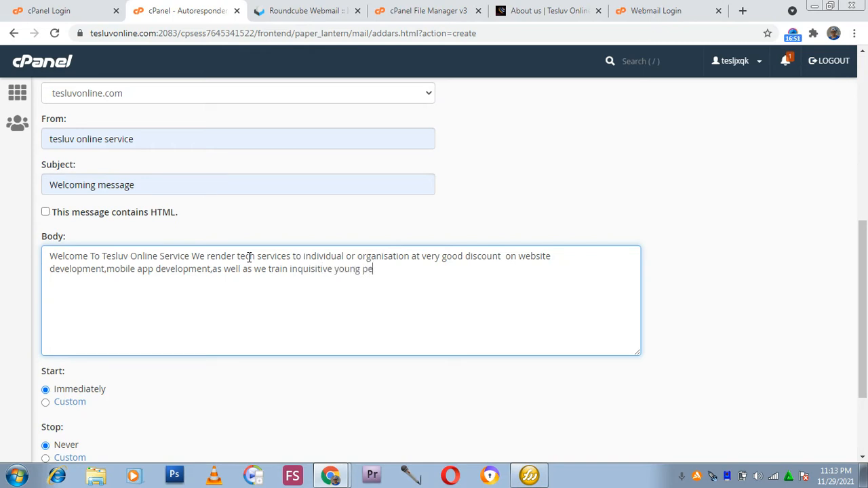
pyautogui.write('mn')
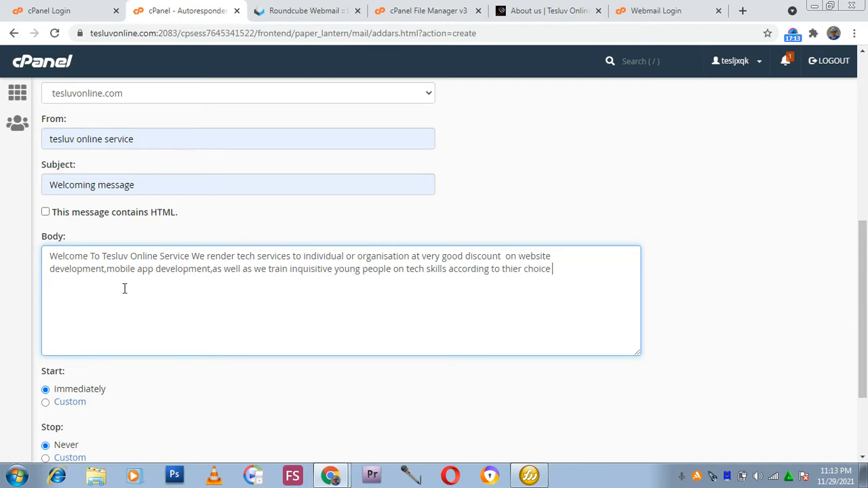
pyautogui.scroll(-3, 135, 294)
pyautogui.click(82, 362)
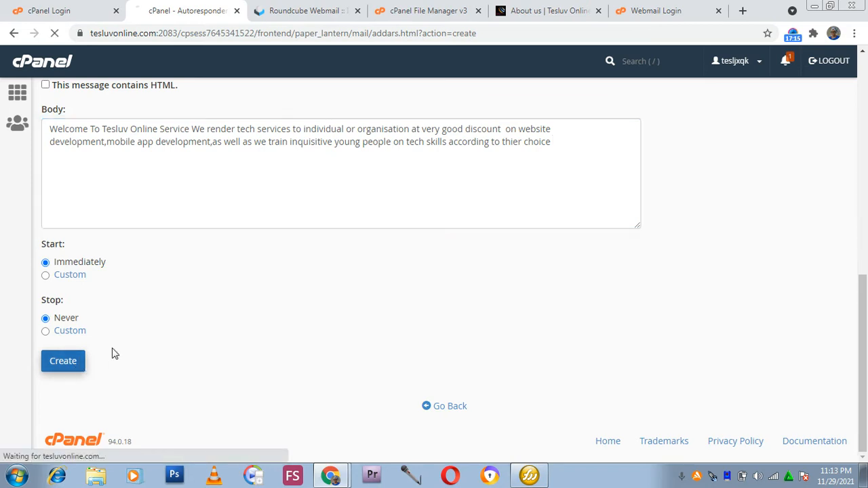
pyautogui.scroll(2, 210, 251)
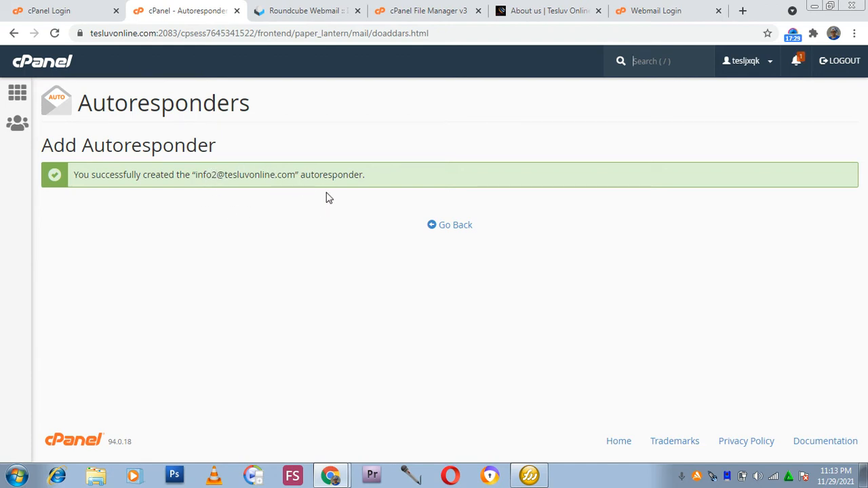
# Return to the cPanel home page and open the Email Routing tool.
pyautogui.click(13, 100)
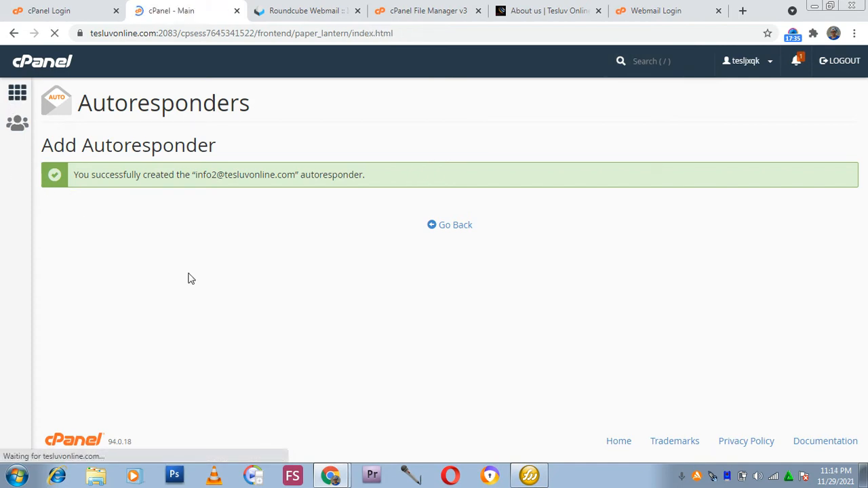
pyautogui.scroll(-7, 180, 285)
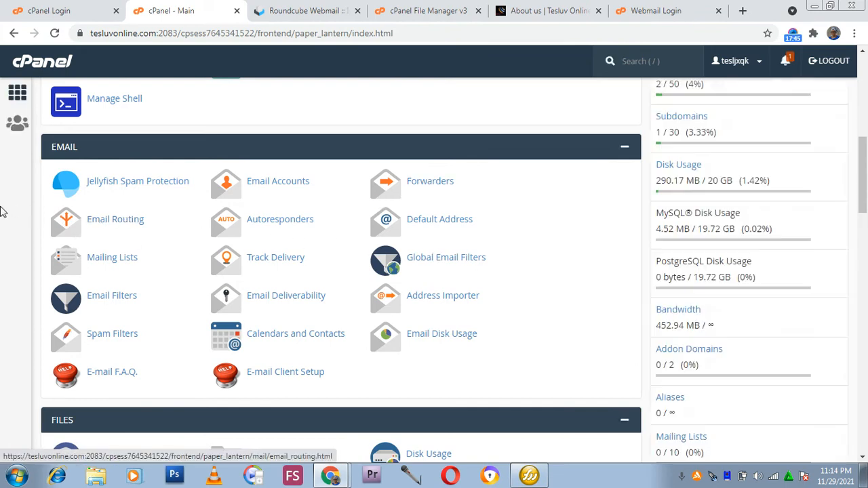
pyautogui.click(119, 222)
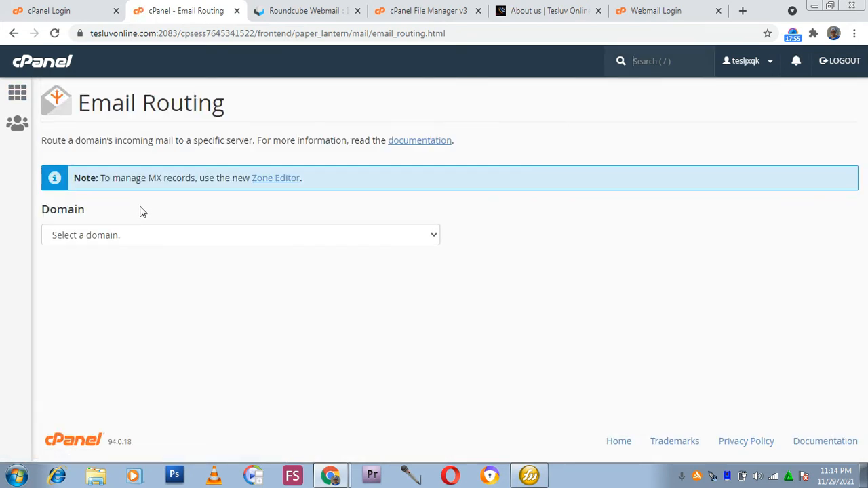
# Select tesluvonline.com as the domain to review its email routing configuration.
pyautogui.click(132, 240)
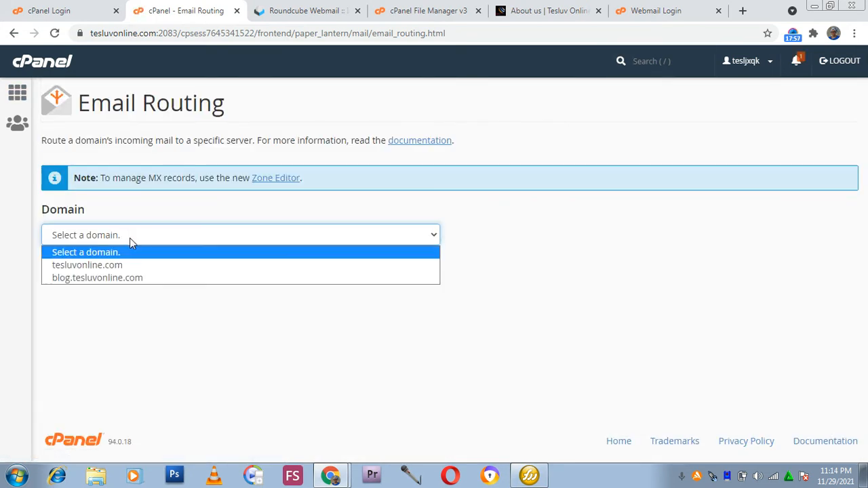
pyautogui.click(129, 265)
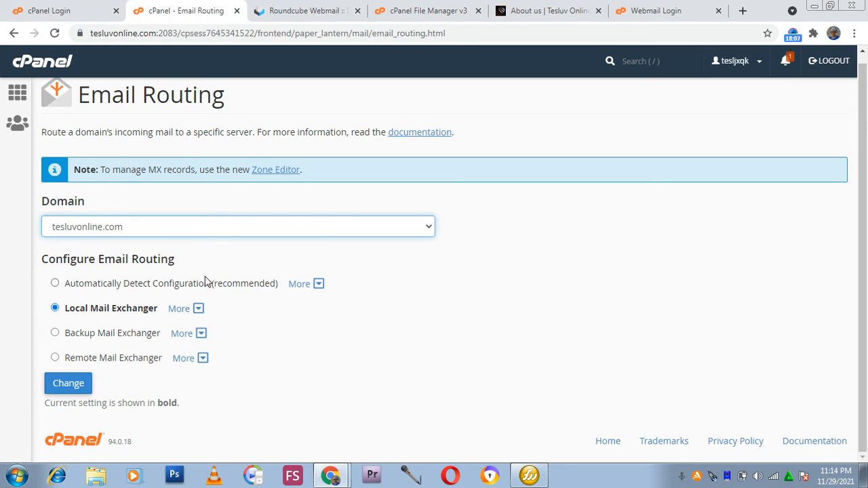
pyautogui.scroll(1, 122, 341)
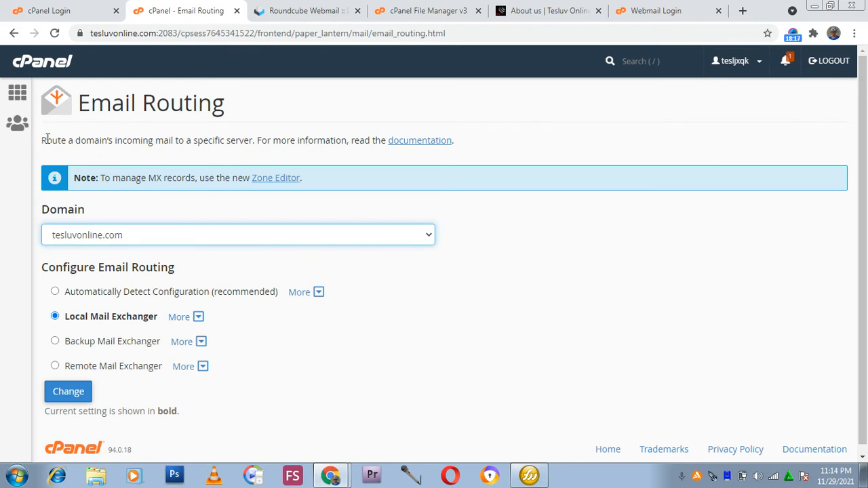
pyautogui.moveTo(21, 153); pyautogui.dragTo(488, 144)
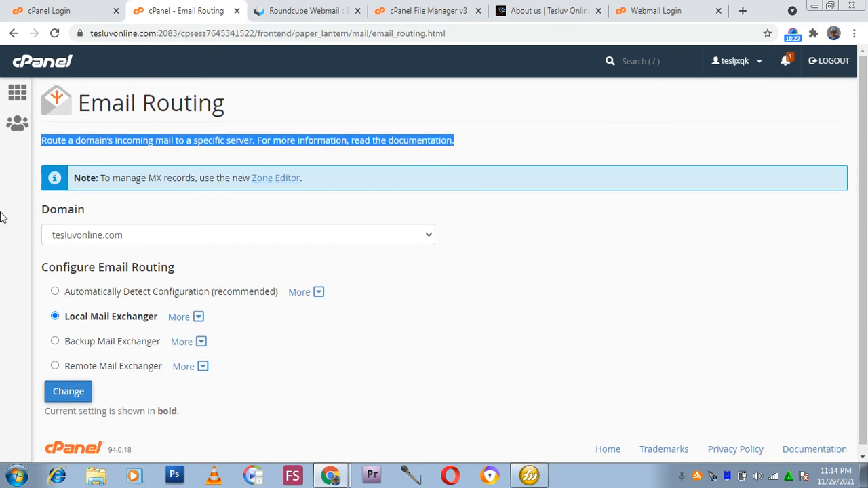
# Return to the cPanel home page and open the File Manager.
pyautogui.click(16, 122)
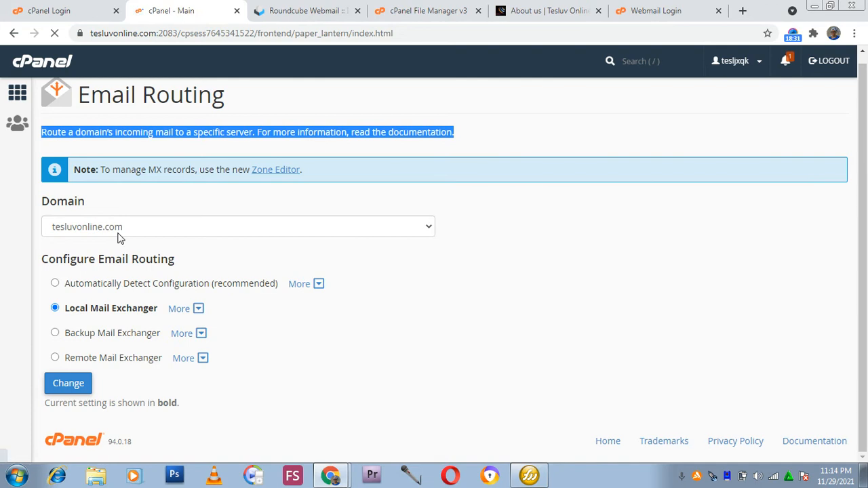
pyautogui.scroll(-3, 135, 232)
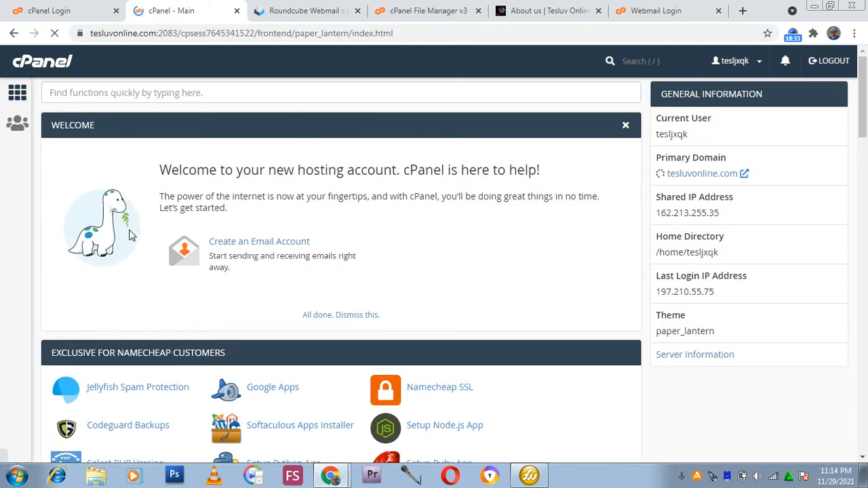
pyautogui.scroll(-4, 139, 232)
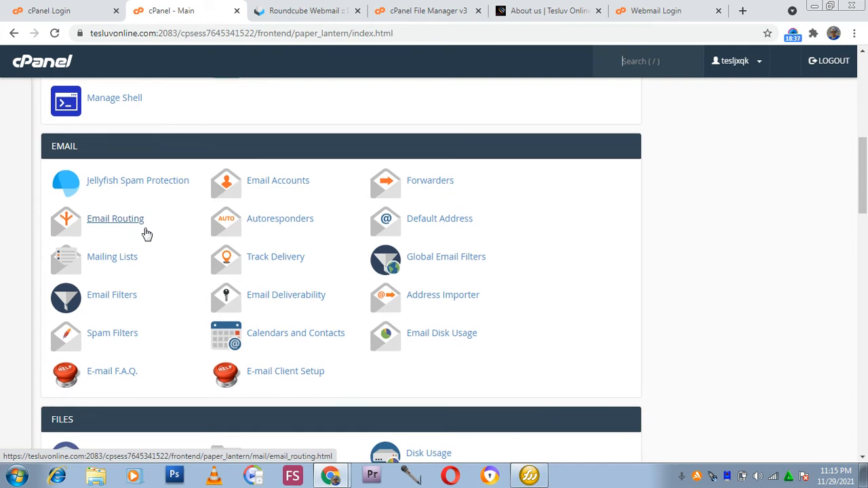
pyautogui.scroll(-4, 145, 233)
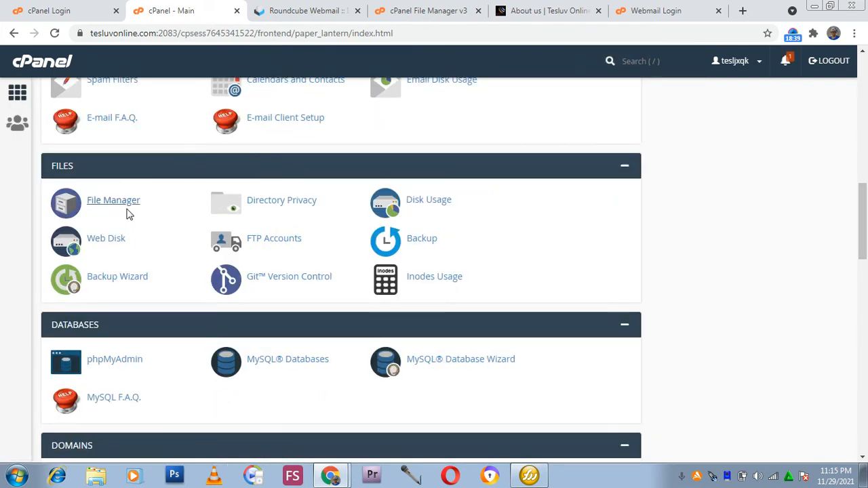
pyautogui.click(131, 214)
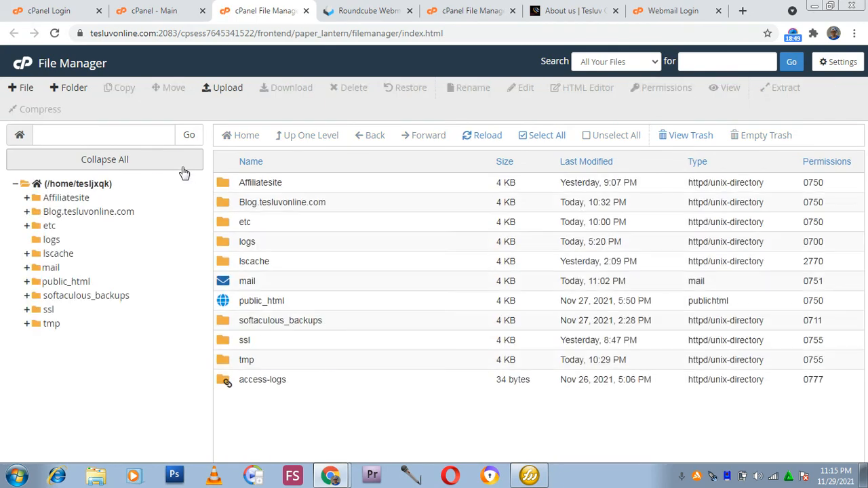
pyautogui.moveTo(224, 407); pyautogui.dragTo(223, 445)
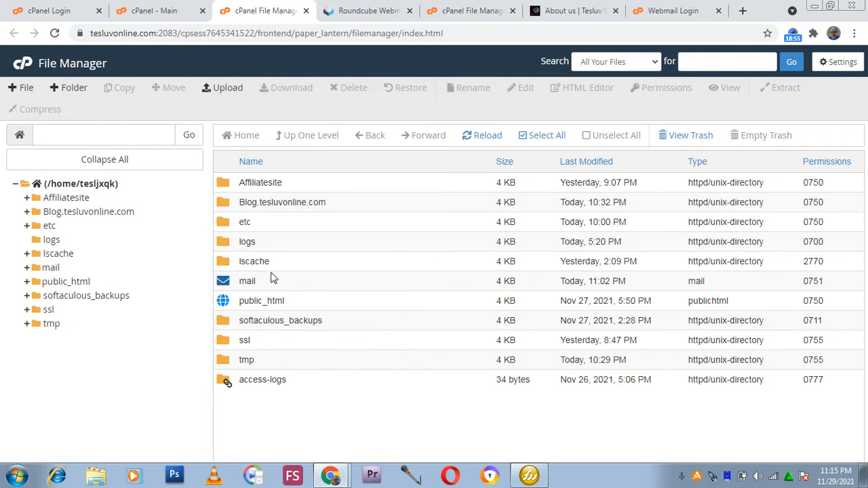
pyautogui.click(303, 203)
pyautogui.doubleClick(301, 187)
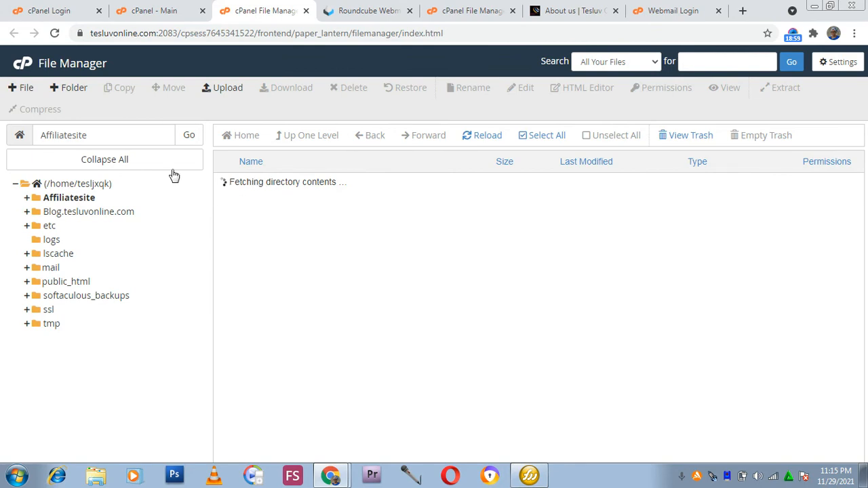
pyautogui.click(246, 137)
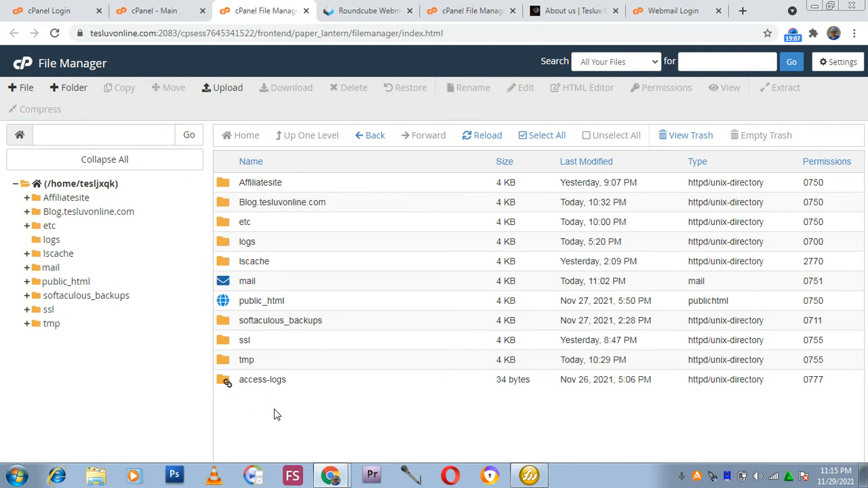
# Search all files for db.php and browse through the search results before closing them.
pyautogui.click(713, 60)
pyautogui.click(700, 90)
pyautogui.doubleClick(724, 62)
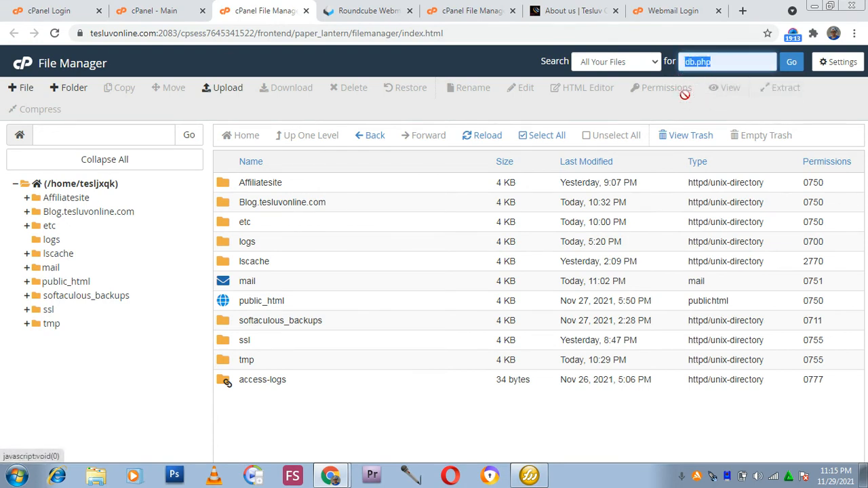
pyautogui.click(789, 64)
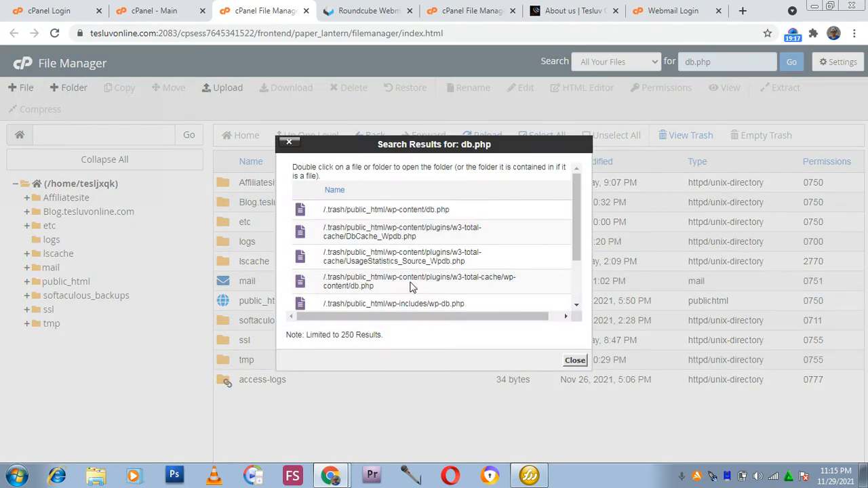
pyautogui.scroll(-1, 412, 222)
pyautogui.scroll(1, 420, 244)
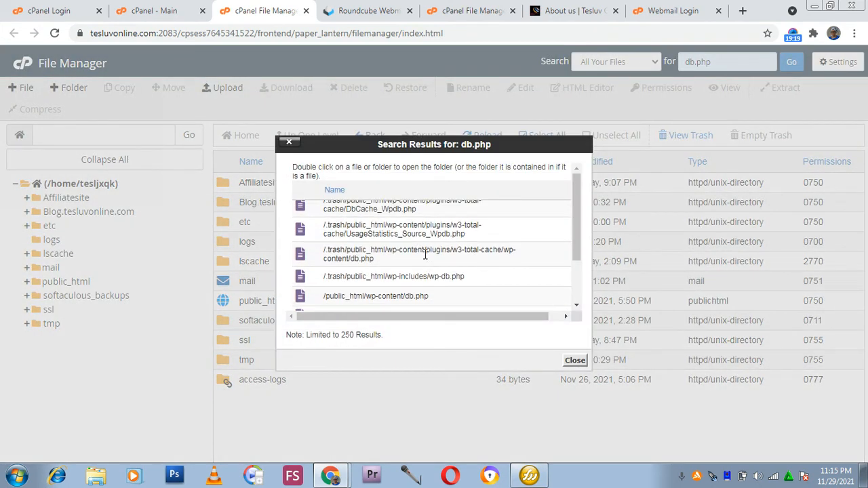
pyautogui.scroll(-3, 437, 248)
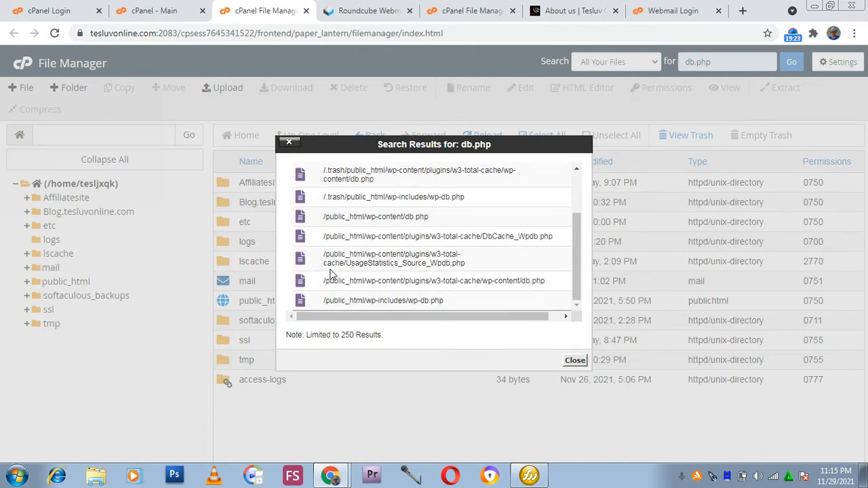
pyautogui.click(290, 147)
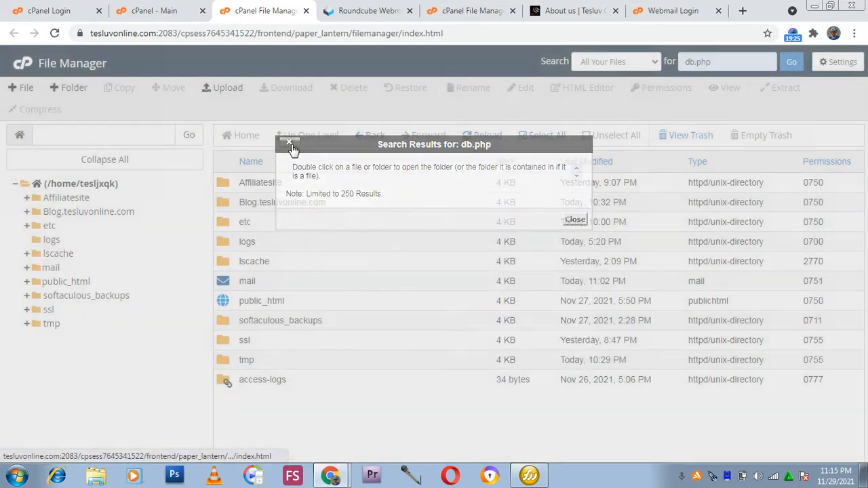
# Go back to the cPanel home page tab and open the Backup Wizard.
pyautogui.click(734, 55)
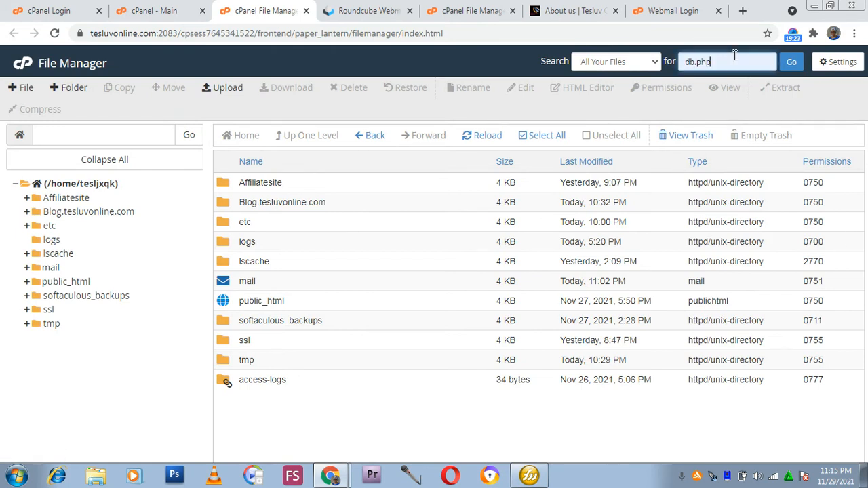
pyautogui.moveTo(735, 60); pyautogui.dragTo(661, 68)
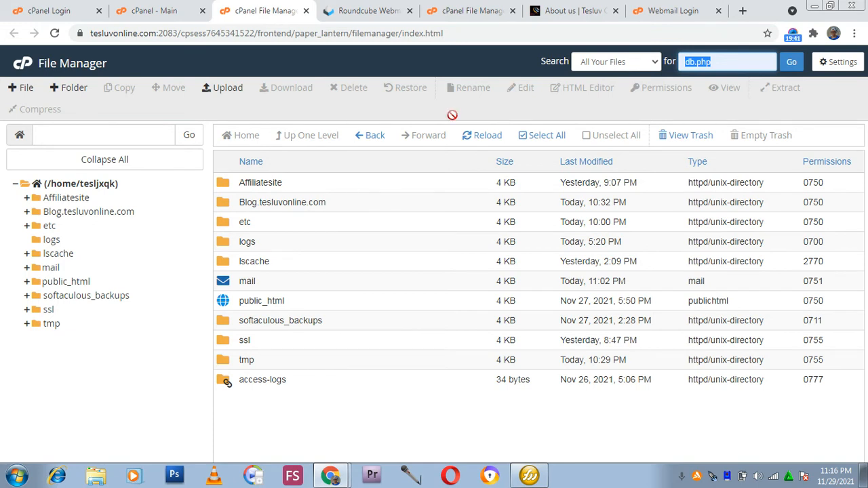
pyautogui.click(368, 11)
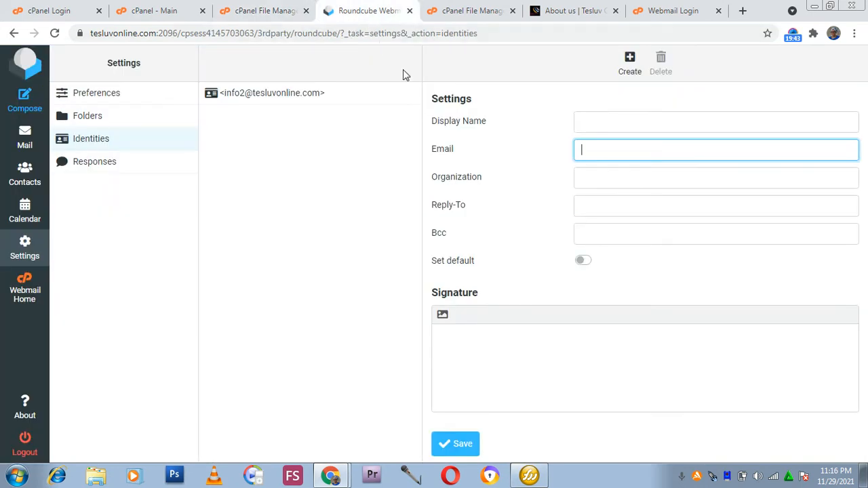
pyautogui.click(167, 11)
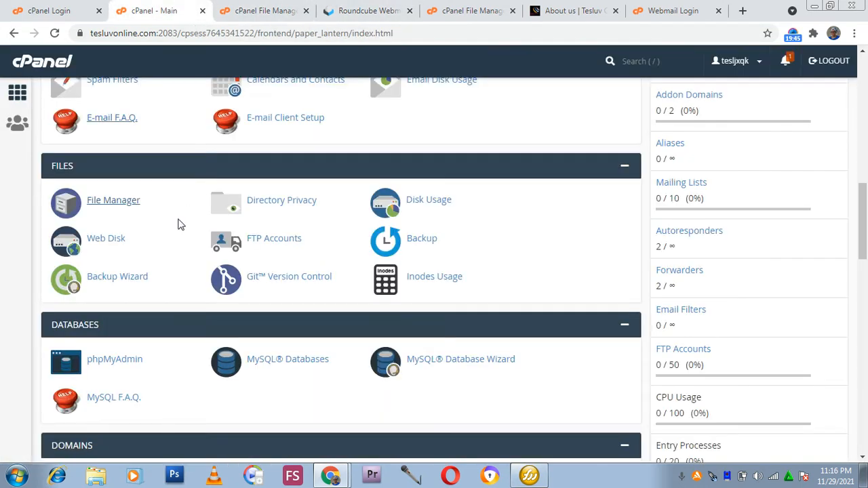
pyautogui.scroll(-3, 179, 221)
pyautogui.scroll(2, 179, 219)
pyautogui.click(118, 220)
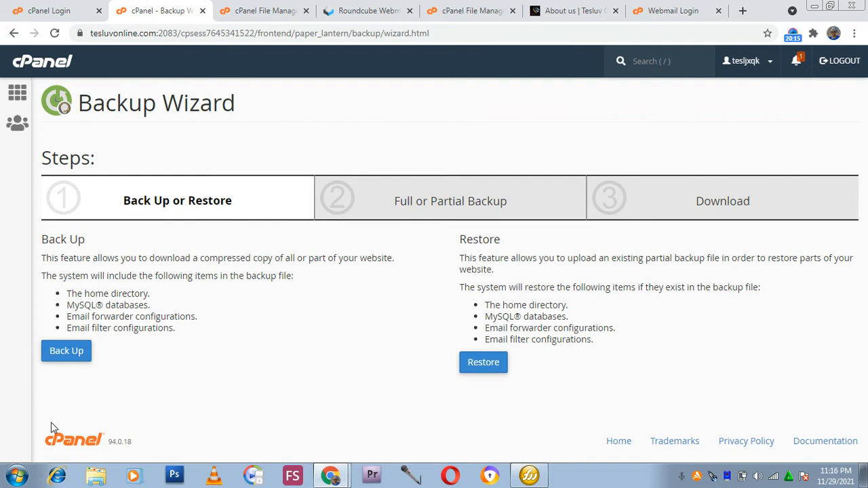
# Explore the Backup Wizard's Home Directory restore option and its backup file chooser.
pyautogui.click(77, 356)
pyautogui.click(491, 370)
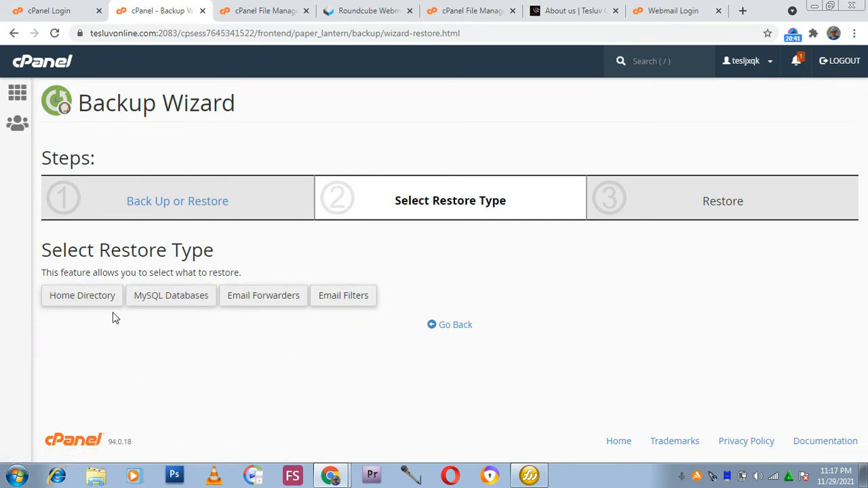
pyautogui.click(74, 302)
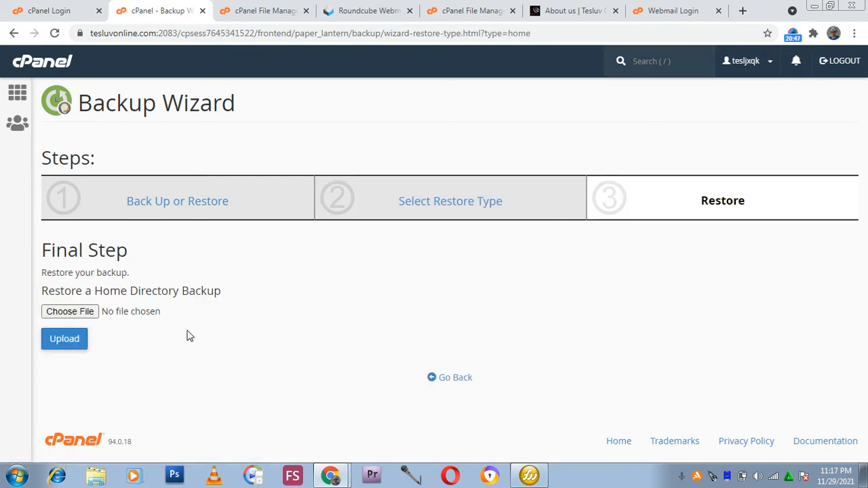
pyautogui.click(67, 317)
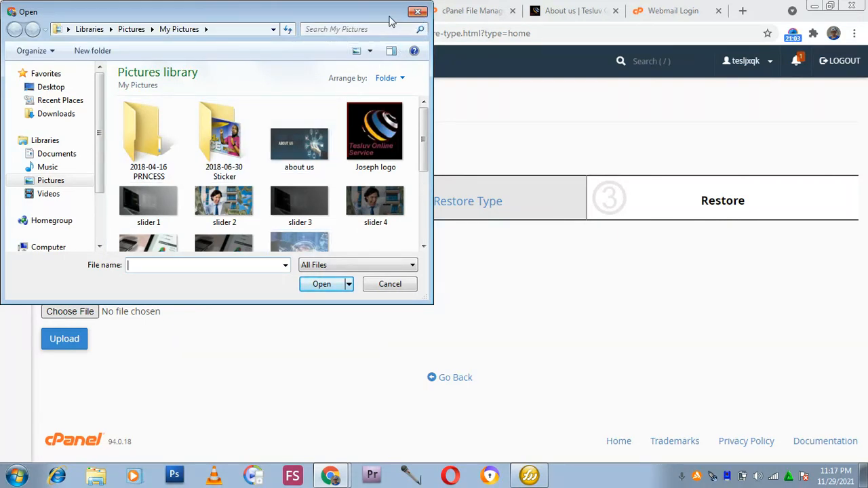
pyautogui.click(418, 12)
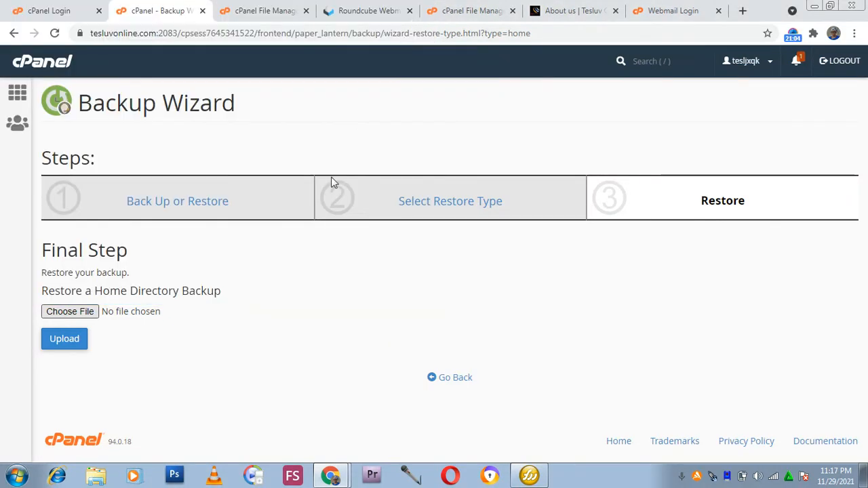
# Return to the cPanel home page and open phpMyAdmin from the Databases section.
pyautogui.click(19, 95)
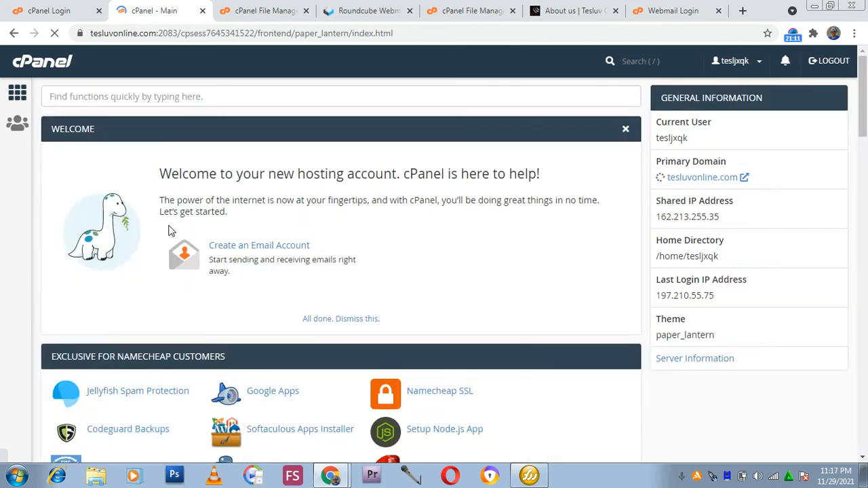
pyautogui.scroll(-3, 156, 258)
pyautogui.scroll(-5, 145, 268)
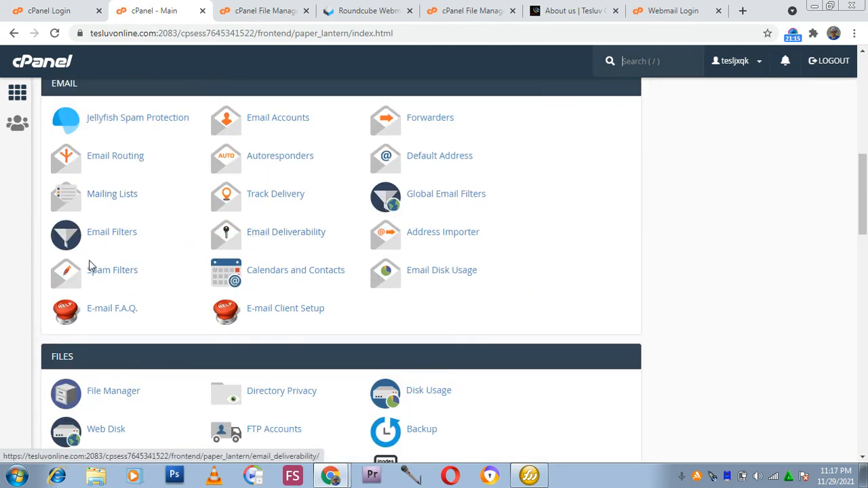
pyautogui.scroll(-2, 105, 258)
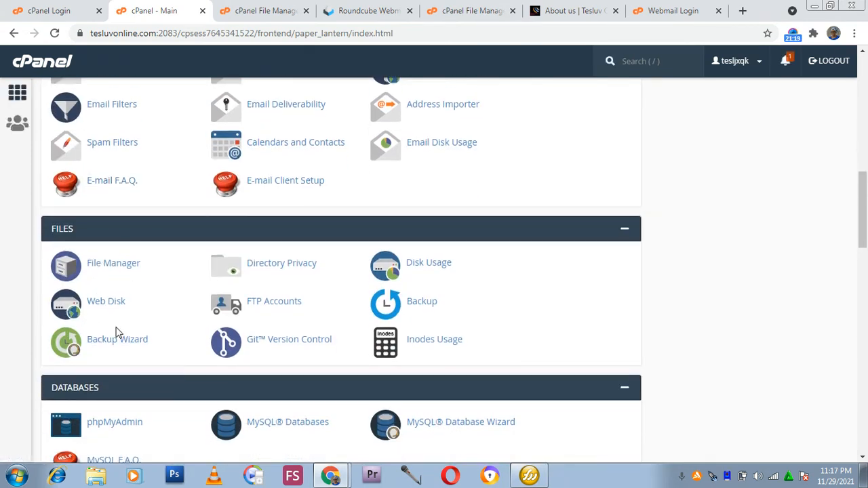
pyautogui.scroll(-1, 116, 332)
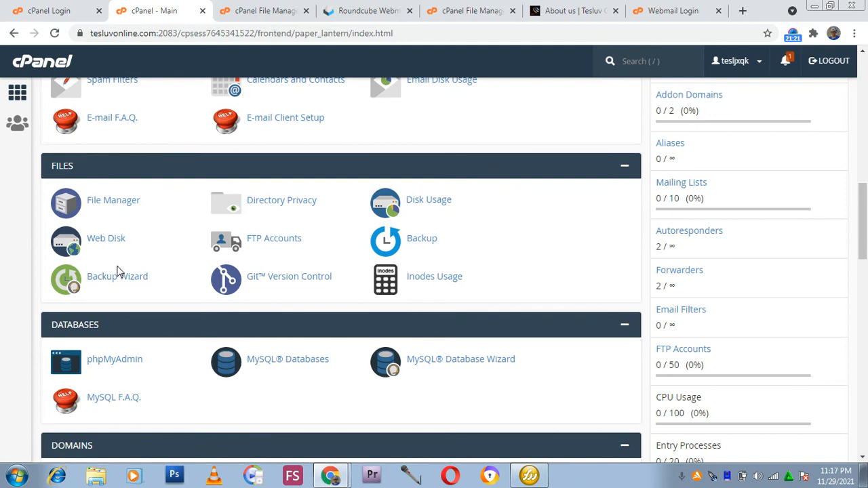
pyautogui.scroll(-1, 115, 271)
pyautogui.scroll(-1, 68, 329)
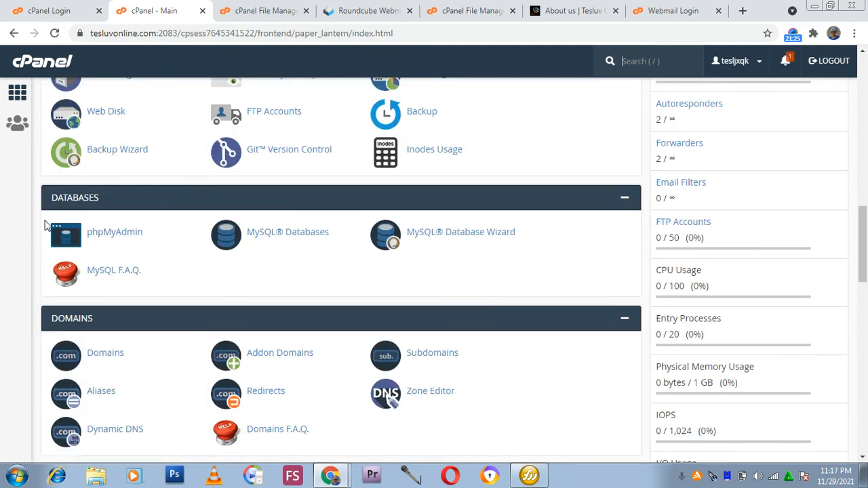
pyautogui.click(122, 237)
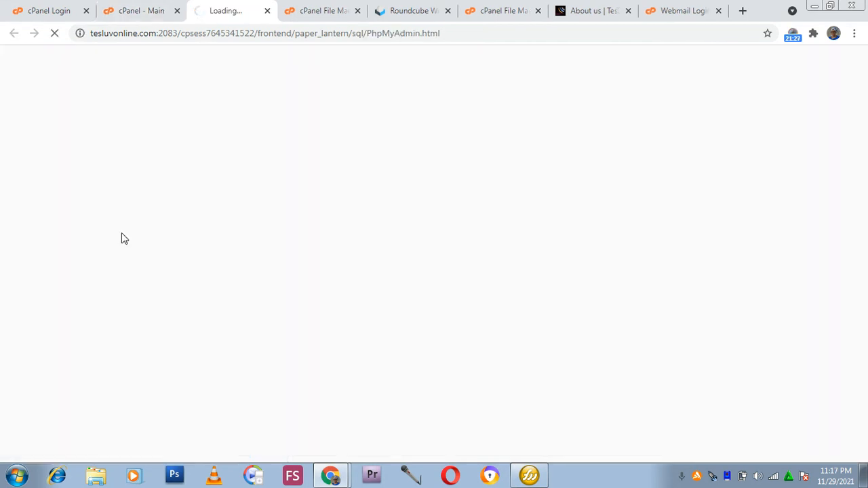
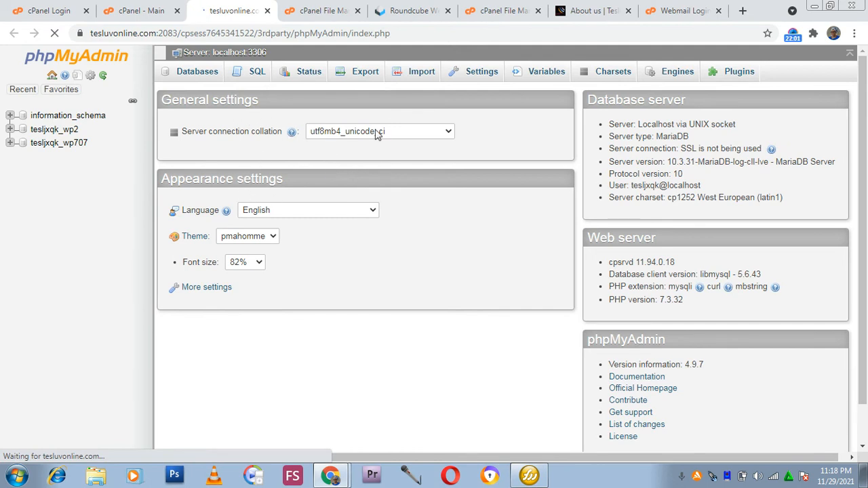
# Open the tesljxqk_wp2 database in phpMyAdmin and look through its list of tables.
pyautogui.scroll(-1, 257, 143)
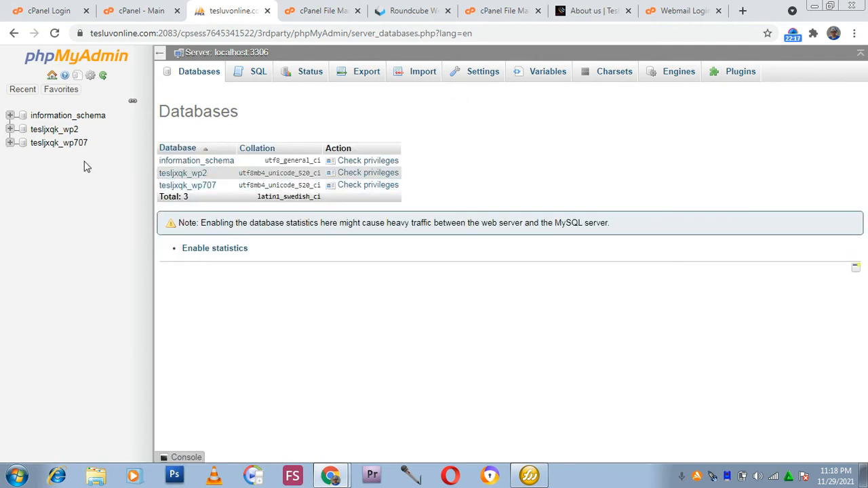
pyautogui.click(60, 135)
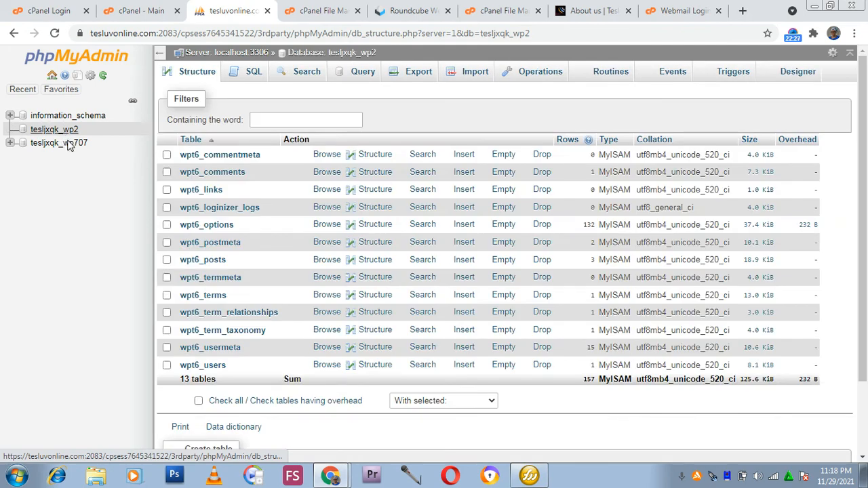
pyautogui.scroll(-2, 280, 200)
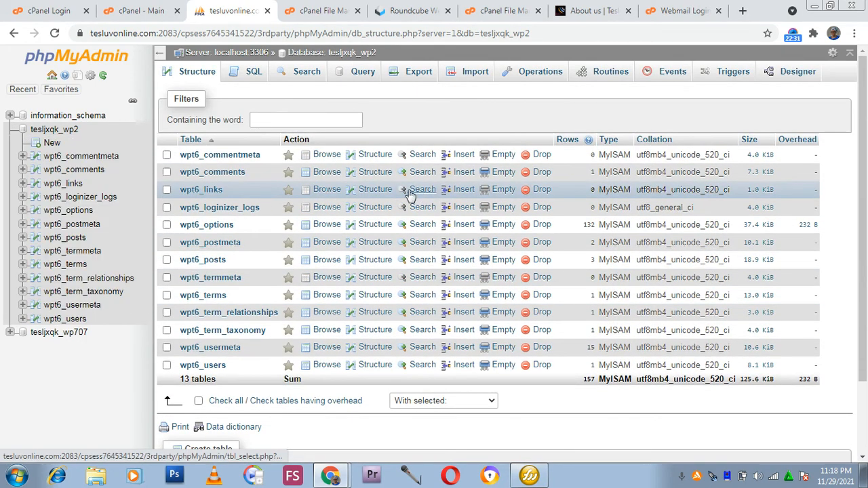
pyautogui.scroll(2, 291, 184)
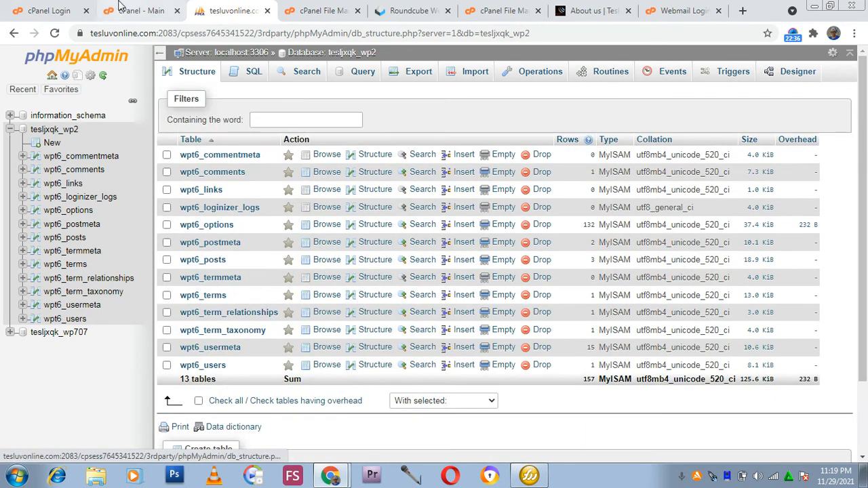
# Return to the cPanel home tab and open the Domains page from the Domains section.
pyautogui.click(129, 10)
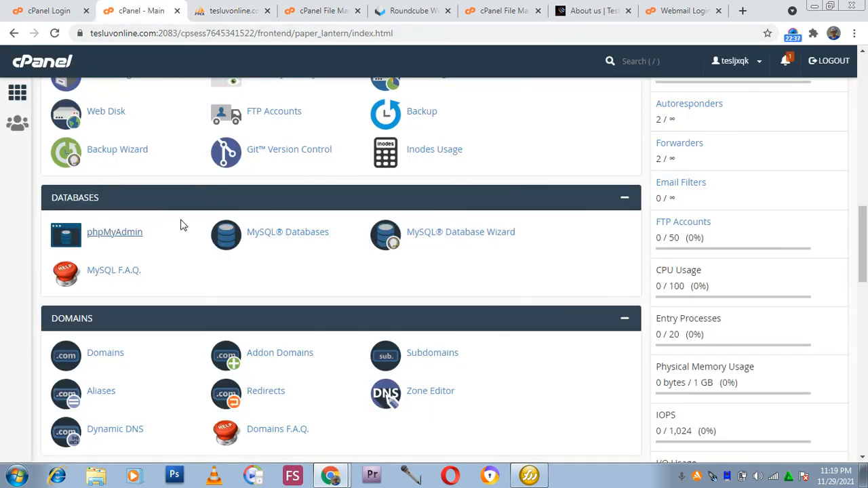
pyautogui.scroll(10, 181, 225)
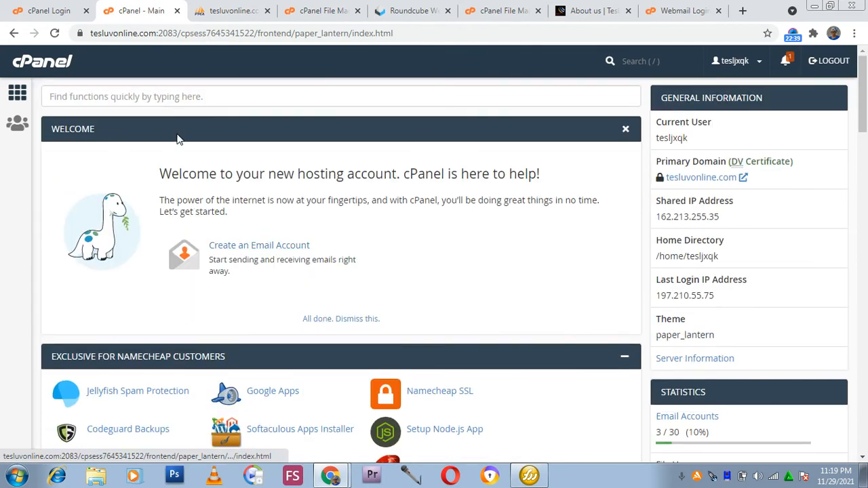
pyautogui.scroll(-8, 135, 119)
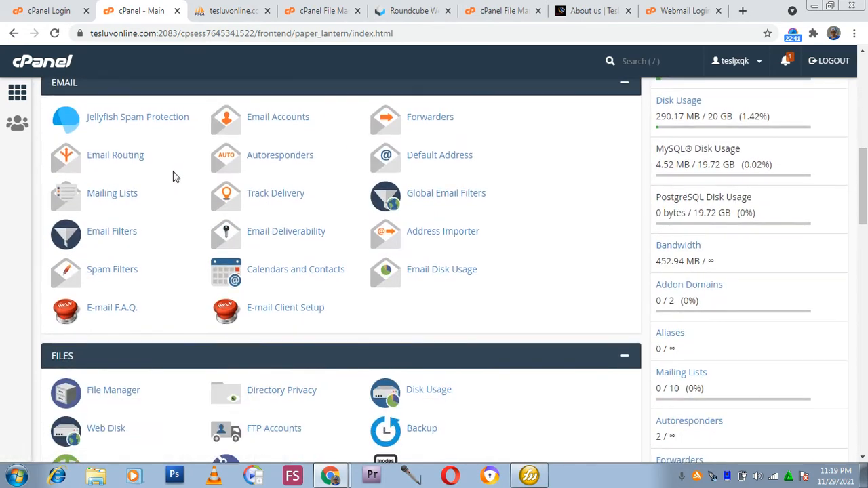
pyautogui.scroll(-7, 173, 176)
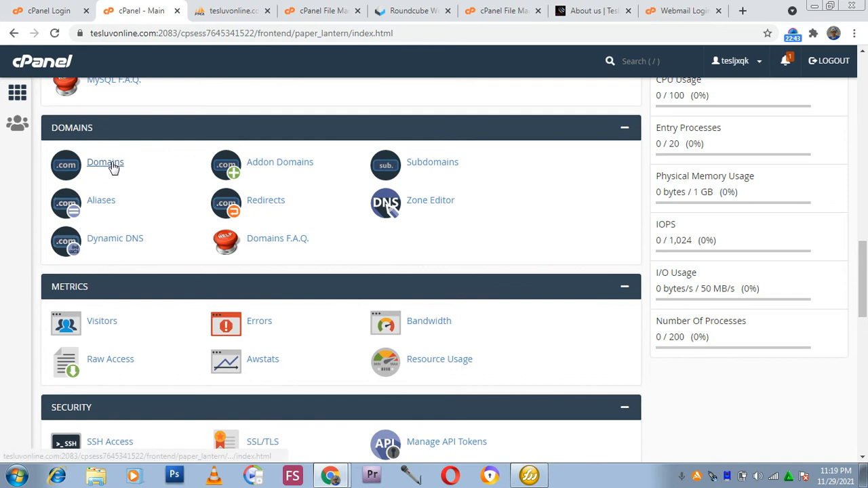
pyautogui.click(113, 169)
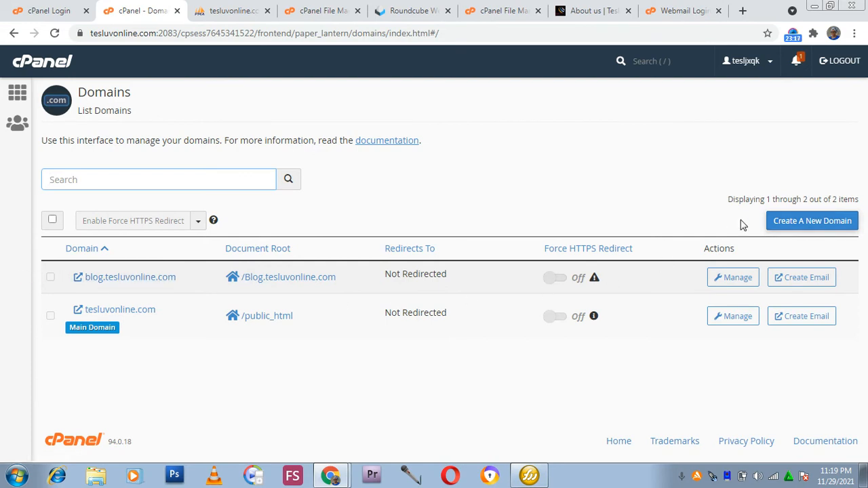
# Go back to the cPanel home page and open the Subdomains tool.
pyautogui.click(807, 232)
pyautogui.click(26, 125)
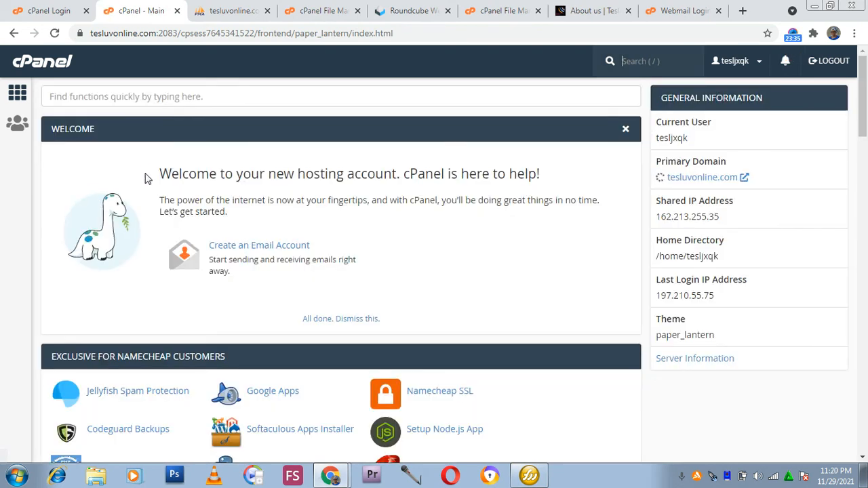
pyautogui.scroll(-4, 217, 299)
pyautogui.scroll(-2, 268, 274)
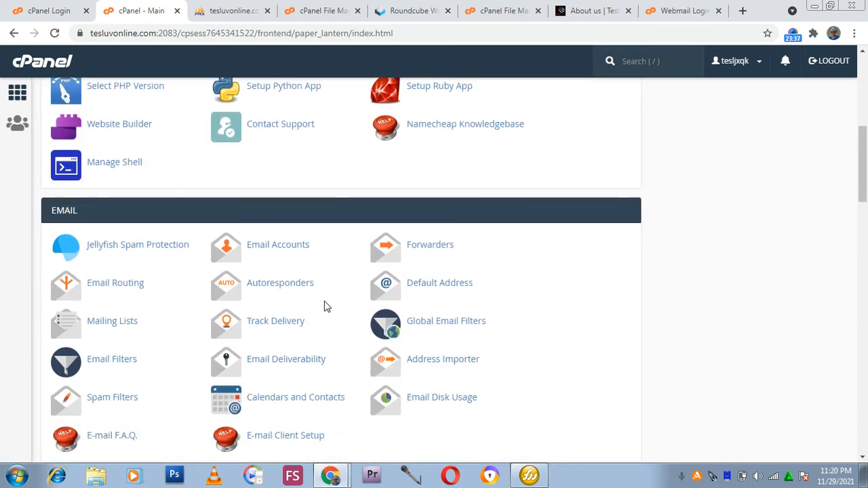
pyautogui.scroll(-5, 253, 331)
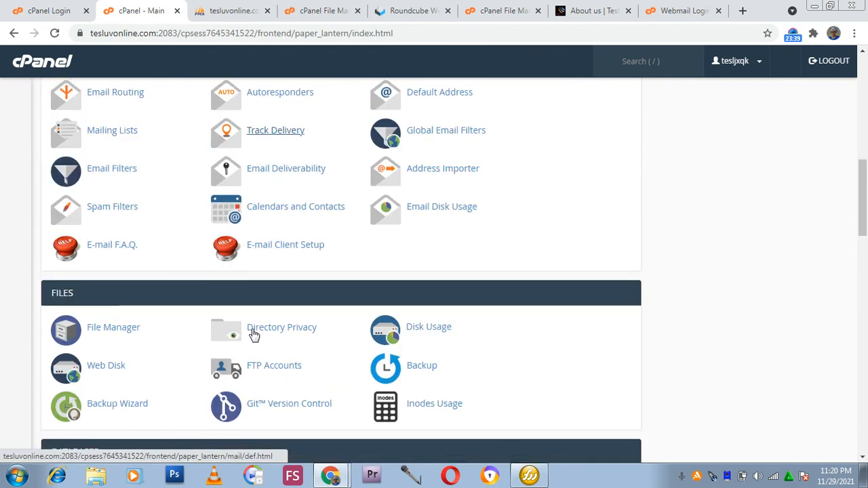
pyautogui.scroll(-6, 285, 232)
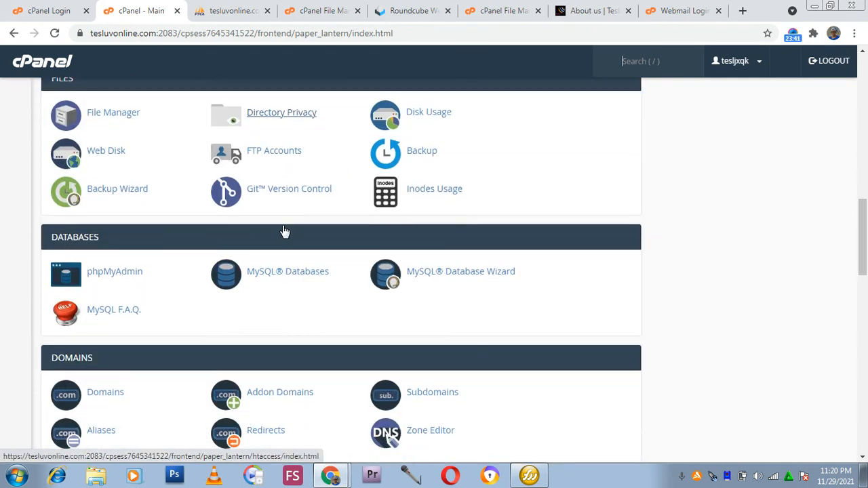
pyautogui.click(444, 106)
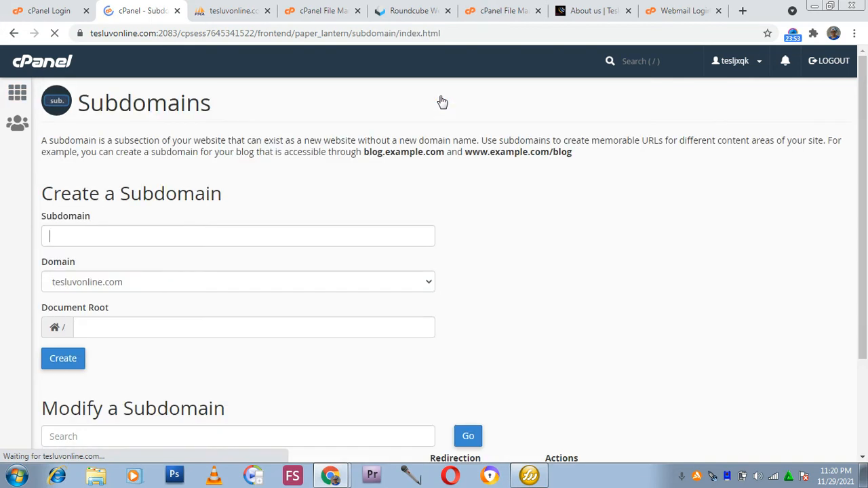
# Enter affiliateprogram as the new subdomain name under the tesluvonline.com domain.
pyautogui.click(293, 234)
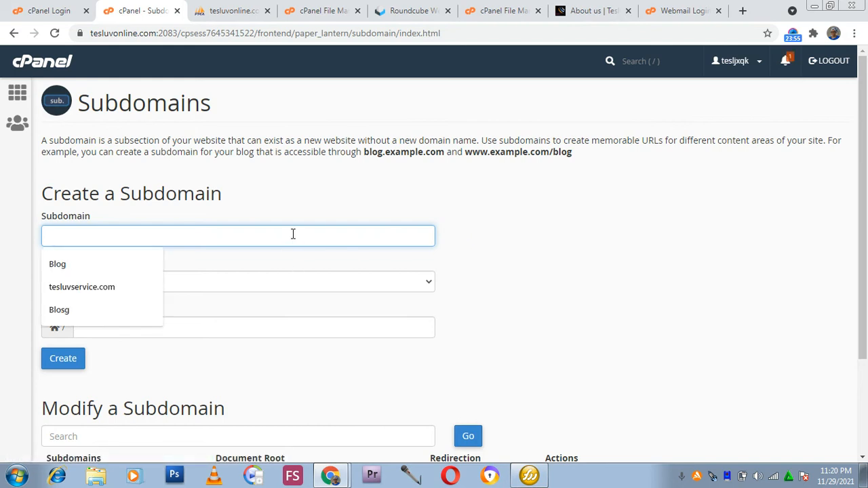
pyautogui.click(105, 271)
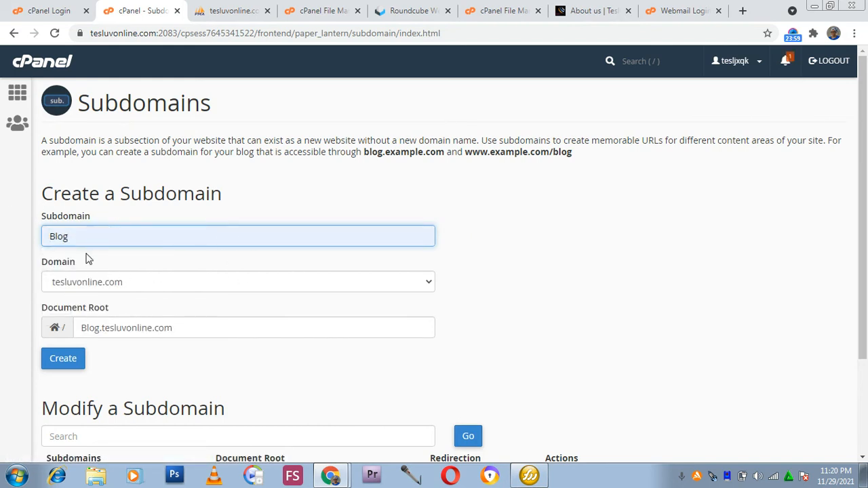
pyautogui.moveTo(86, 237); pyautogui.dragTo(16, 238)
pyautogui.write('affil')
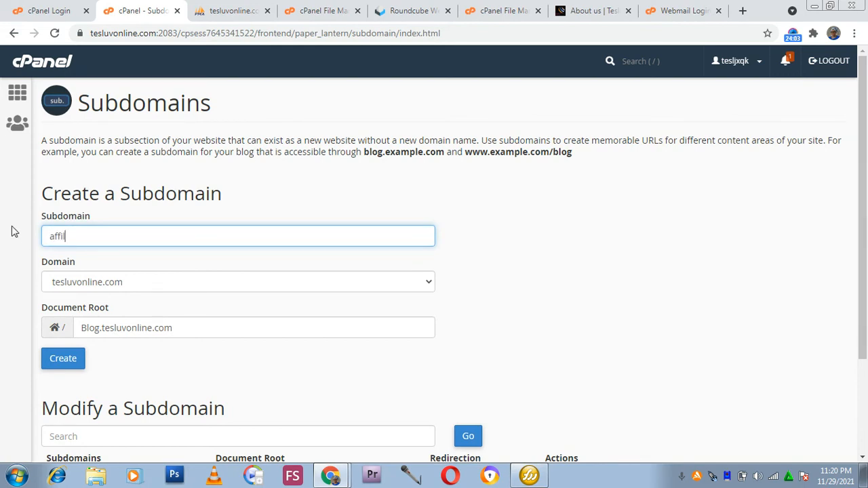
pyautogui.write('iate program')
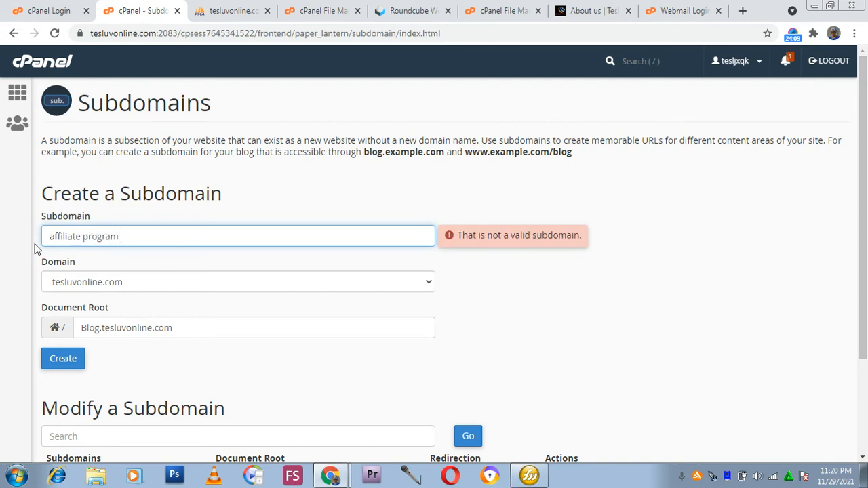
pyautogui.press('BackSpace')
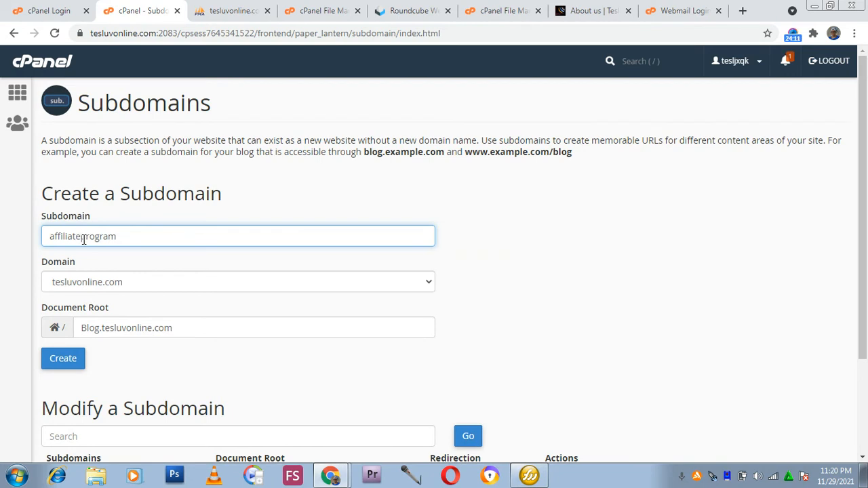
# Set the document root to affiliateprogram.tesluvonline.com without spaces and create the subdomain.
pyautogui.scroll(-2, 97, 294)
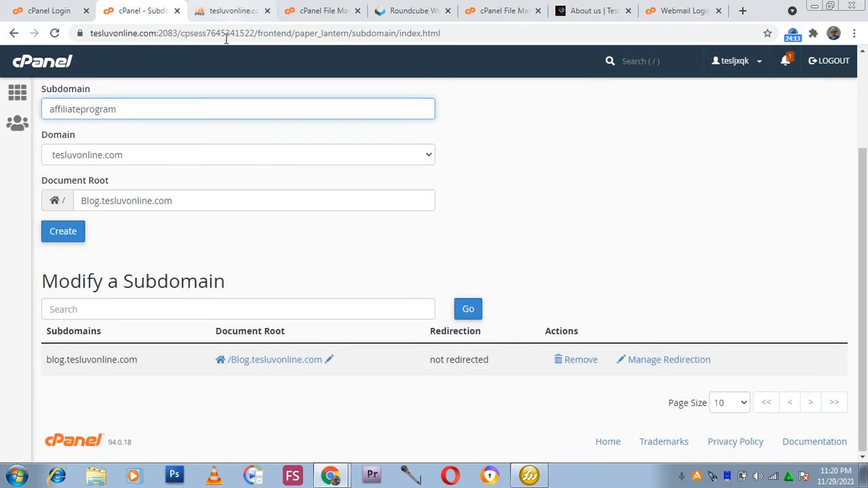
pyautogui.click(62, 231)
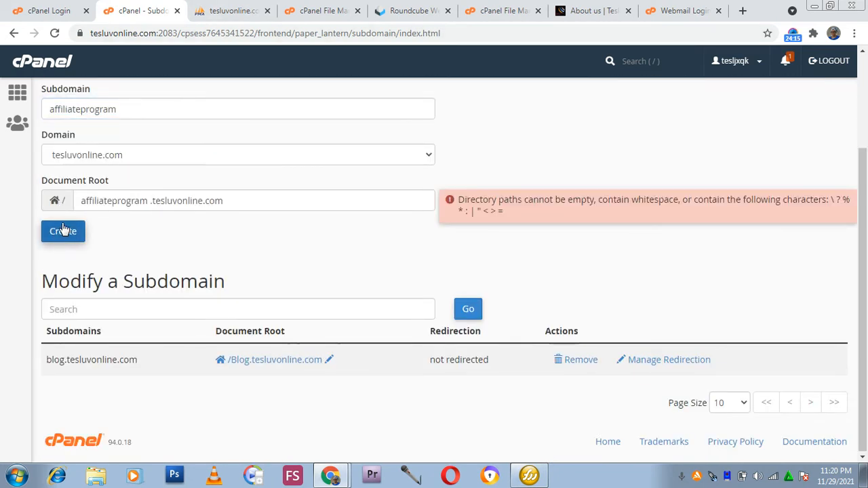
pyautogui.click(150, 201)
pyautogui.press('BackSpace')
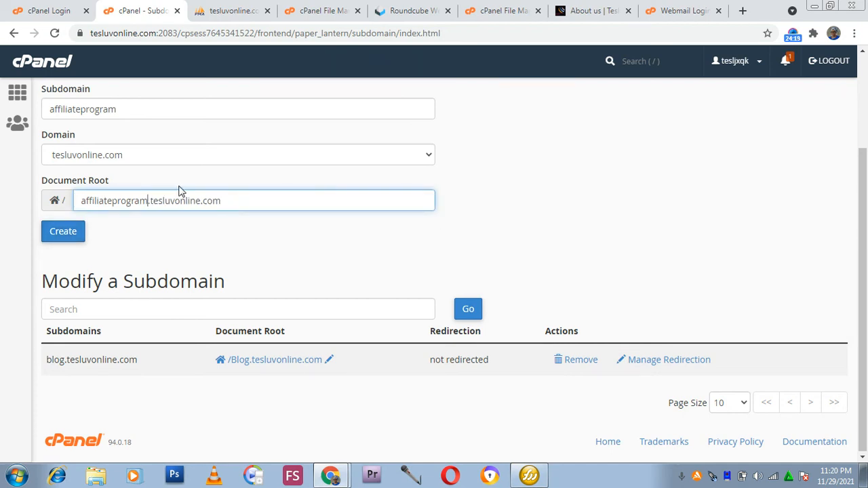
pyautogui.click(71, 234)
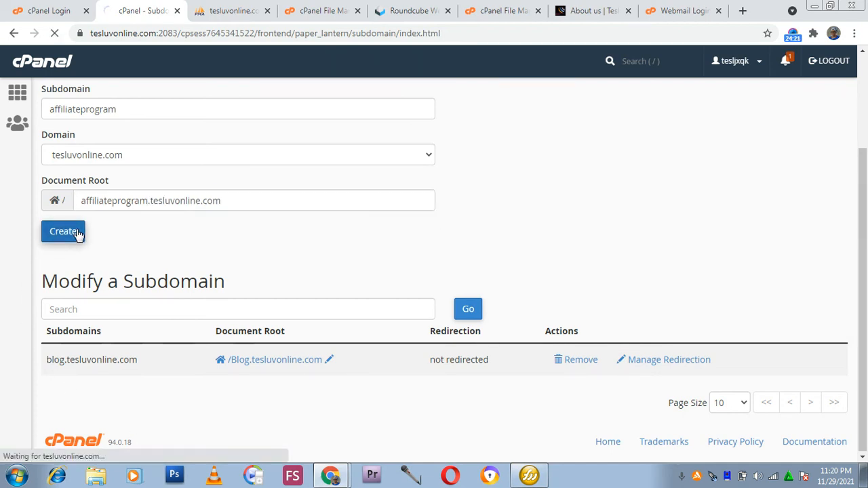
pyautogui.scroll(1, 304, 247)
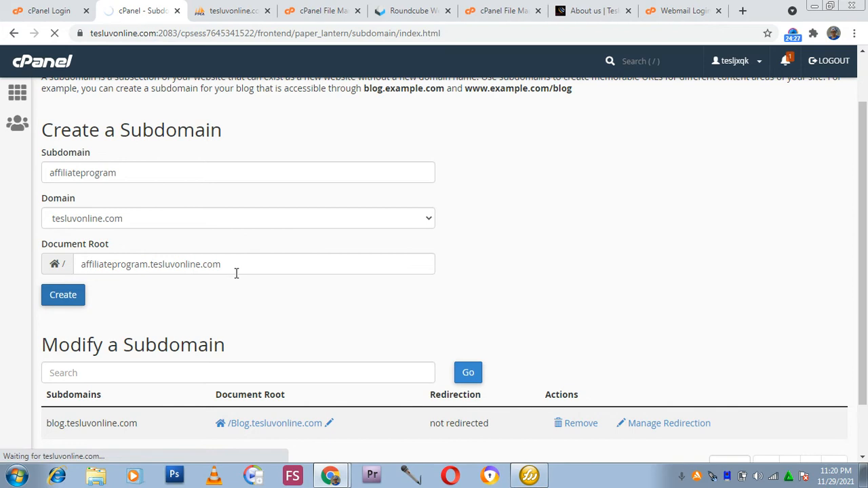
pyautogui.scroll(1, 228, 288)
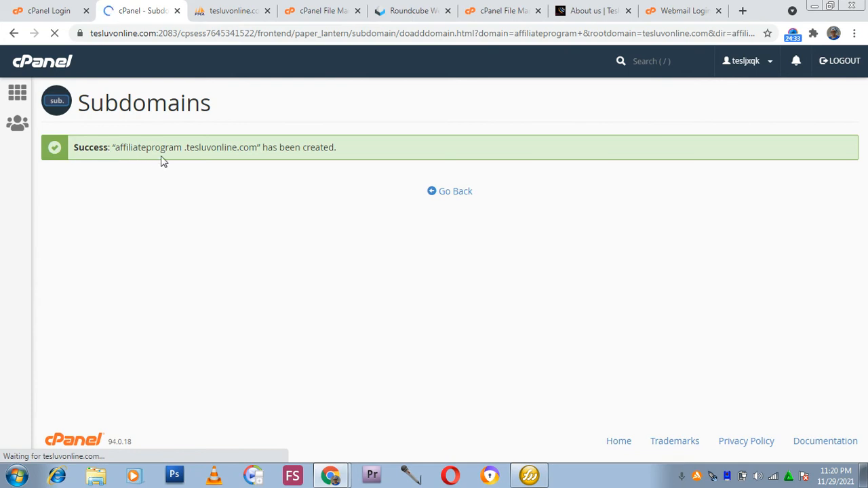
# Return to the cPanel home page and open WordPress Manager by Softaculous from the Software section.
pyautogui.click(17, 93)
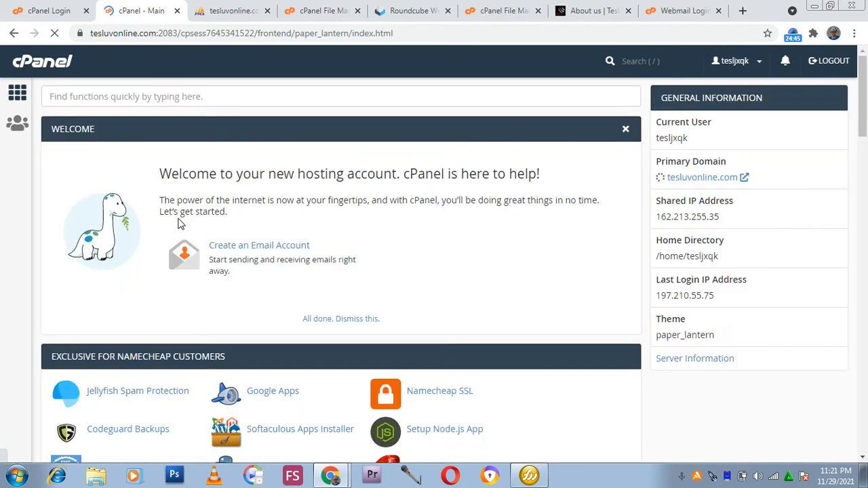
pyautogui.scroll(-3, 203, 230)
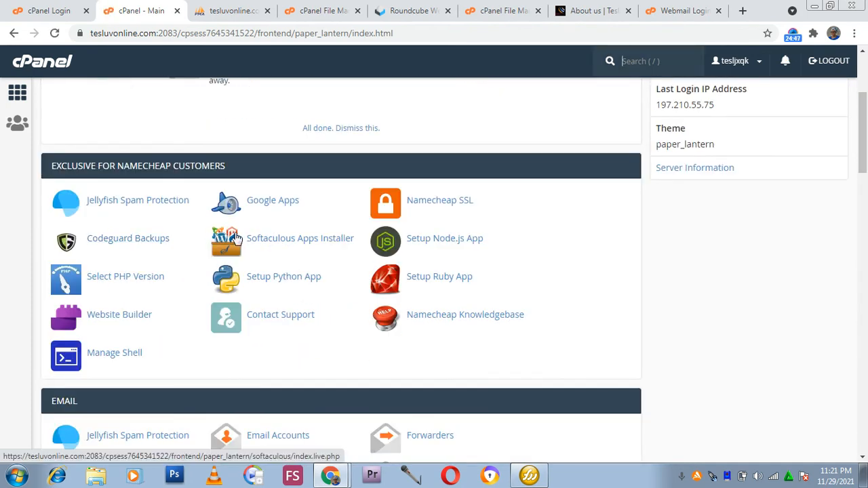
pyautogui.scroll(-5, 236, 237)
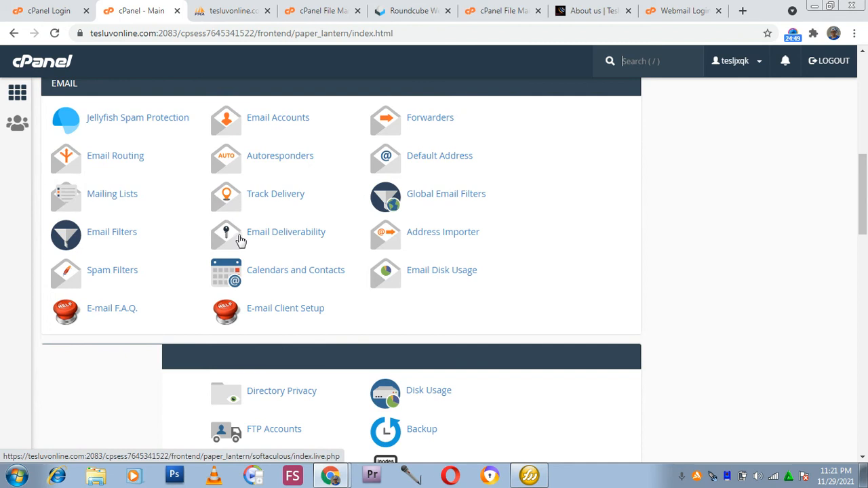
pyautogui.scroll(-2, 238, 241)
pyautogui.scroll(-3, 247, 234)
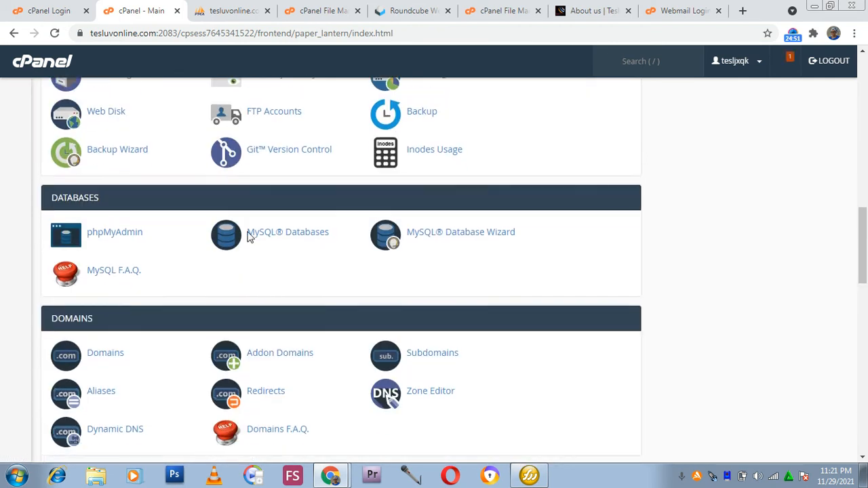
pyautogui.scroll(-3, 248, 236)
pyautogui.scroll(-1, 251, 238)
pyautogui.scroll(-3, 251, 239)
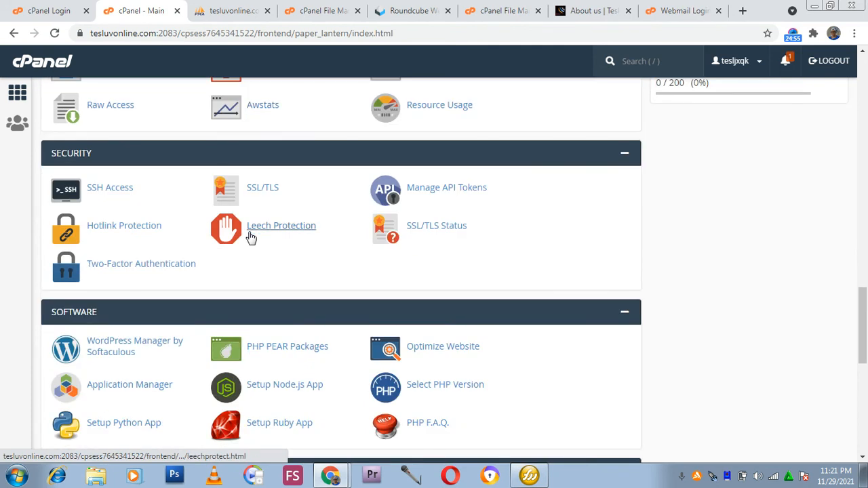
pyautogui.scroll(-2, 251, 238)
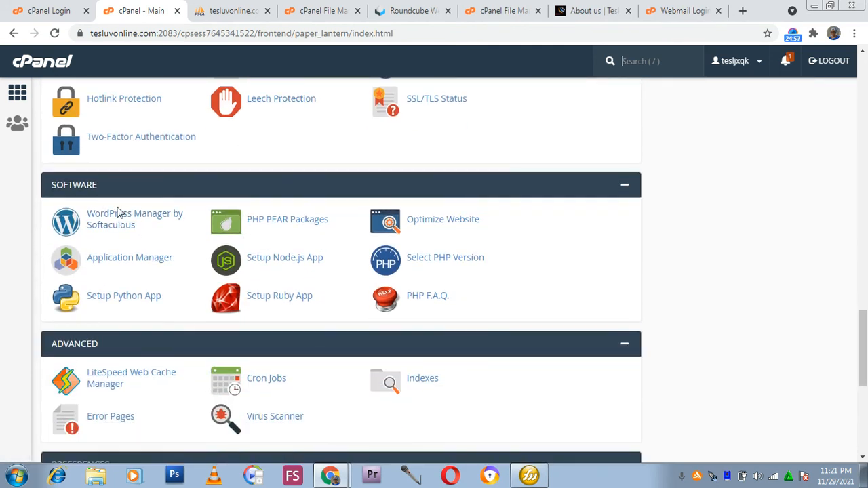
pyautogui.click(120, 219)
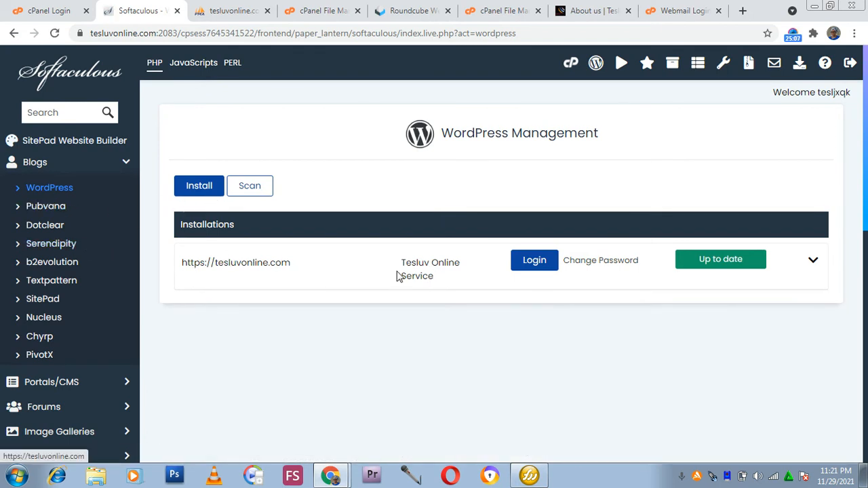
# Switch to the website's About us tab and open the site's Home page.
pyautogui.click(587, 11)
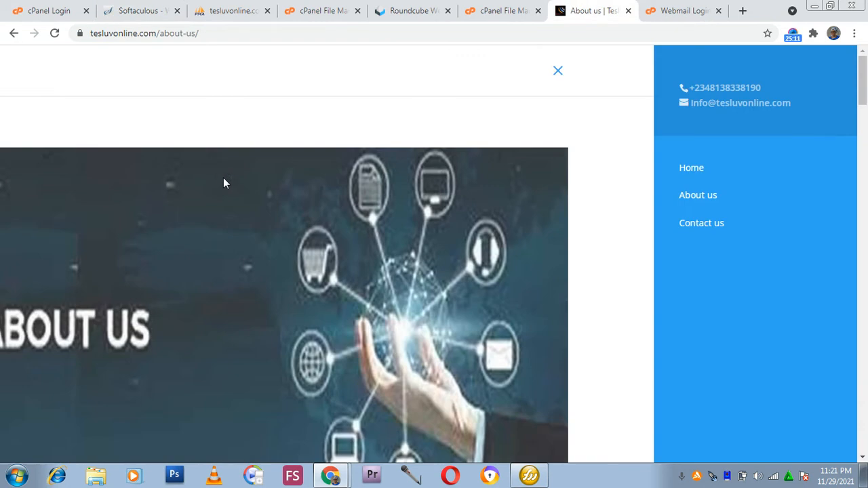
pyautogui.click(691, 168)
pyautogui.scroll(-2, 334, 217)
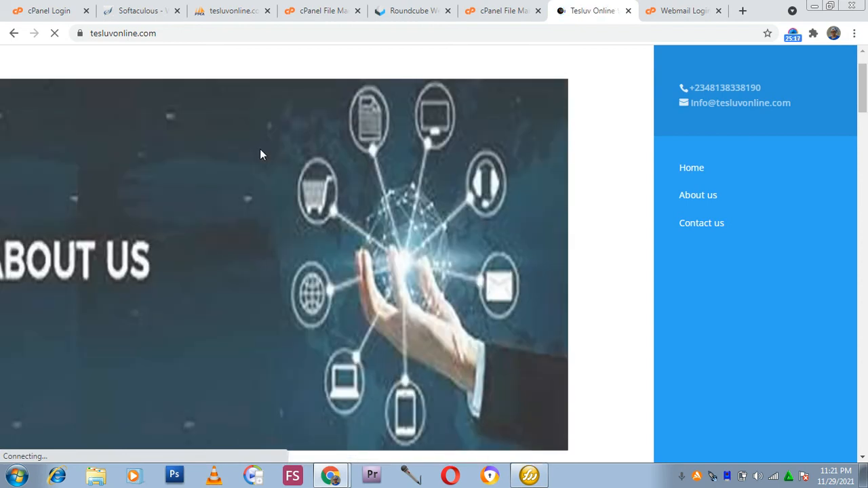
pyautogui.scroll(-3, 96, 191)
pyautogui.scroll(3, 96, 186)
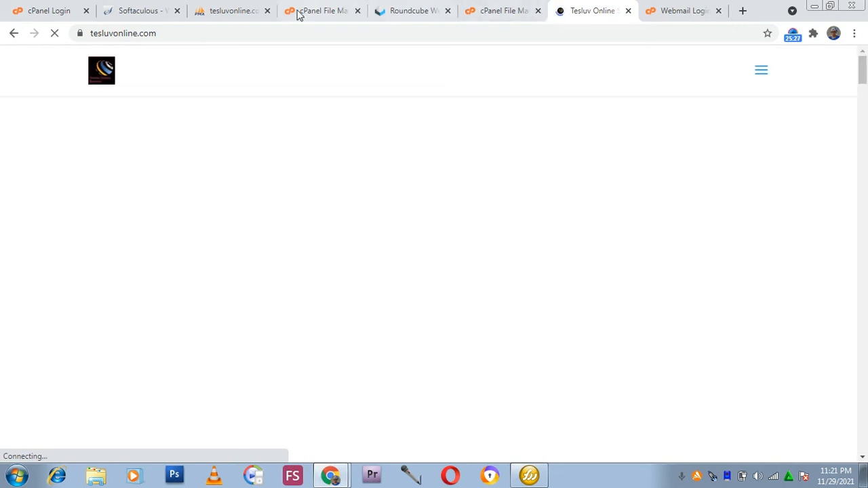
pyautogui.click(232, 14)
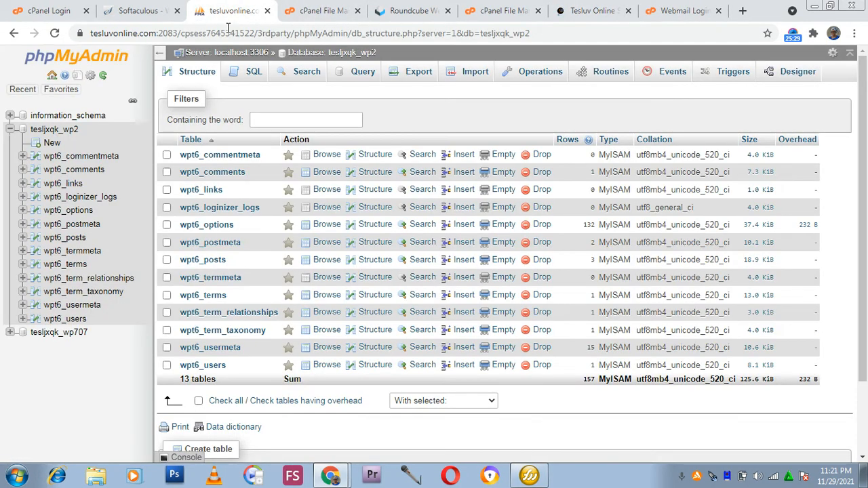
pyautogui.click(267, 13)
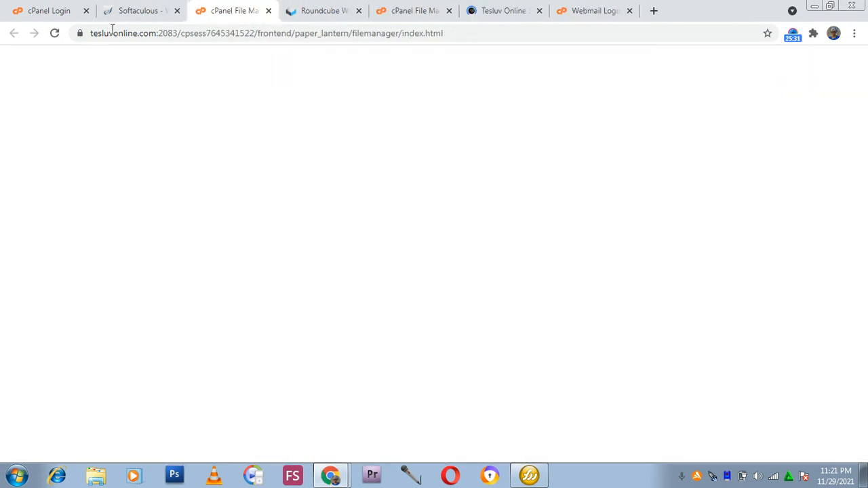
pyautogui.click(136, 13)
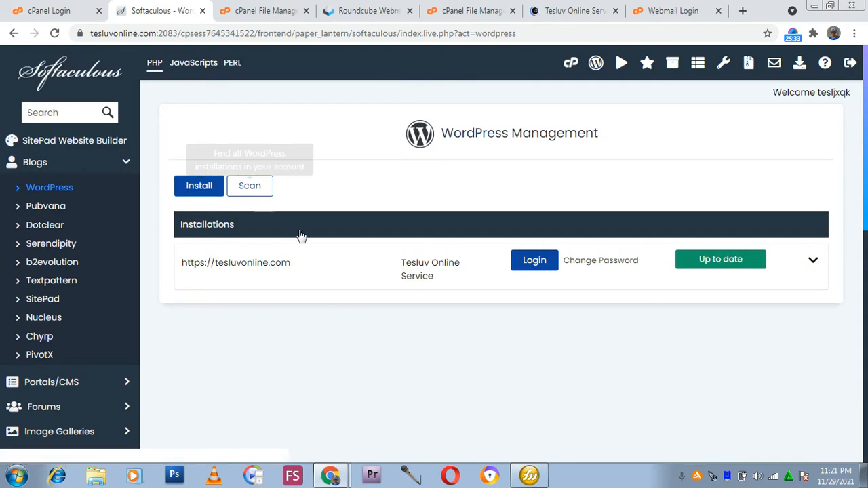
pyautogui.scroll(-1, 380, 224)
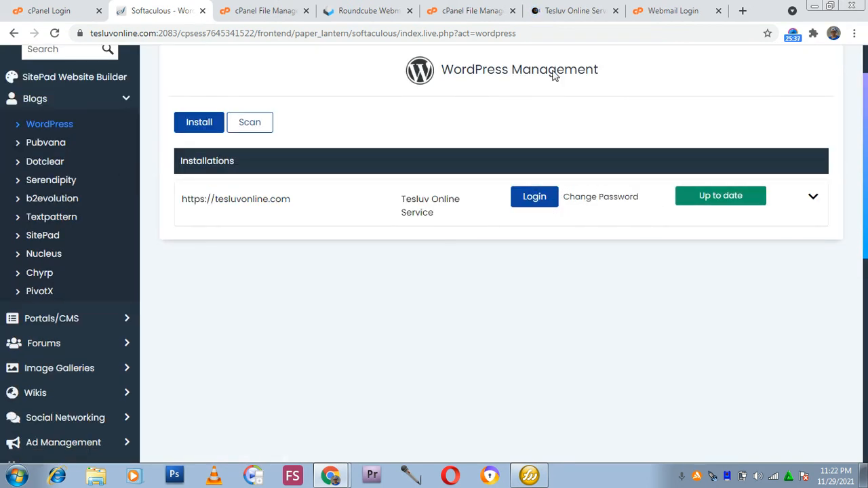
# Browse the live tesluvonline.com site, scrolling through its home page and Contact us page down to the footer.
pyautogui.click(573, 11)
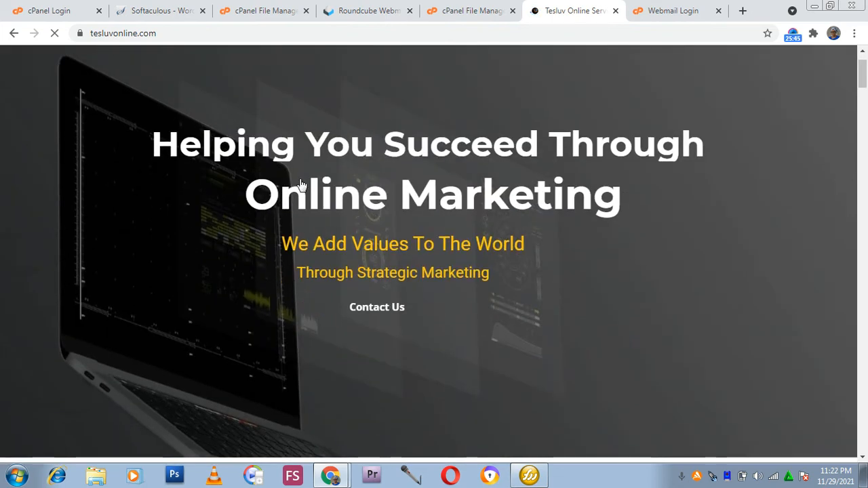
pyautogui.scroll(-3, 299, 182)
pyautogui.scroll(2, 300, 181)
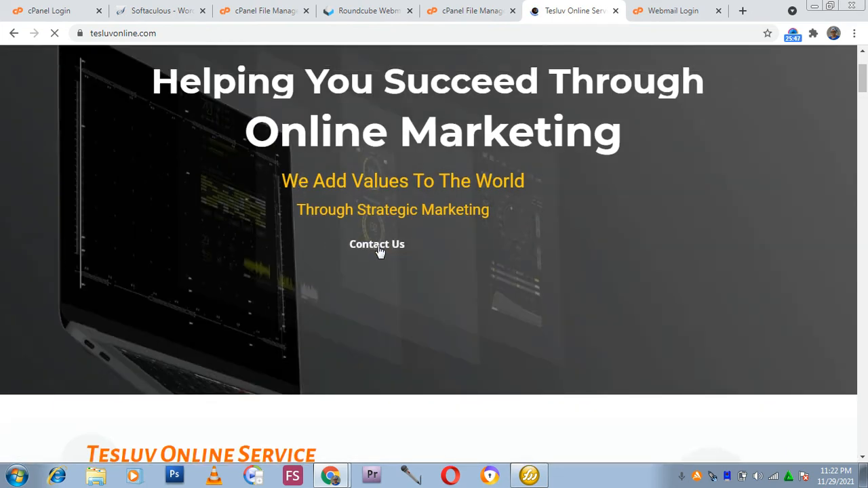
pyautogui.scroll(2, 310, 193)
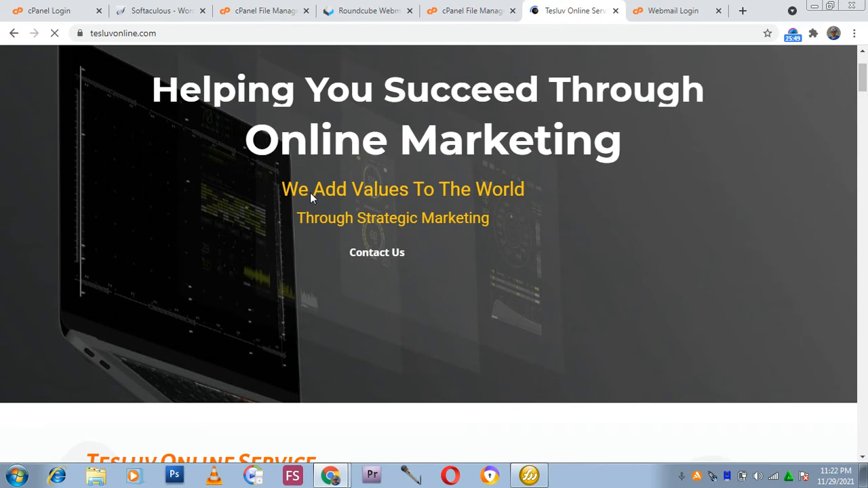
pyautogui.scroll(-1, 305, 194)
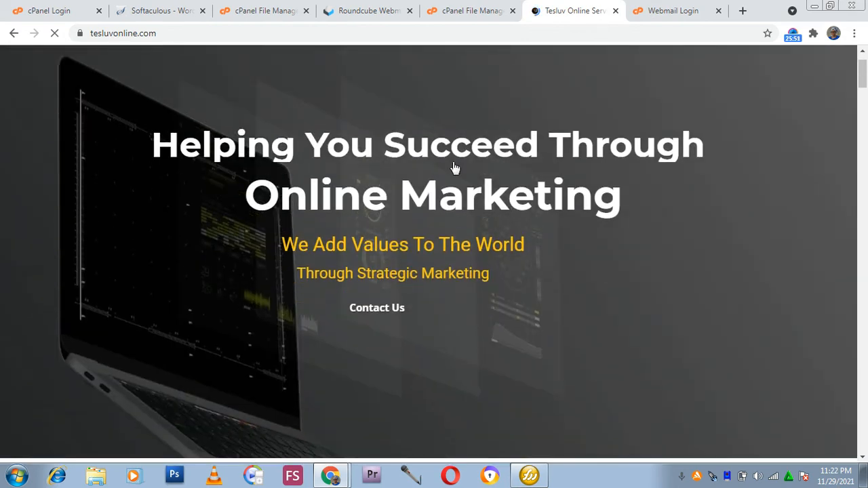
pyautogui.scroll(-5, 269, 222)
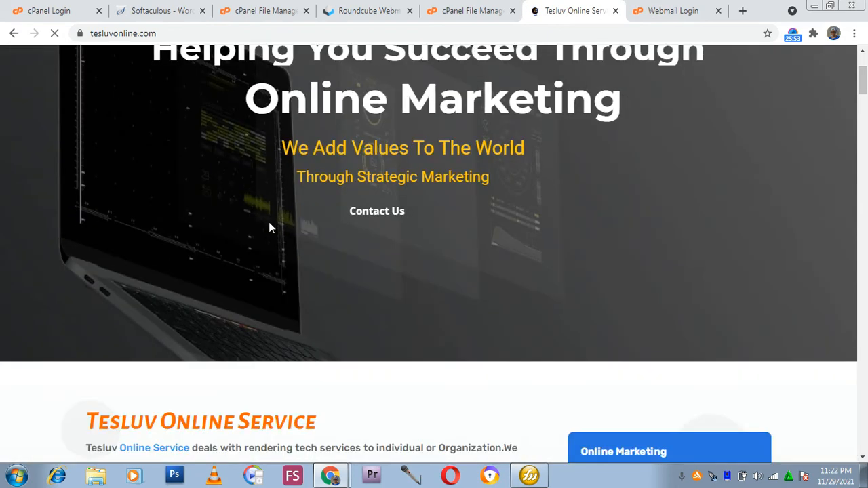
pyautogui.scroll(-2, 278, 213)
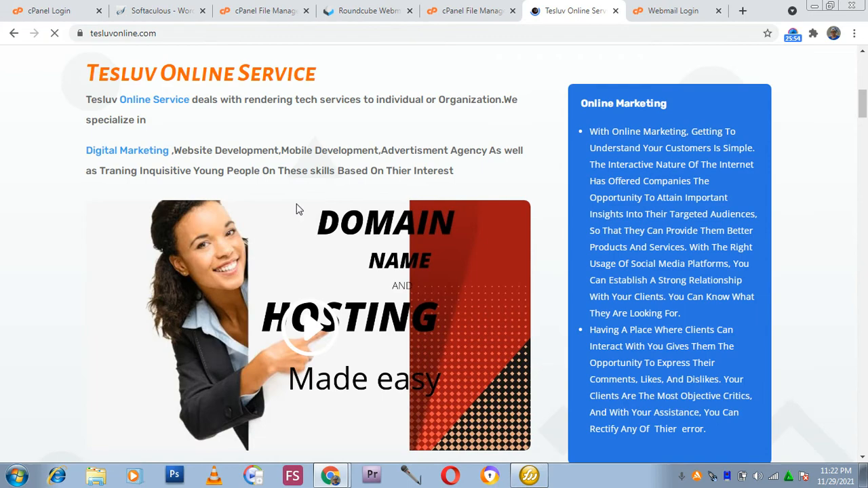
pyautogui.scroll(-20, 298, 215)
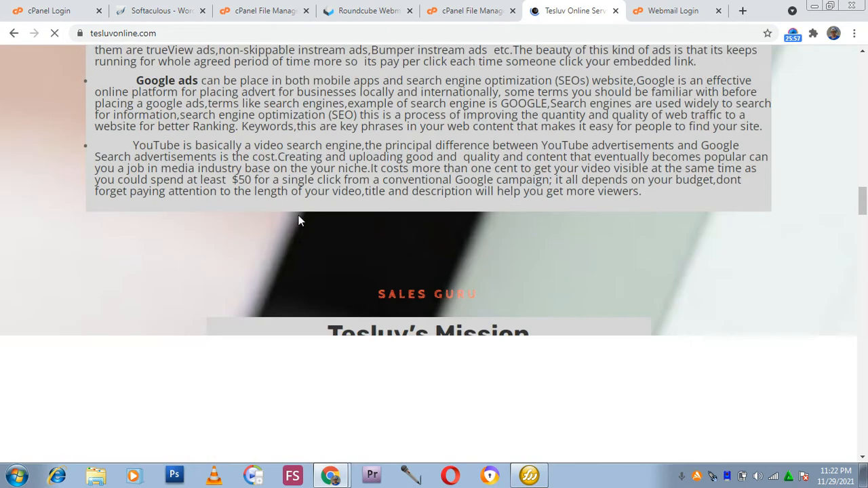
pyautogui.scroll(-5, 298, 217)
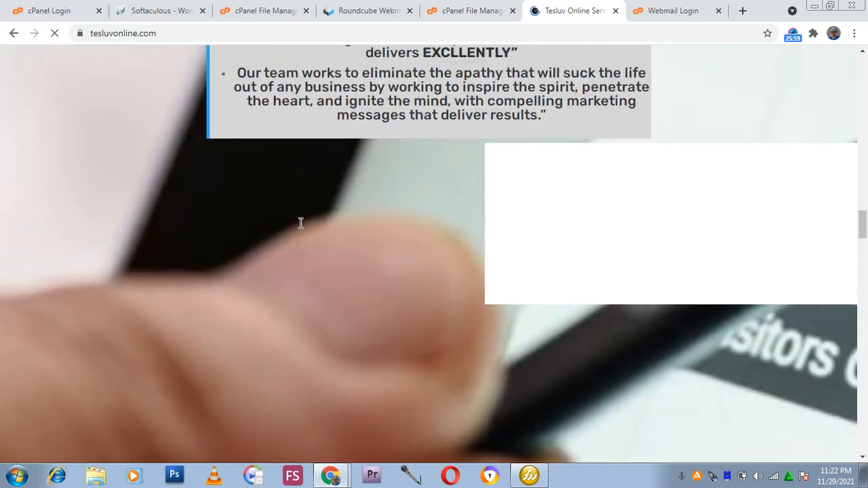
pyautogui.scroll(3, 300, 223)
pyautogui.scroll(-3, 300, 218)
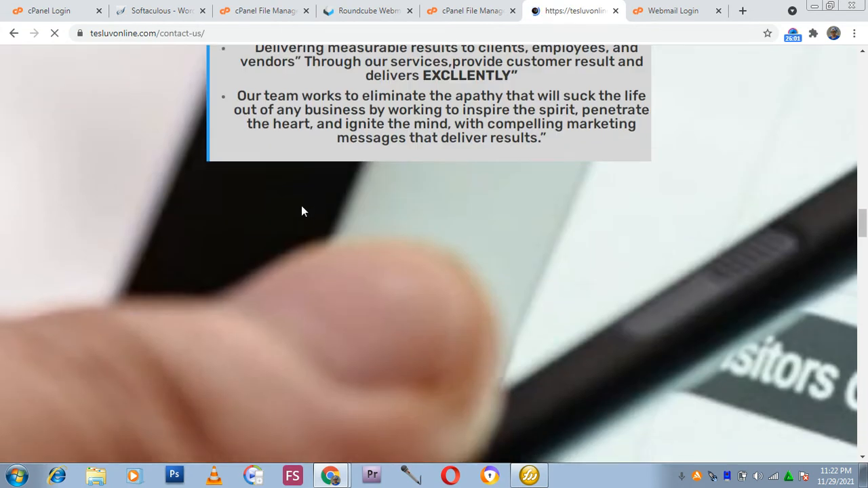
pyautogui.scroll(-10, 303, 208)
pyautogui.scroll(3, 302, 209)
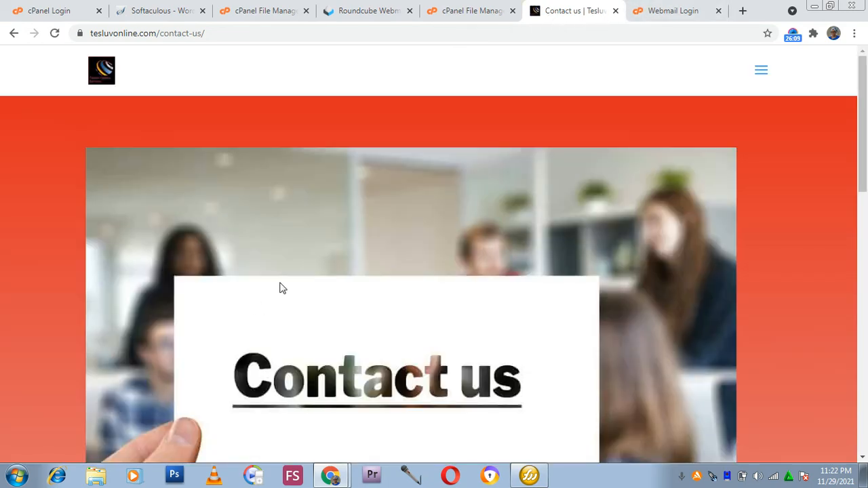
pyautogui.scroll(-15, 435, 190)
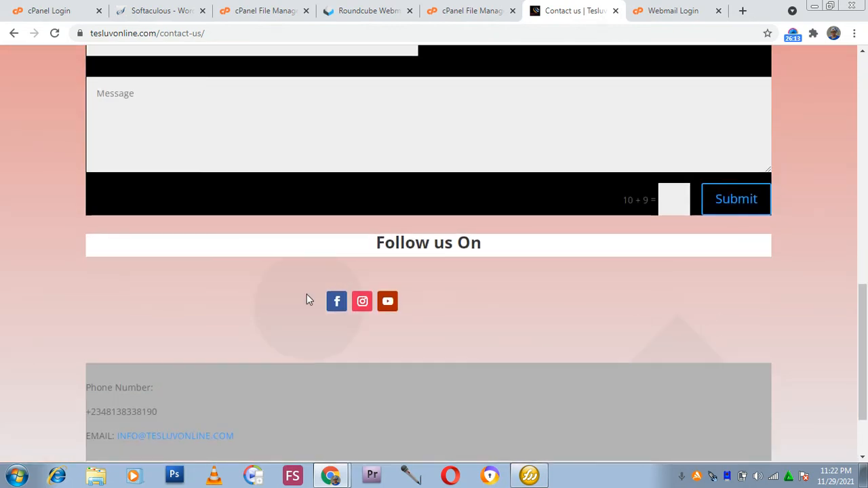
pyautogui.scroll(-2, 306, 294)
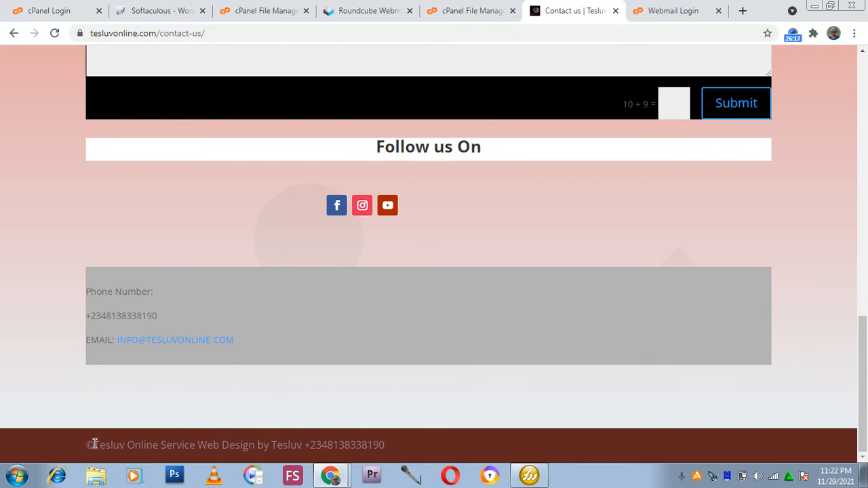
pyautogui.moveTo(79, 442); pyautogui.dragTo(407, 467)
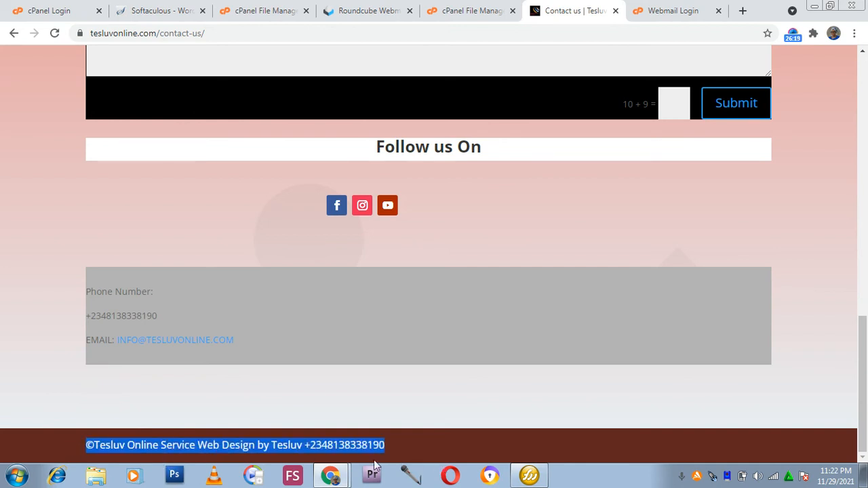
pyautogui.click(143, 415)
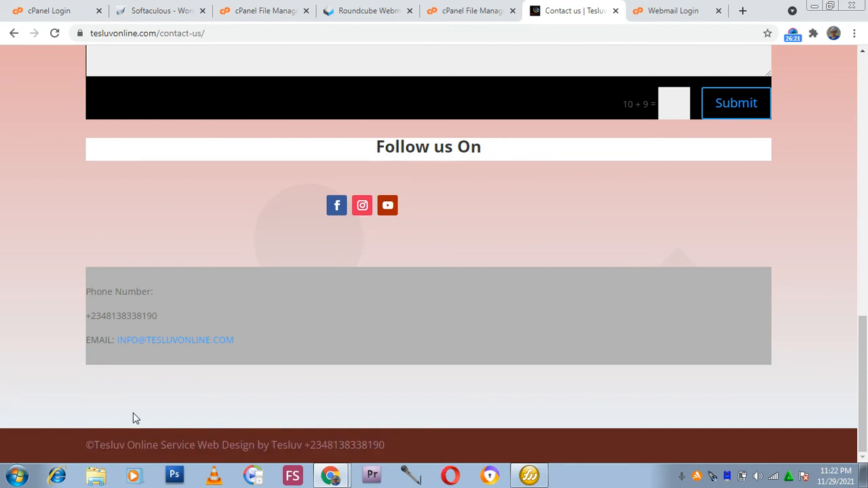
pyautogui.scroll(3, 156, 271)
pyautogui.scroll(10, 189, 207)
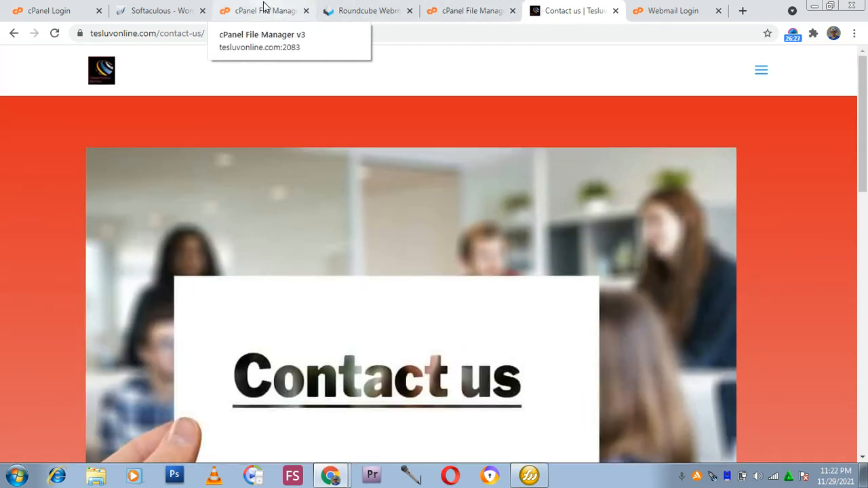
# Return to Softaculous WordPress Management and open the WordPress Install form.
pyautogui.click(175, 9)
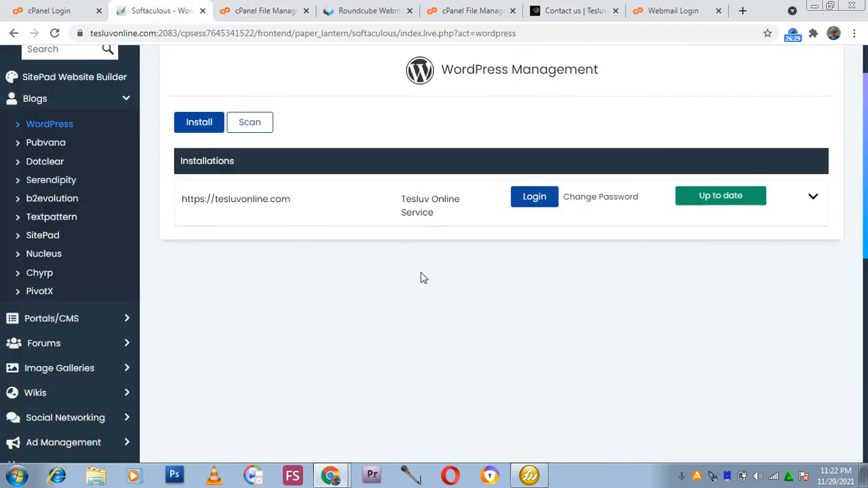
pyautogui.scroll(2, 420, 278)
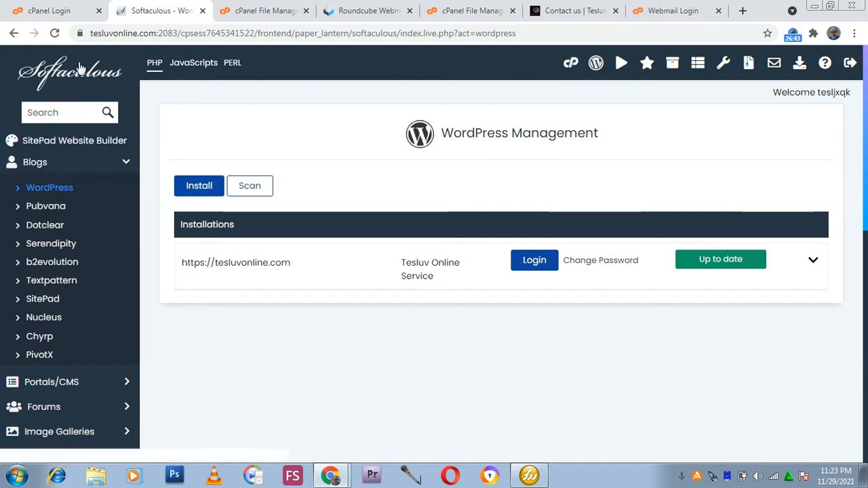
pyautogui.click(204, 188)
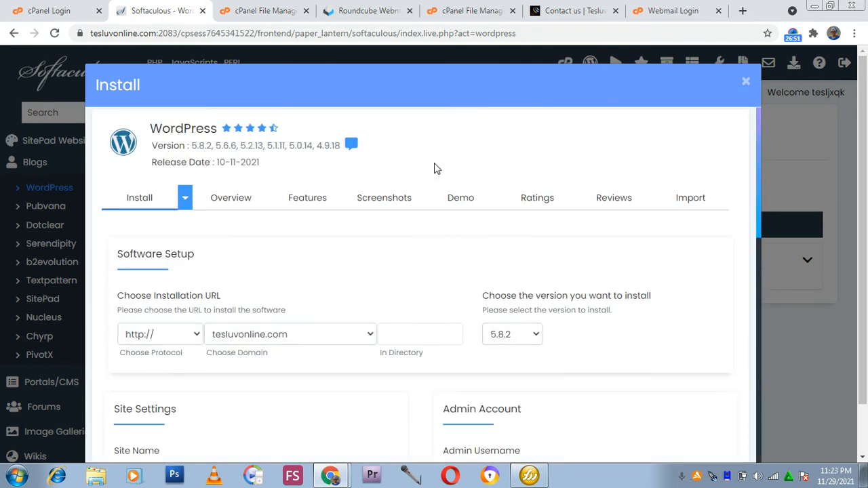
pyautogui.scroll(-3, 359, 265)
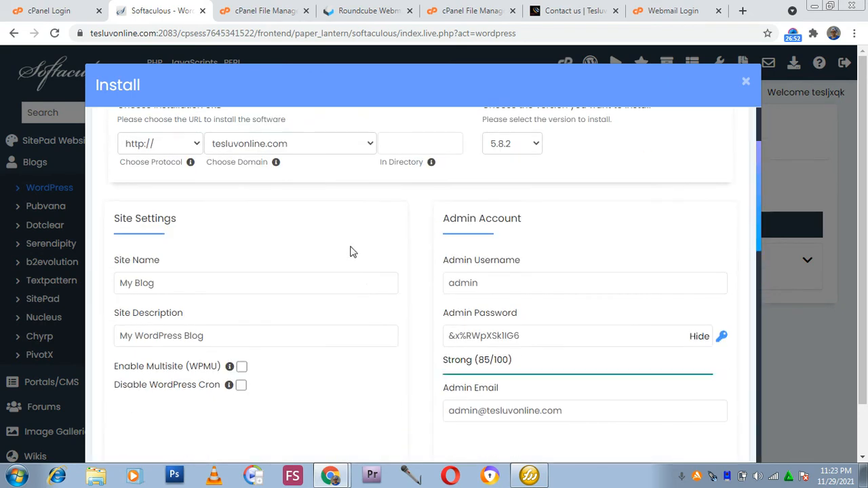
pyautogui.scroll(1, 345, 213)
# Choose blog.tesluvonline.com as the installation domain and review the install options.
pyautogui.click(341, 211)
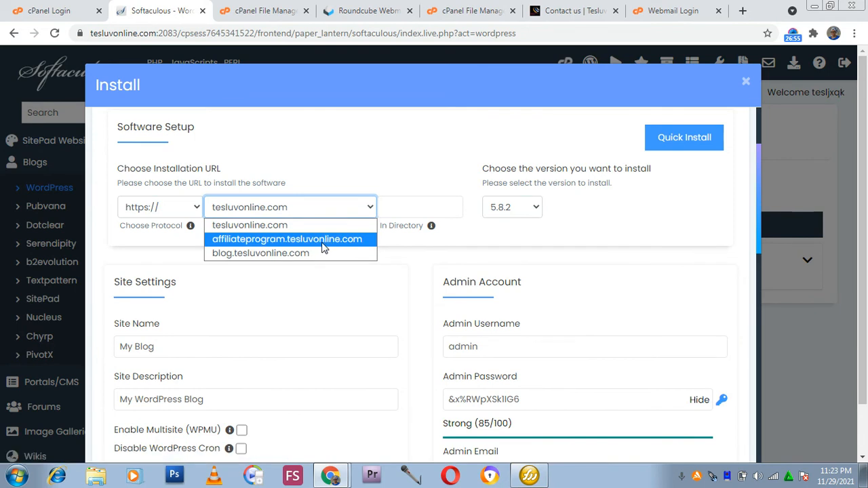
pyautogui.click(309, 254)
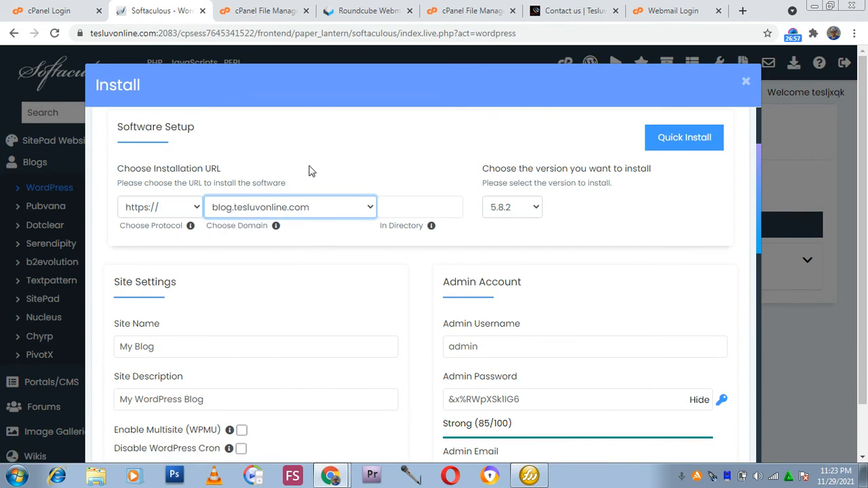
pyautogui.scroll(-4, 309, 171)
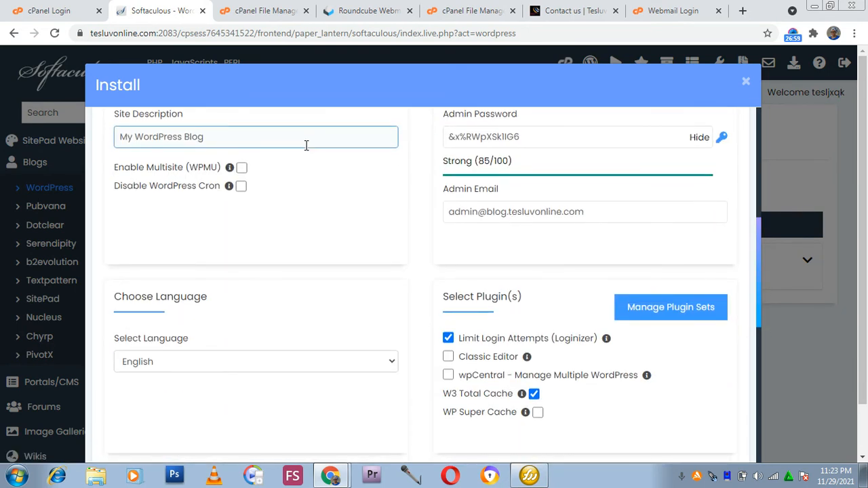
pyautogui.scroll(-5, 305, 149)
pyautogui.scroll(3, 304, 151)
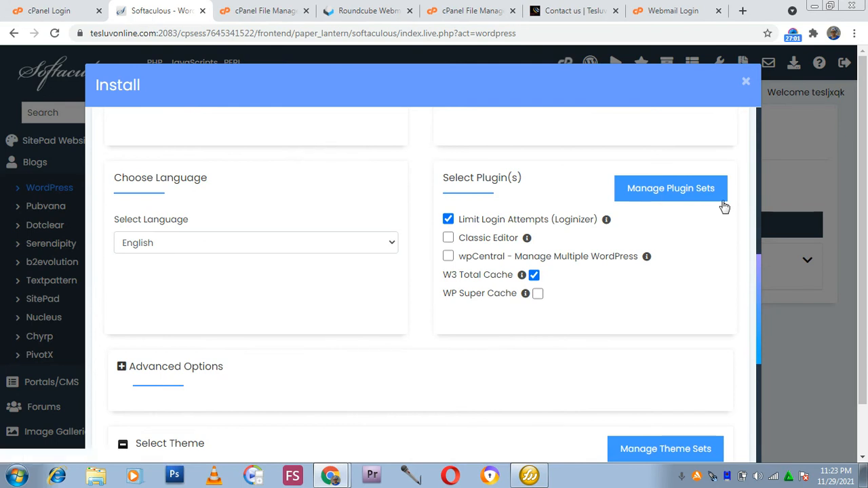
pyautogui.scroll(-2, 290, 238)
pyautogui.scroll(5, 293, 236)
# Set the installation domain to affiliateprogram.tesluvonline.com.
pyautogui.click(274, 152)
pyautogui.click(269, 158)
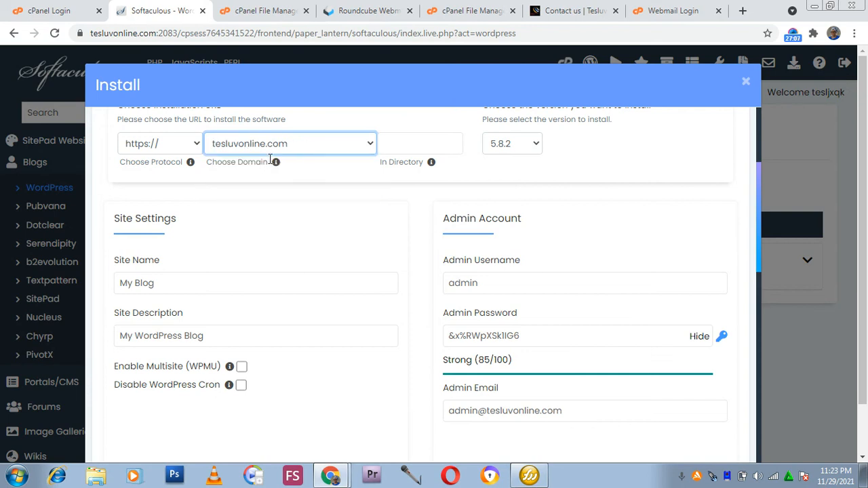
pyautogui.click(269, 145)
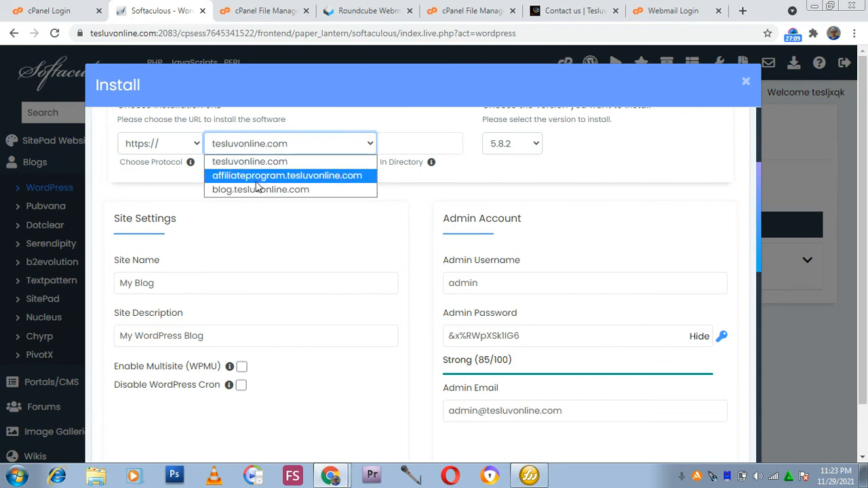
pyautogui.click(258, 175)
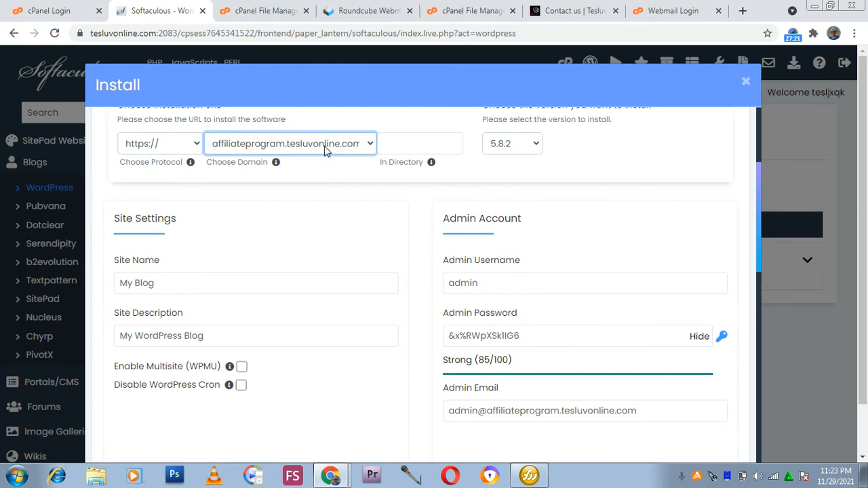
# Install WordPress on affiliateprogram.tesluvonline.com with the remaining default settings.
pyautogui.scroll(-10, 359, 150)
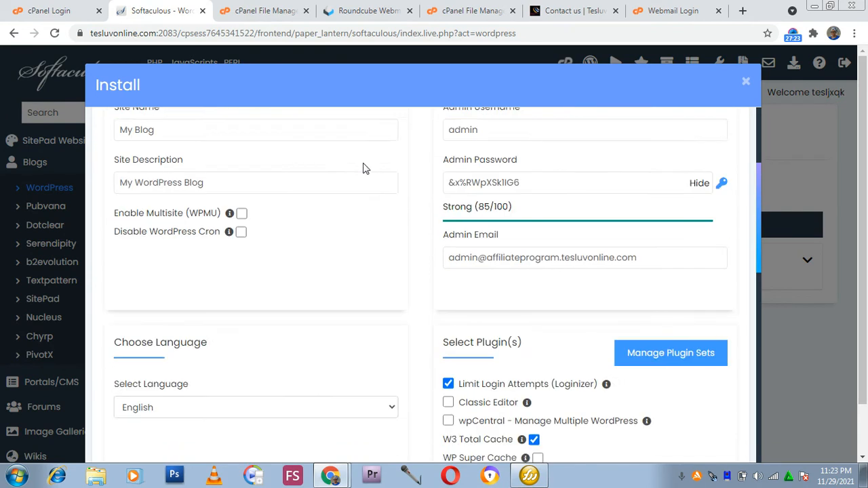
pyautogui.scroll(-3, 321, 236)
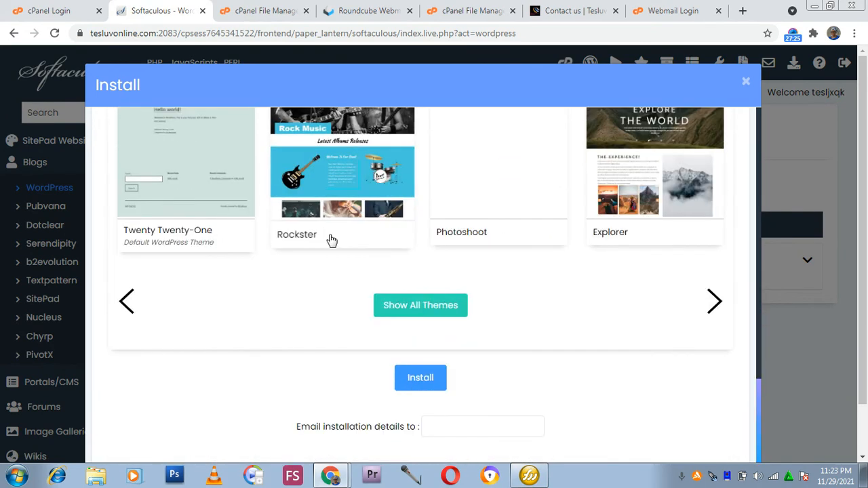
pyautogui.click(420, 324)
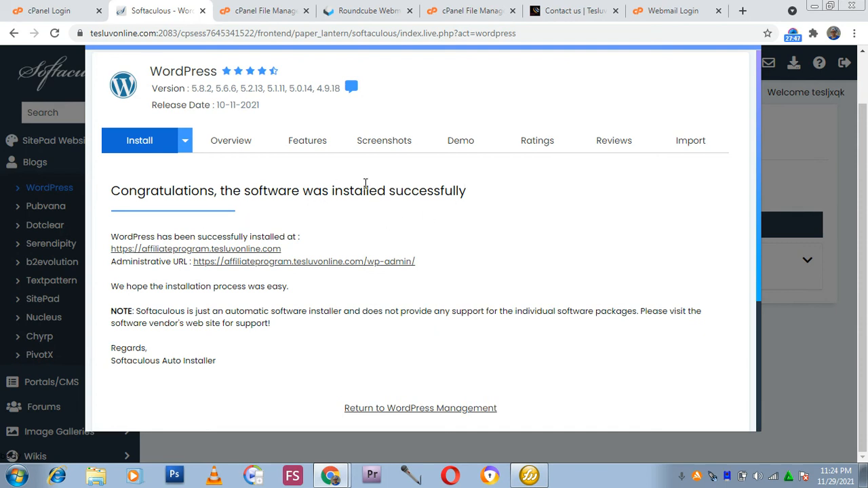
pyautogui.scroll(-3, 365, 183)
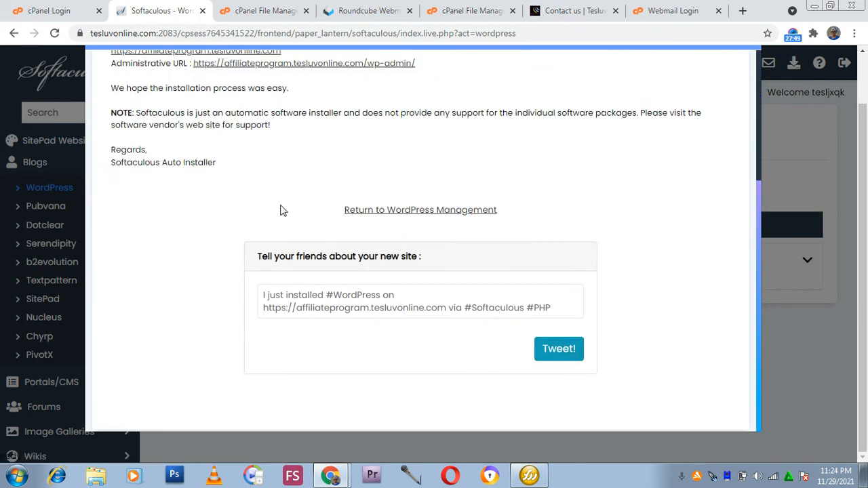
pyautogui.scroll(4, 283, 203)
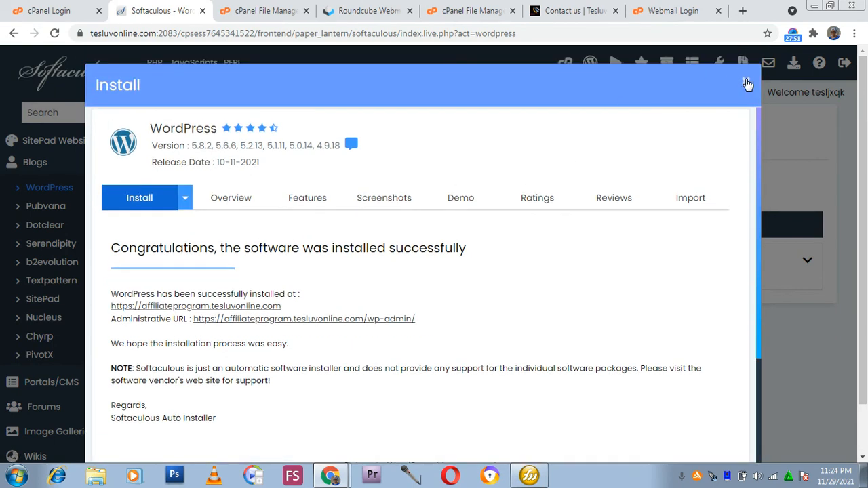
# Close the installation confirmation and open tesluvonline.com/wp-admin/ in the Contact us tab.
pyautogui.click(745, 84)
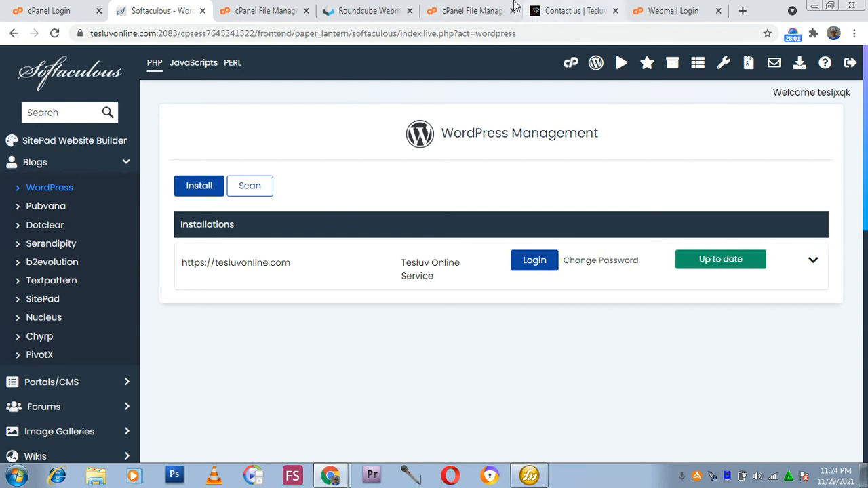
pyautogui.click(557, 6)
pyautogui.click(416, 39)
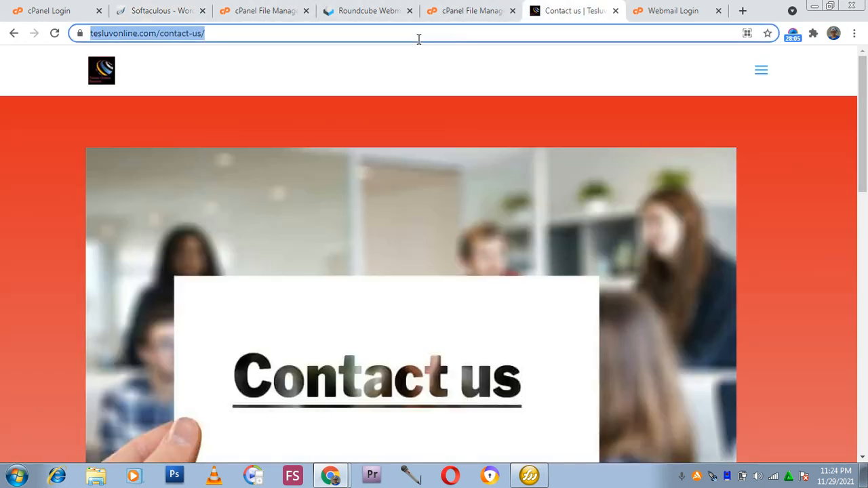
pyautogui.click(418, 39)
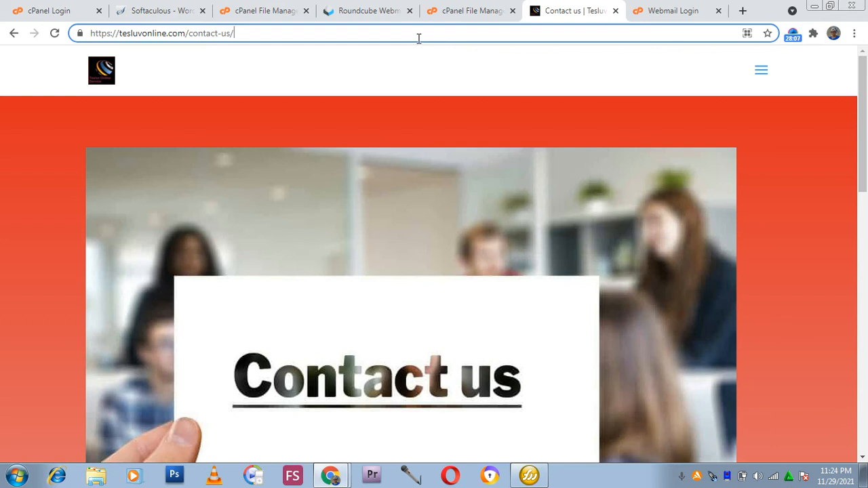
pyautogui.press('BackSpace')
pyautogui.press('BackSpace')
pyautogui.press('BackSpace')
pyautogui.press('BackSpace')
pyautogui.press('BackSpace')
pyautogui.press('BackSpace')
pyautogui.press('BackSpace')
pyautogui.press('BackSpace')
pyautogui.press('BackSpace')
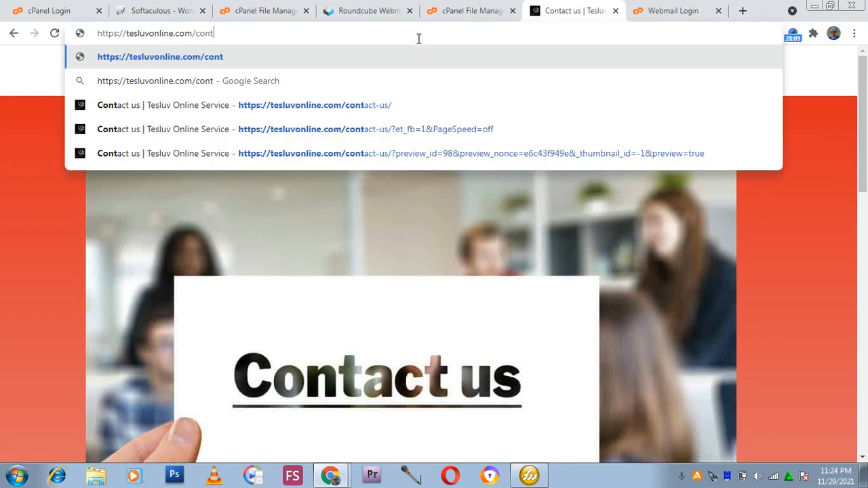
pyautogui.press('BackSpace')
pyautogui.press('BackSpace')
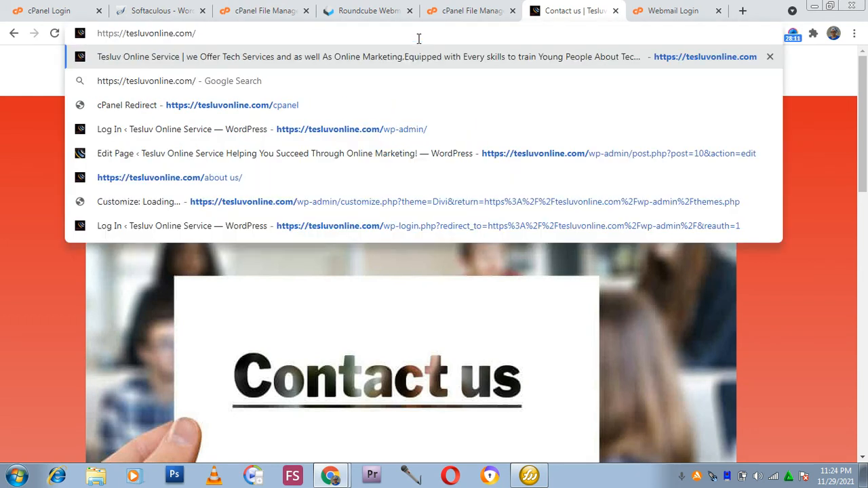
pyautogui.write('wp')
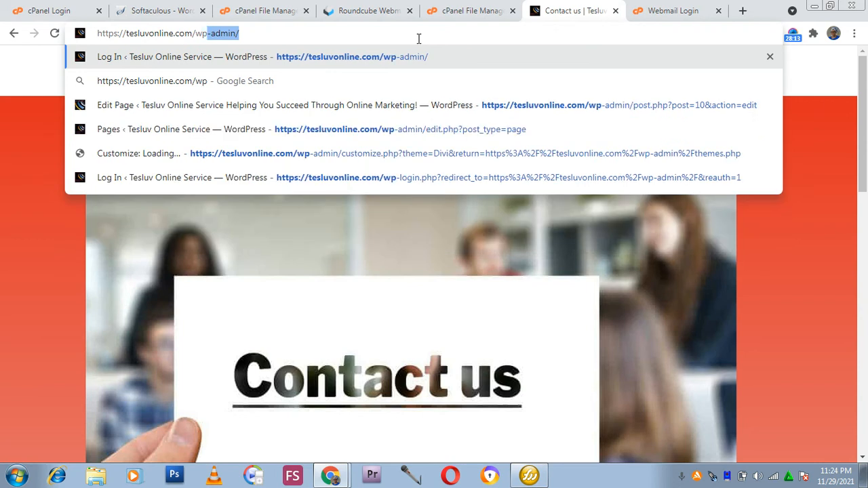
pyautogui.press('Right')
pyautogui.press('Return')
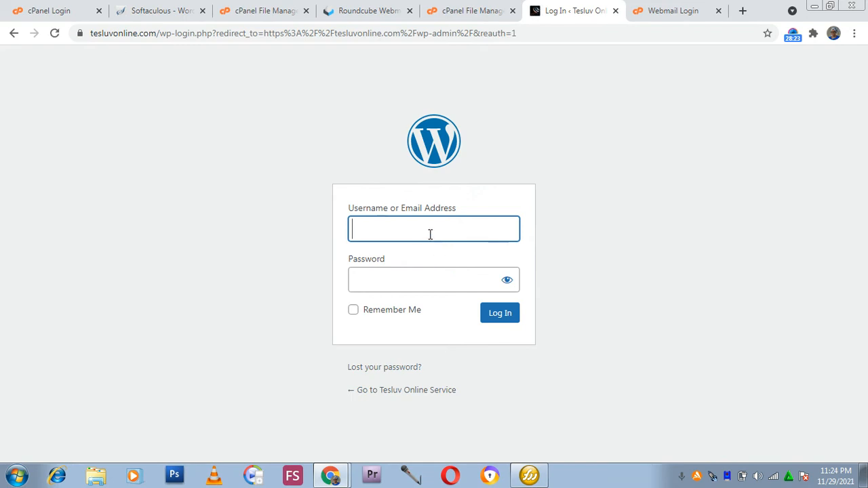
# Fill in Admin as the username on the WordPress login form.
pyautogui.click(419, 237)
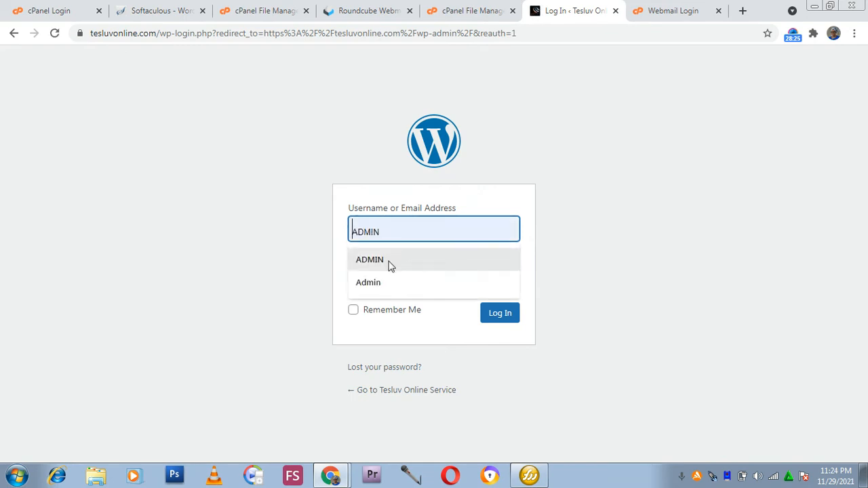
pyautogui.click(387, 280)
pyautogui.click(374, 280)
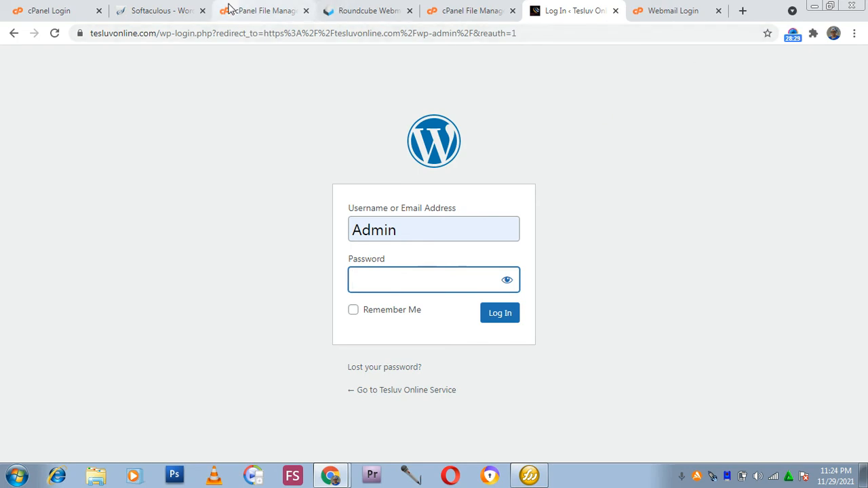
pyautogui.click(165, 13)
pyautogui.scroll(-3, 203, 230)
pyautogui.scroll(3, 135, 176)
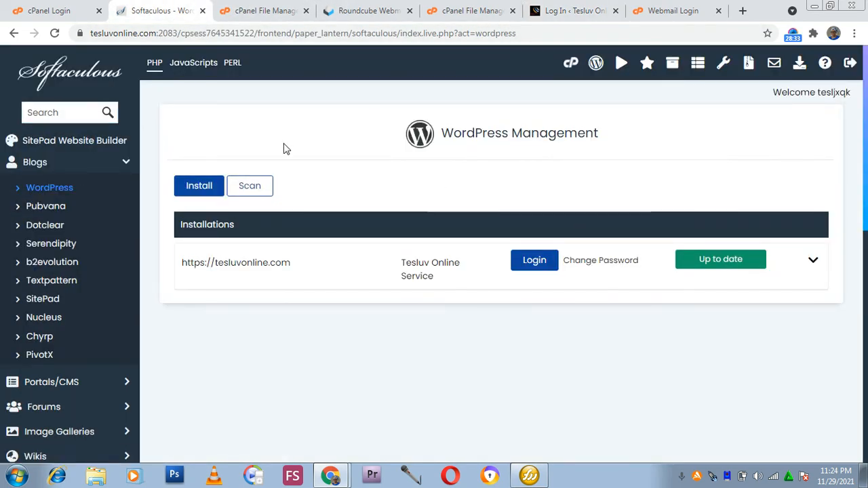
pyautogui.click(58, 164)
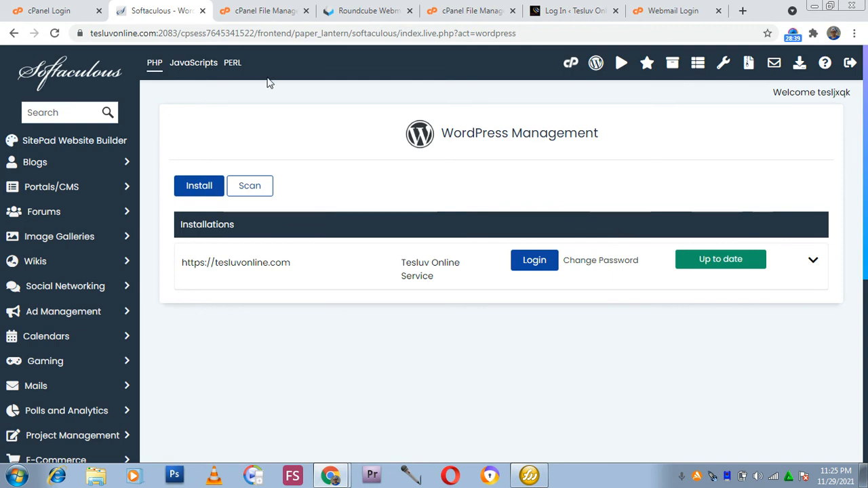
pyautogui.click(41, 10)
pyautogui.click(54, 33)
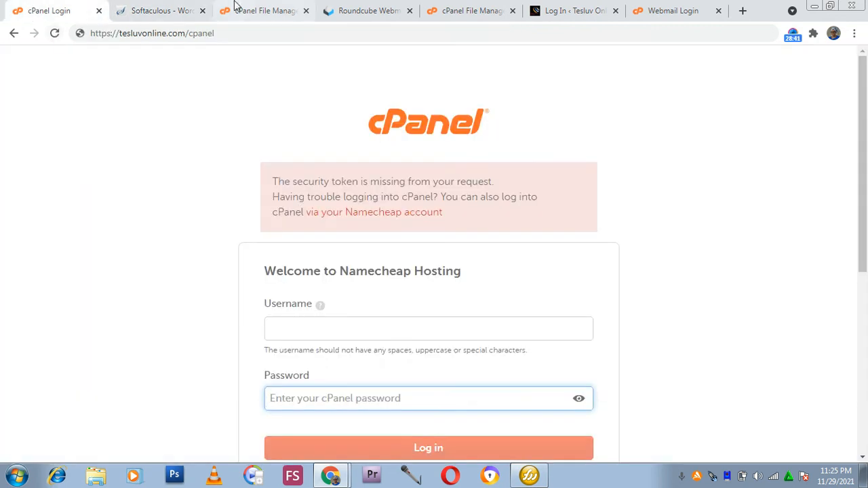
pyautogui.click(265, 10)
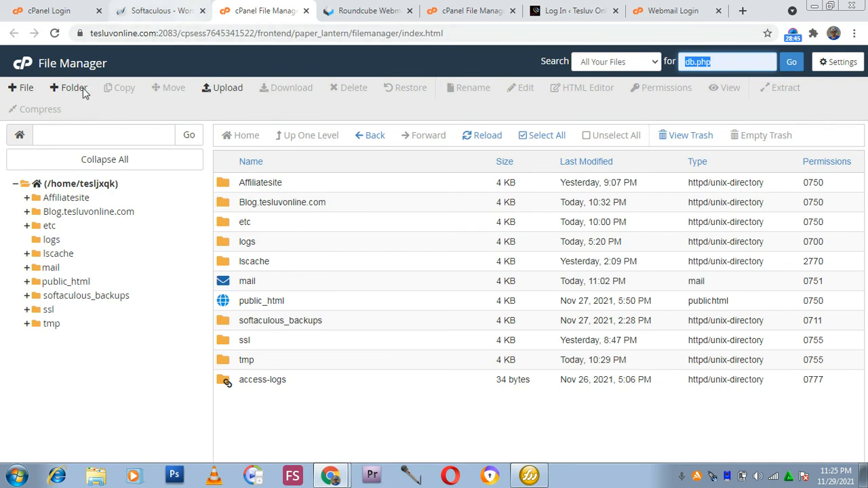
pyautogui.click(61, 63)
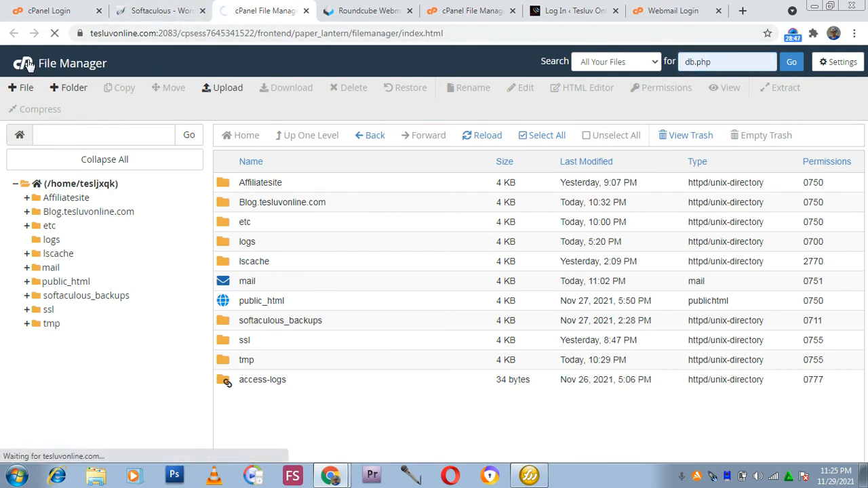
pyautogui.click(471, 11)
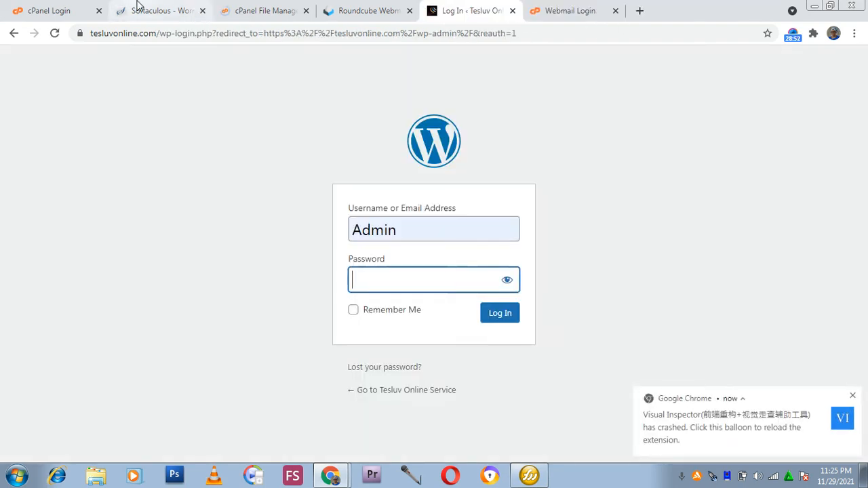
pyautogui.click(137, 8)
pyautogui.click(248, 16)
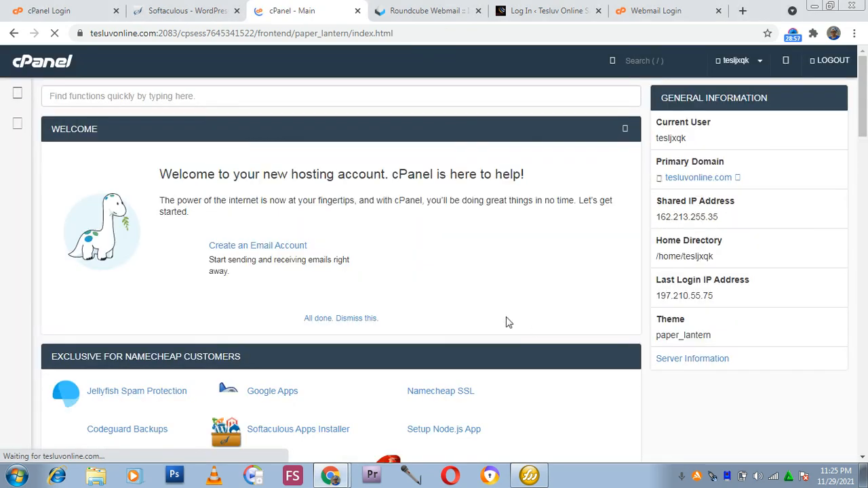
# Scroll through the cPanel home page tool sections.
pyautogui.scroll(-1, 366, 280)
pyautogui.scroll(-3, 366, 280)
pyautogui.scroll(-10, 352, 262)
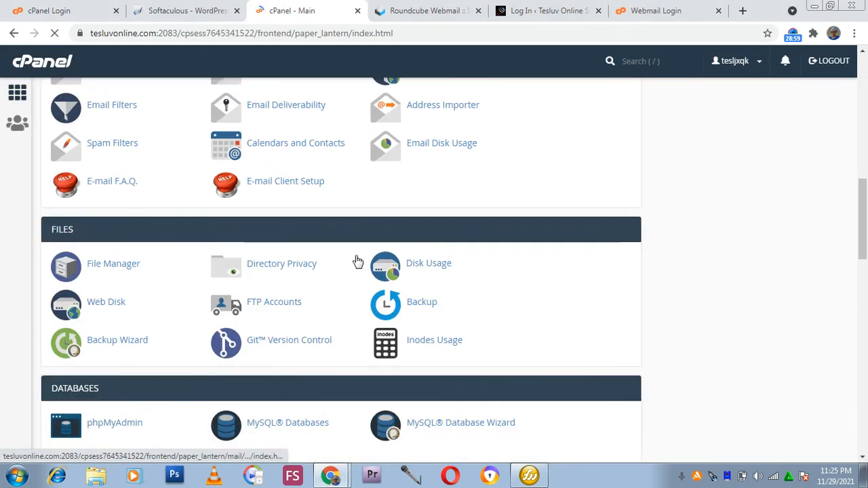
pyautogui.scroll(-4, 408, 274)
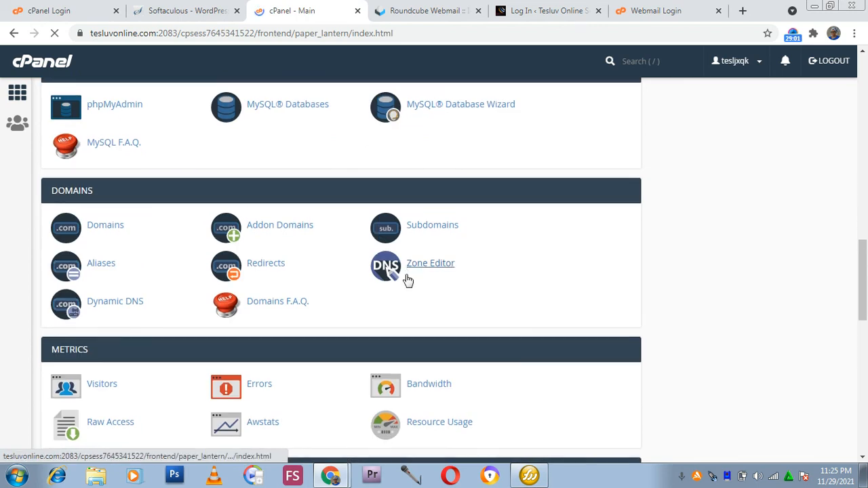
pyautogui.scroll(-1, 404, 269)
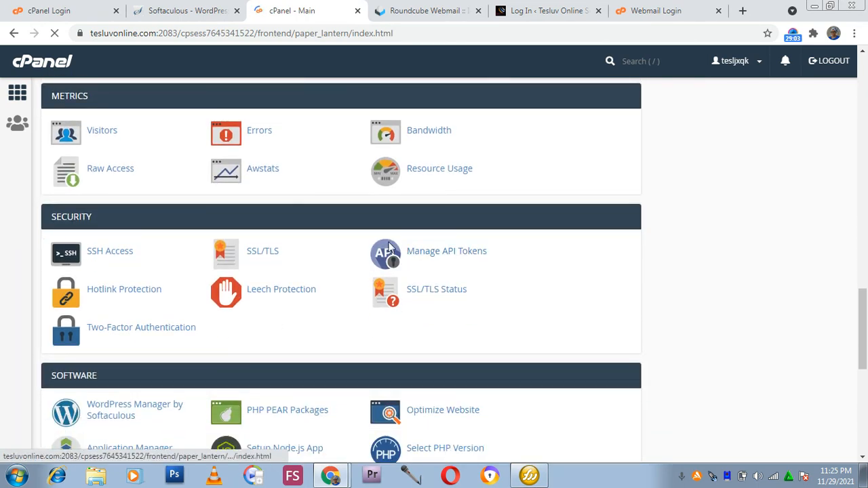
pyautogui.scroll(2, 360, 273)
pyautogui.scroll(12, 360, 273)
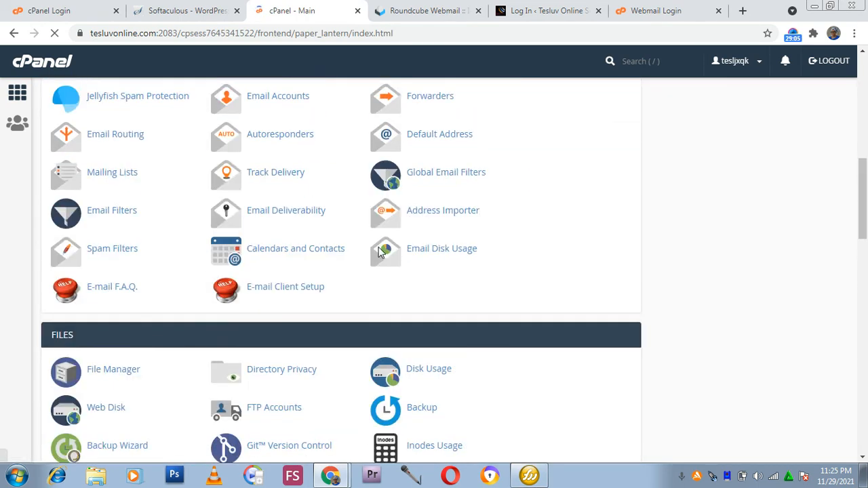
pyautogui.scroll(1, 328, 339)
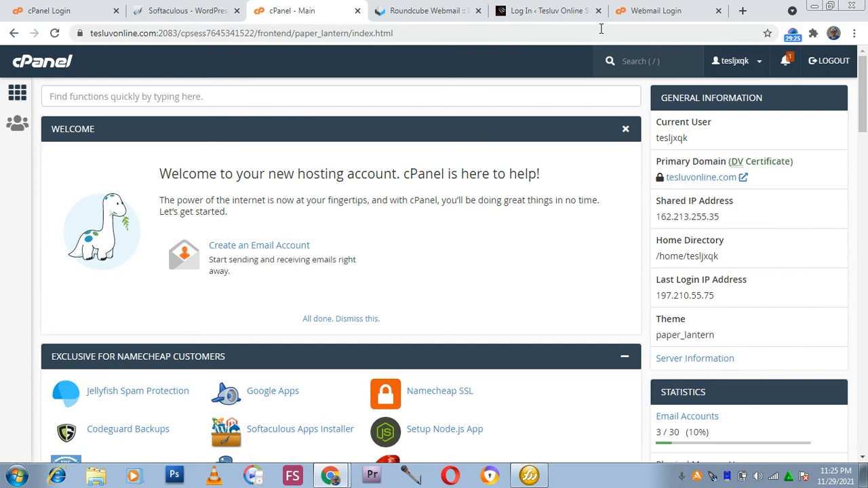
# Load the tesluvonline.com homepage in the login tab and open its navigation menu.
pyautogui.click(542, 13)
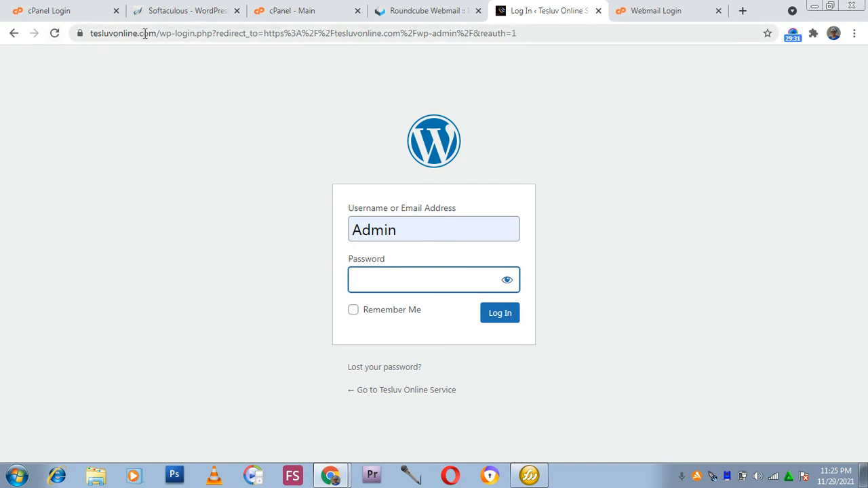
pyautogui.moveTo(546, 33); pyautogui.dragTo(153, 63)
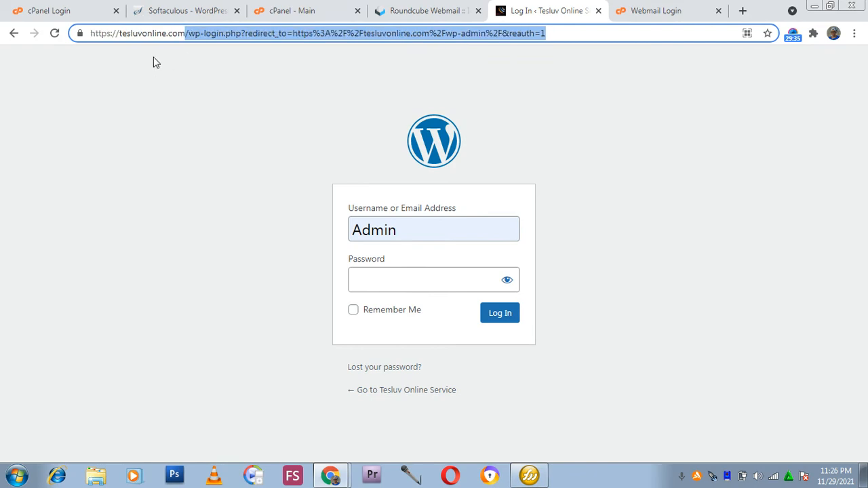
pyautogui.press('BackSpace')
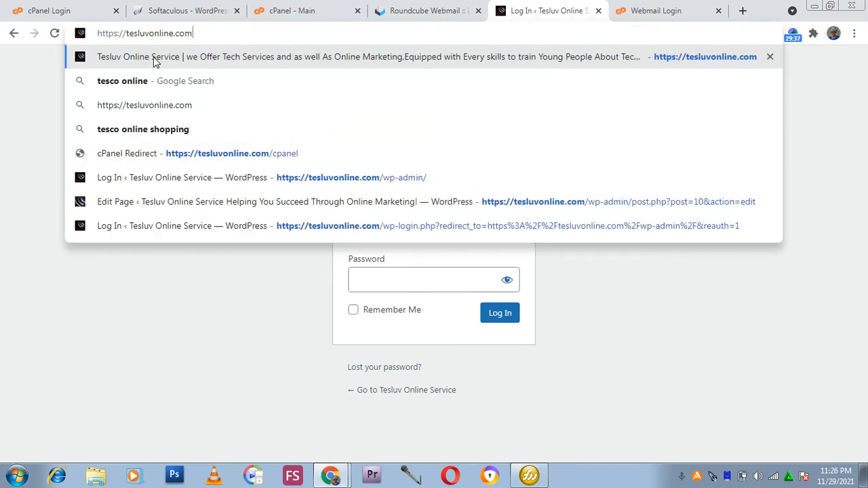
pyautogui.press('Return')
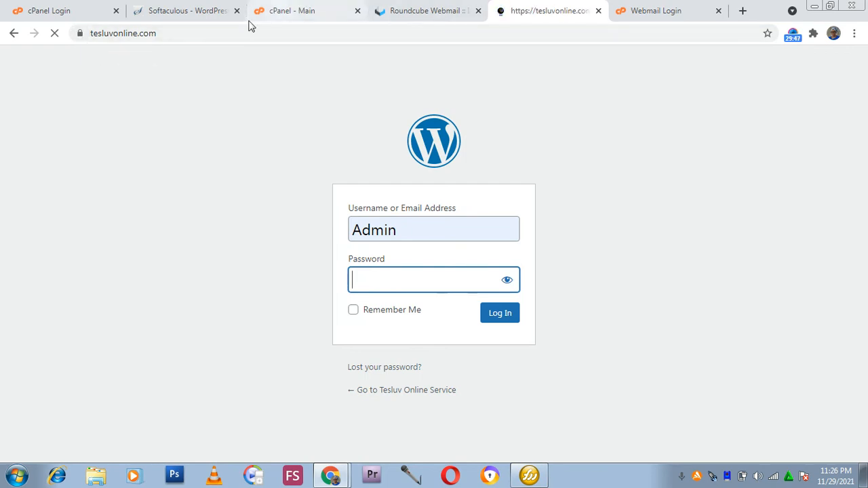
pyautogui.click(291, 11)
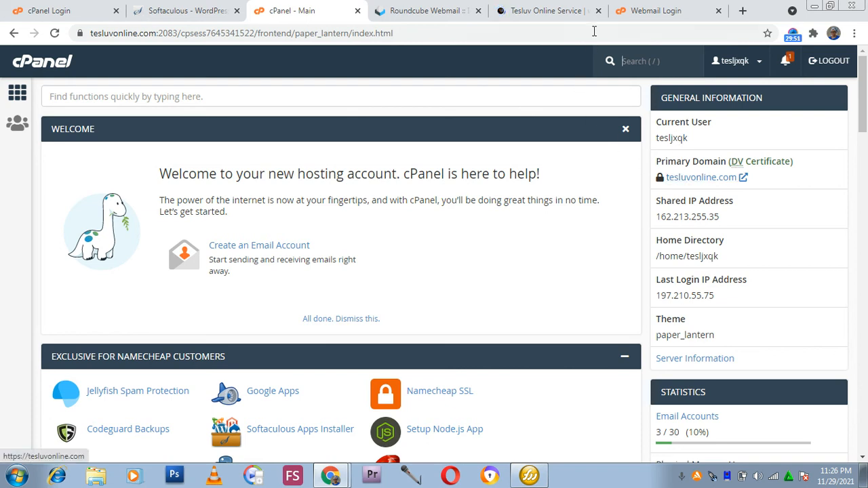
pyautogui.click(547, 10)
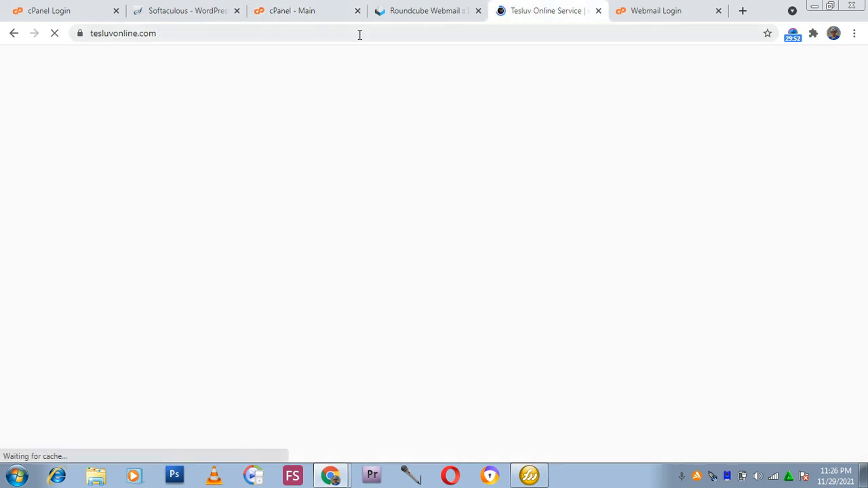
pyautogui.click(80, 34)
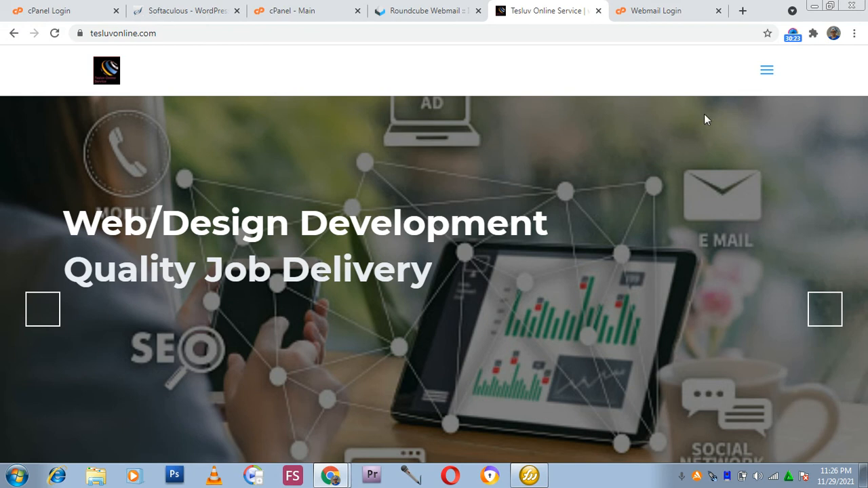
pyautogui.click(765, 80)
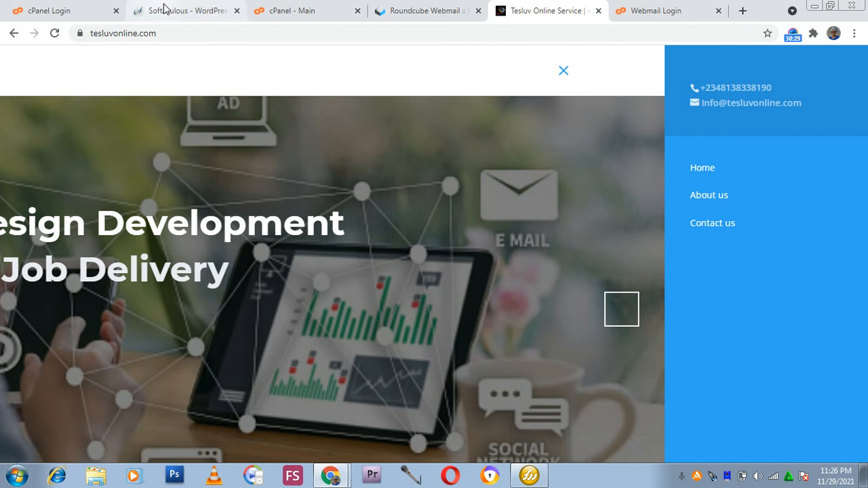
# Return to the cPanel home page and scroll through its tool sections.
pyautogui.click(164, 8)
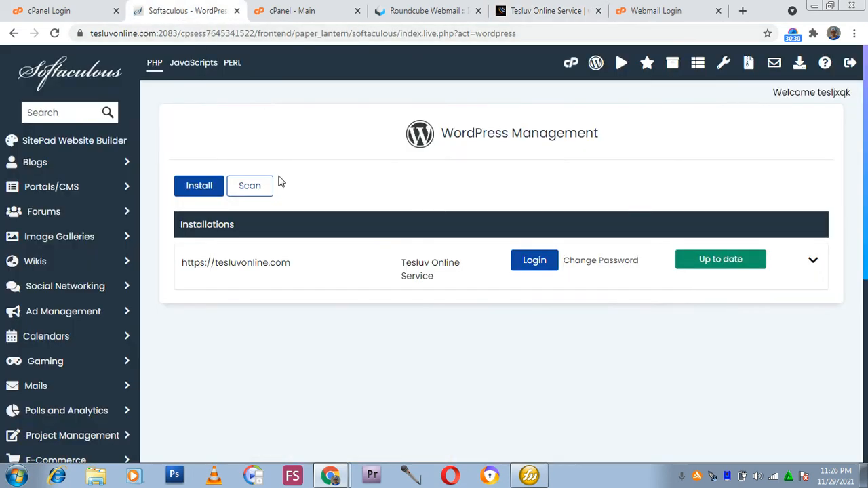
pyautogui.click(295, 12)
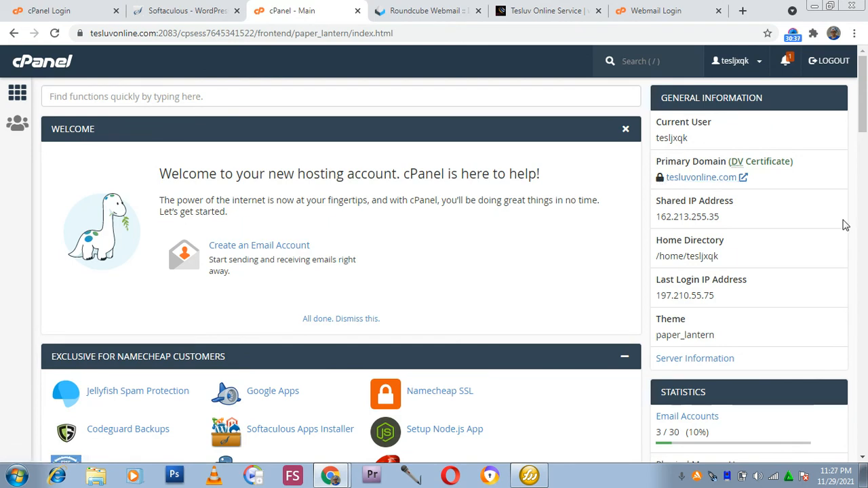
pyautogui.scroll(-2, 671, 217)
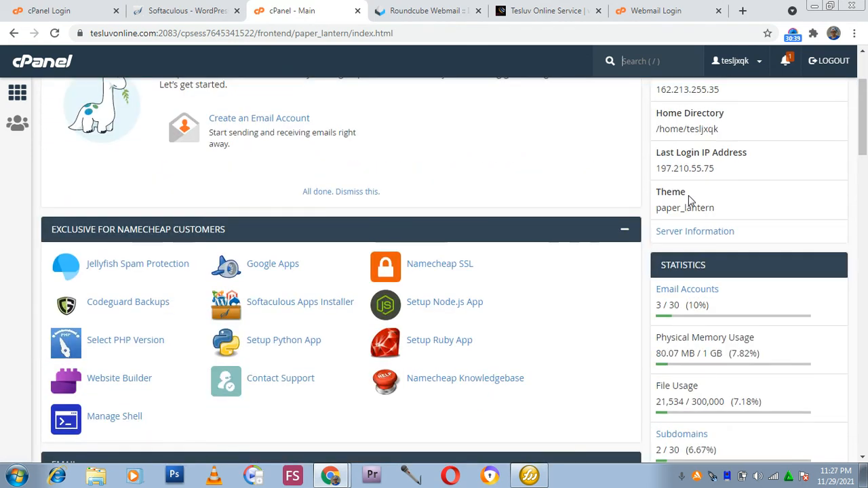
pyautogui.scroll(-4, 610, 224)
pyautogui.scroll(-3, 515, 211)
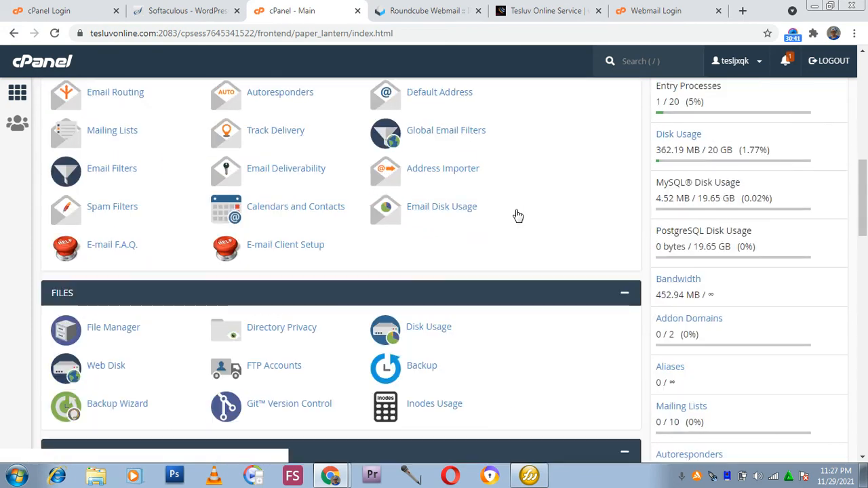
pyautogui.scroll(-5, 517, 214)
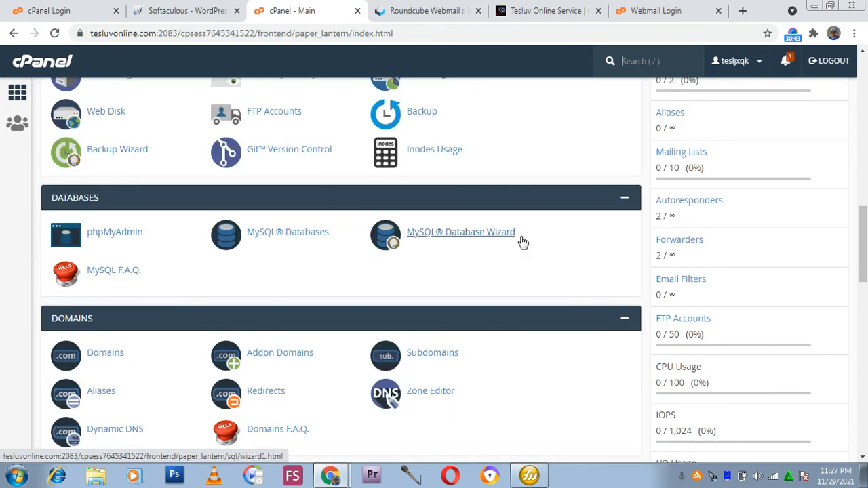
pyautogui.scroll(14, 519, 241)
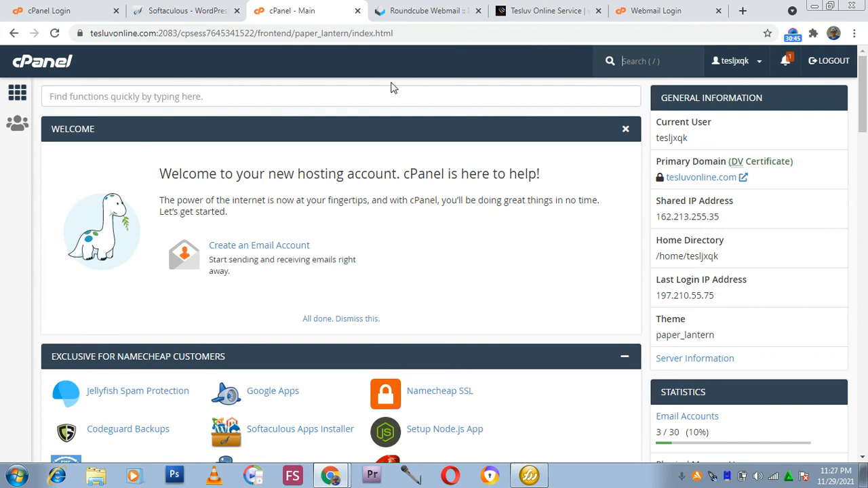
# Search the cPanel functions for ssl and open Namecheap SSL.
pyautogui.click(232, 97)
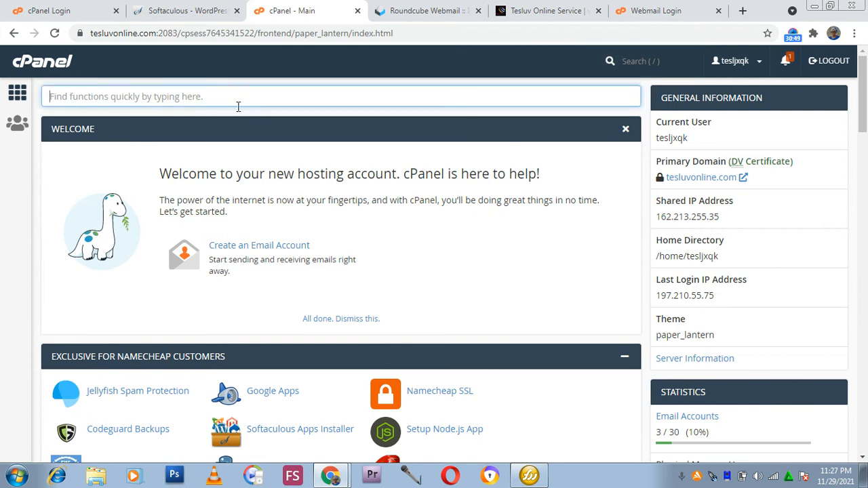
pyautogui.write('ssl e')
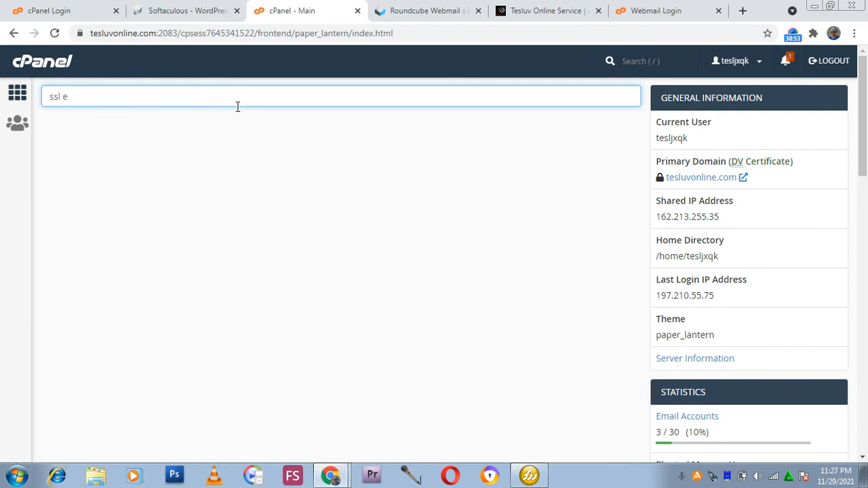
pyautogui.write('r')
pyautogui.press('BackSpace')
pyautogui.press('BackSpace')
pyautogui.press('BackSpace')
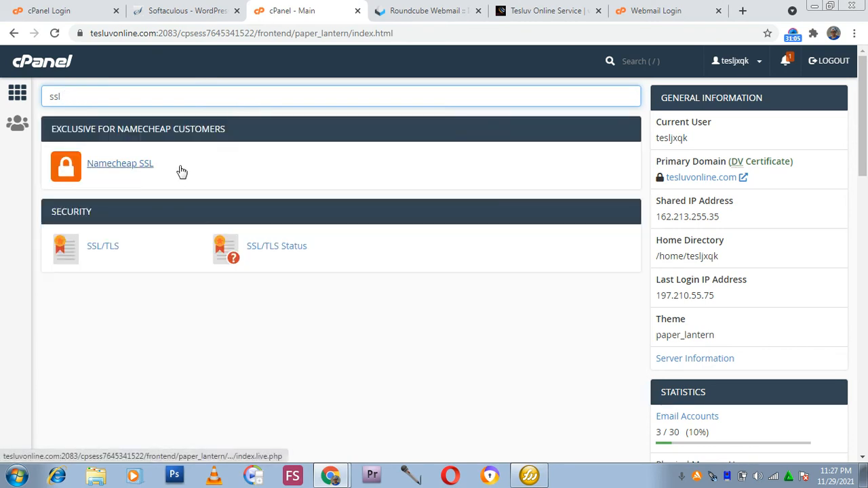
pyautogui.click(136, 167)
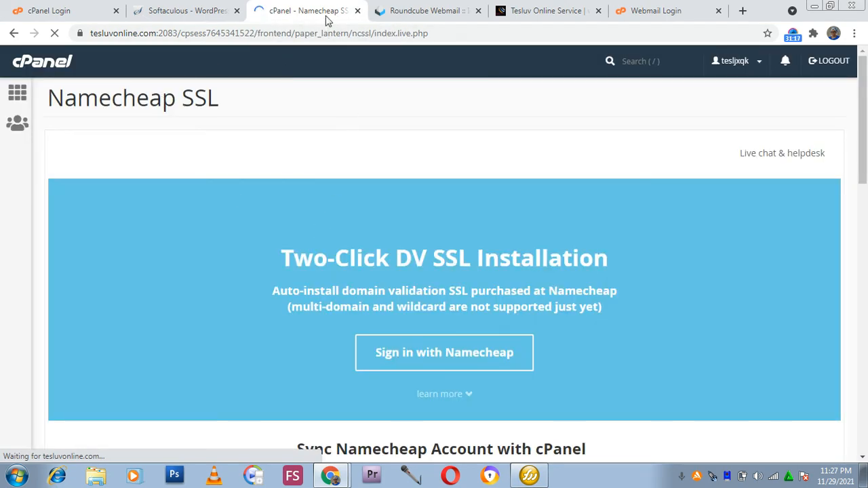
# Close the Namecheap SSL tab and go from Softaculous back to the cPanel home page.
pyautogui.click(357, 10)
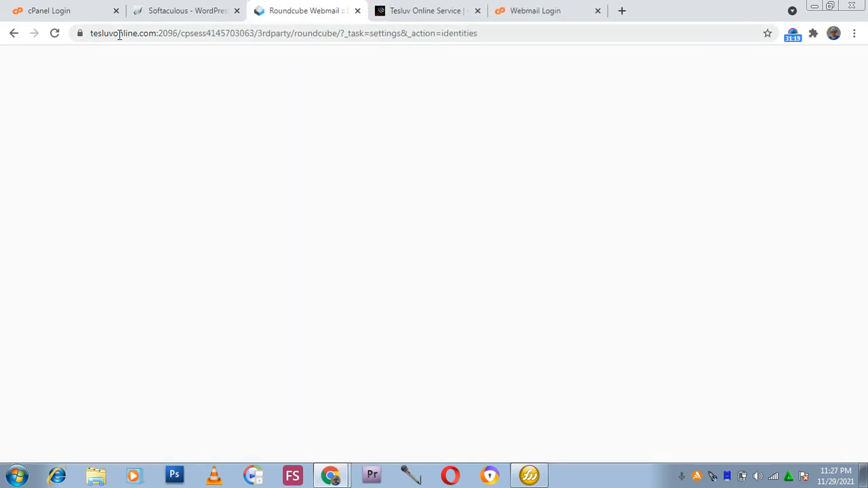
pyautogui.click(186, 10)
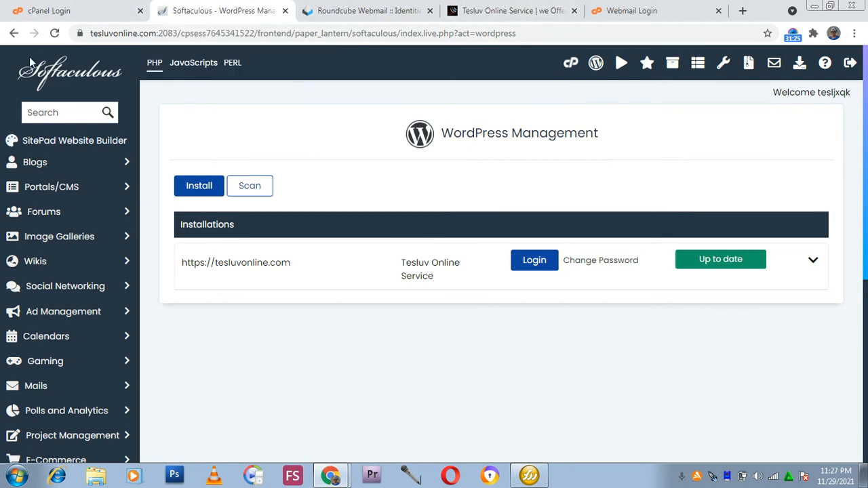
pyautogui.click(66, 80)
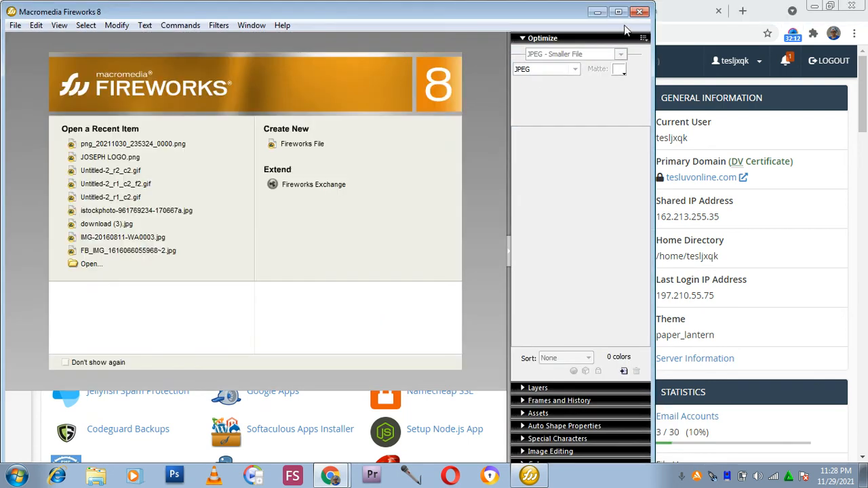
# Switch to Fireworks and create a new 1200 × 650 pixel document with a transparent canvas.
pyautogui.click(617, 12)
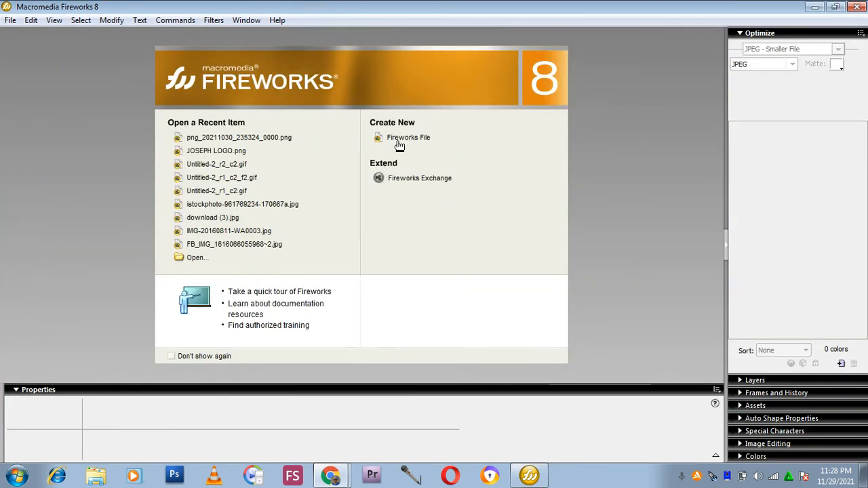
pyautogui.click(395, 140)
pyautogui.click(405, 176)
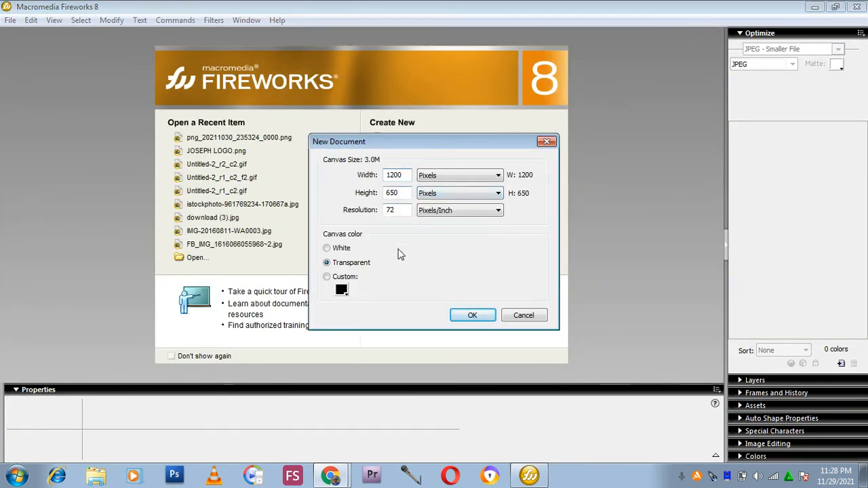
pyautogui.click(463, 319)
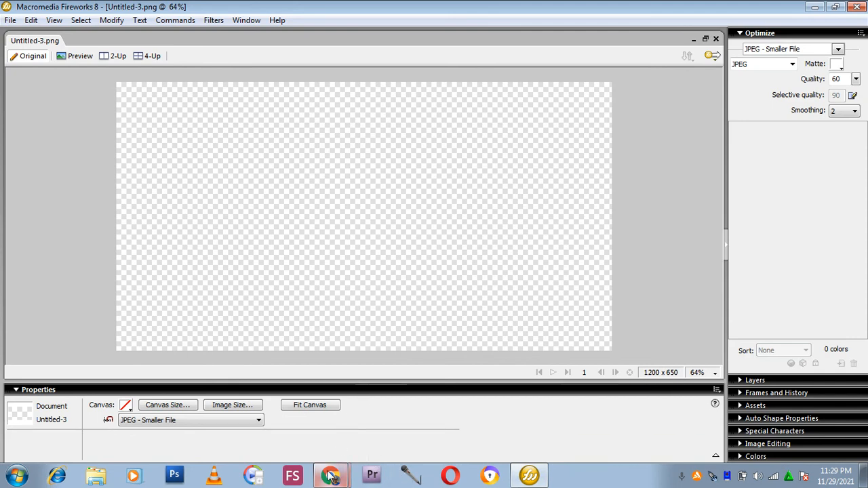
# Switch back to the browser and, in the Webmail Login tab, search Google for envato.
pyautogui.moveTo(329, 480)
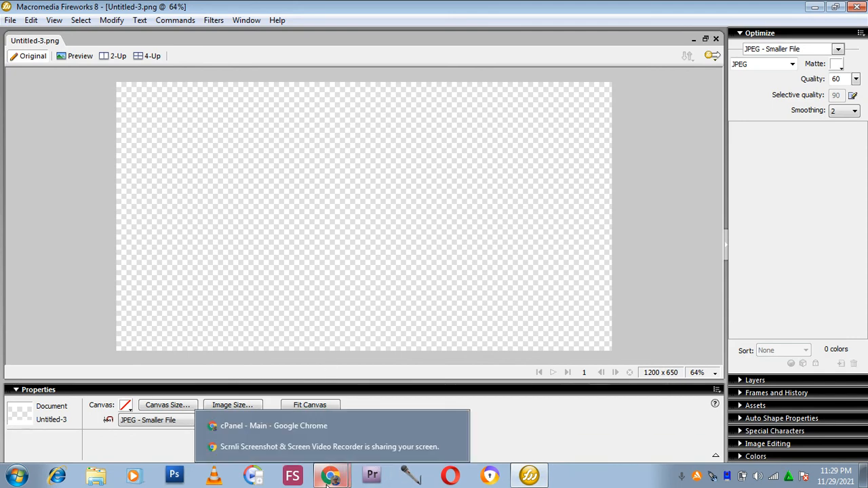
pyautogui.click(315, 428)
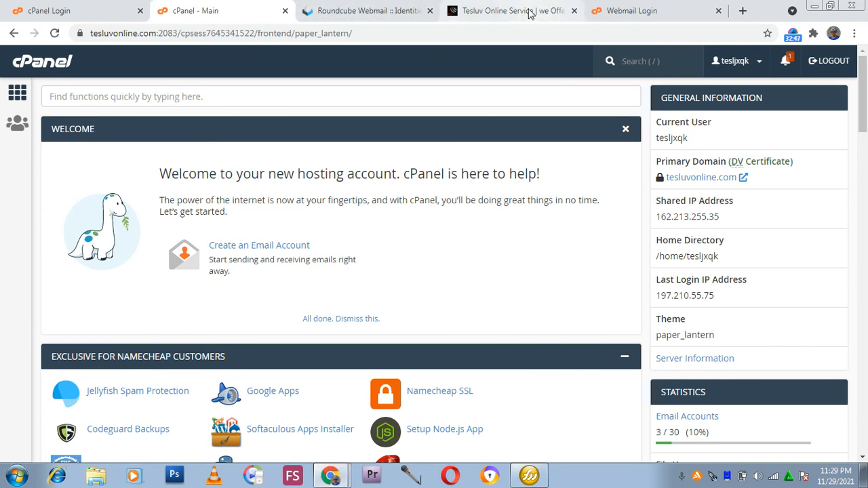
pyautogui.click(617, 6)
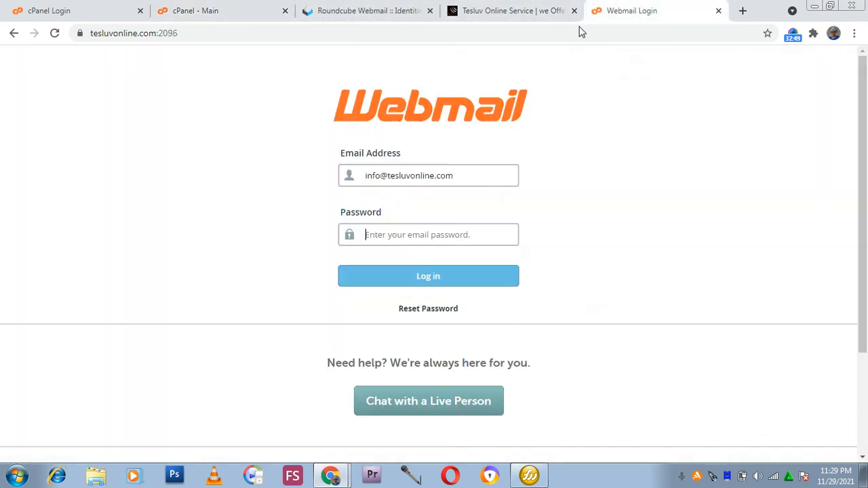
pyautogui.click(489, 28)
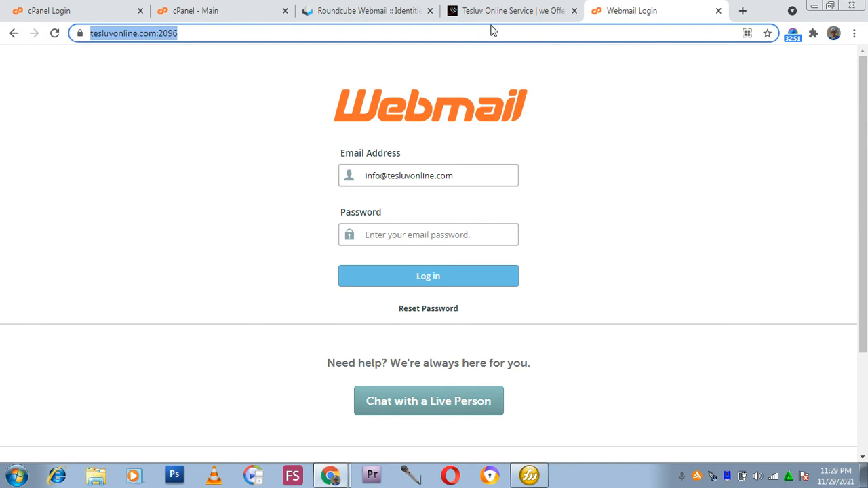
pyautogui.write('eva')
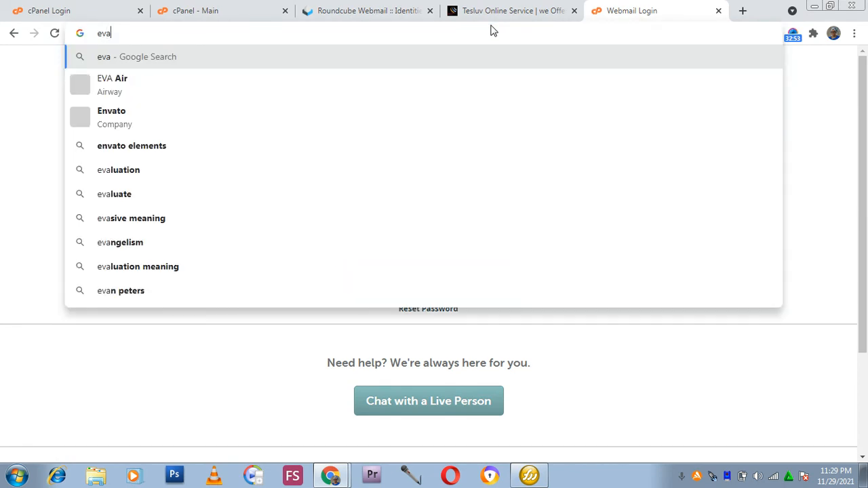
pyautogui.press('BackSpace')
pyautogui.press('BackSpace')
pyautogui.press('BackSpace')
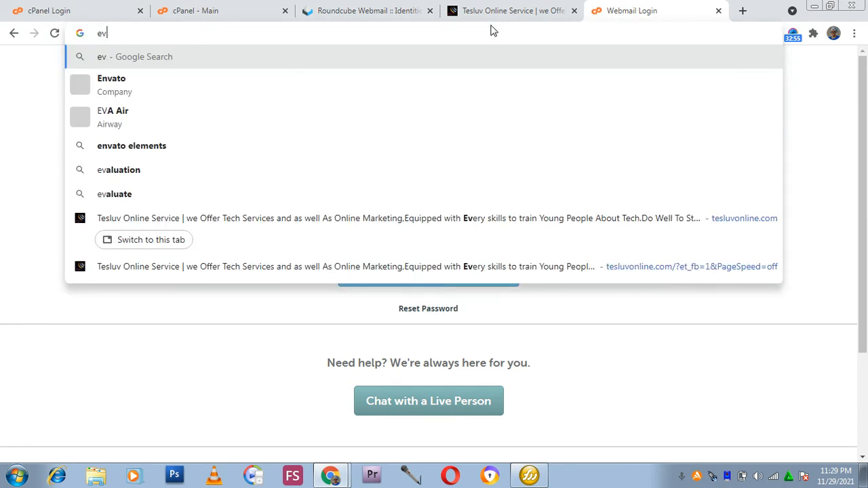
pyautogui.write('evat')
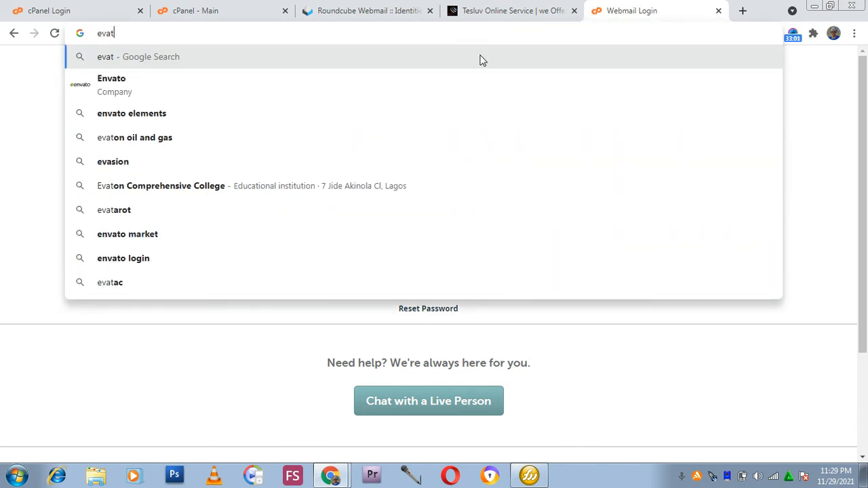
pyautogui.click(401, 86)
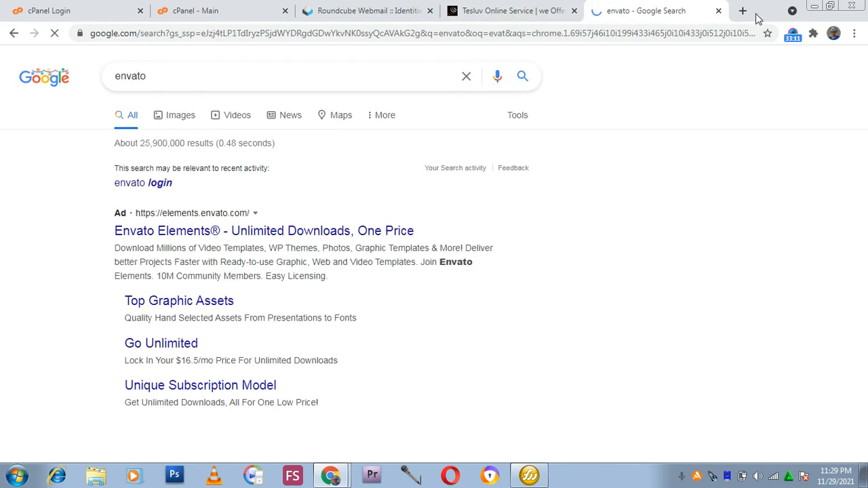
# Open the Envato Elements result in a new tab.
pyautogui.scroll(-1, 190, 237)
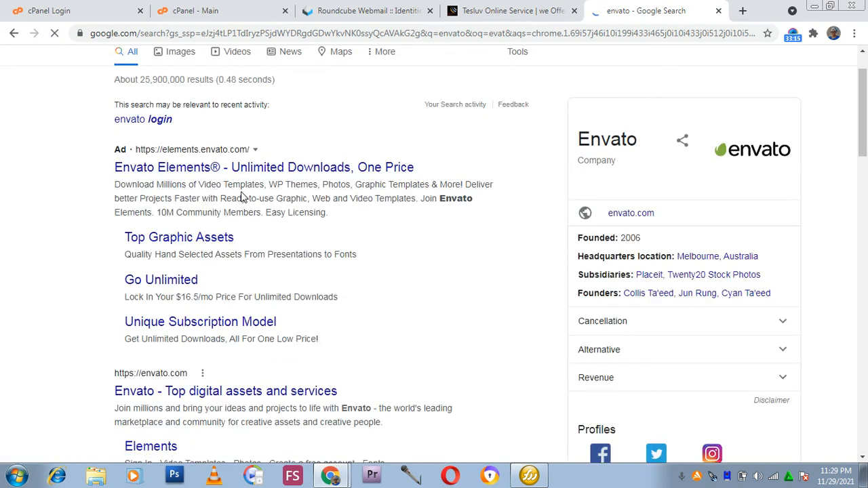
pyautogui.rightClick(251, 173)
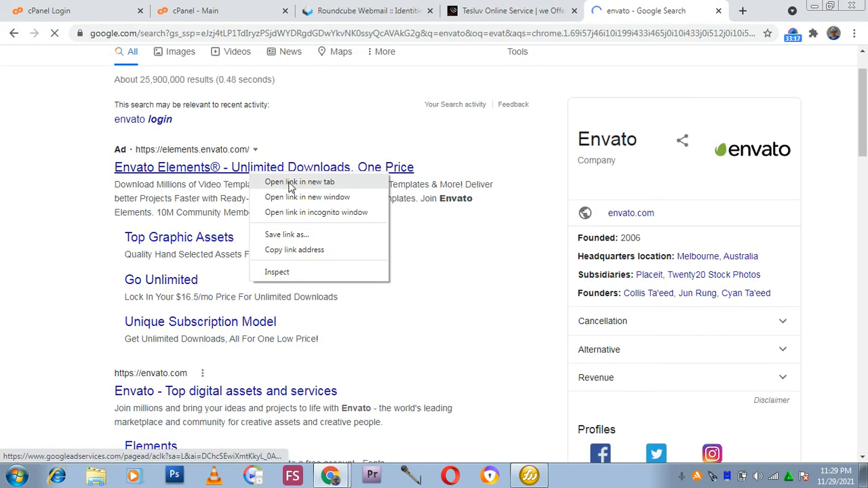
pyautogui.click(316, 180)
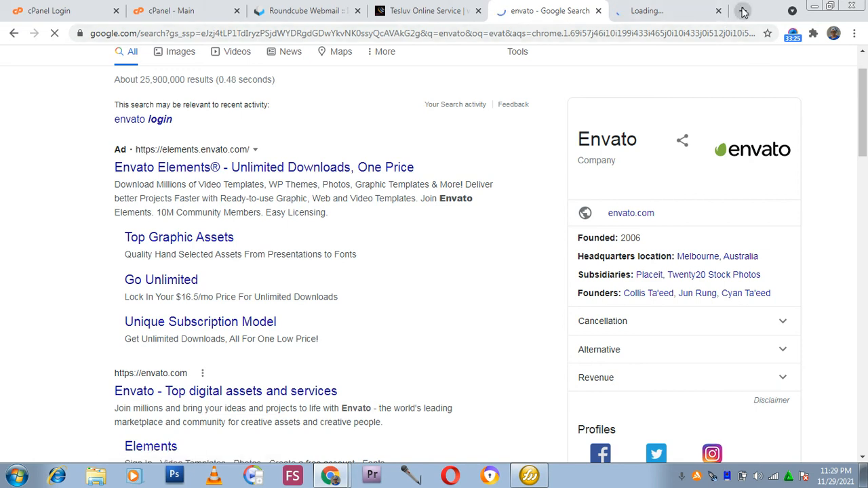
# Search Google for jojothemes in a new tab, then switch to the Envato Elements tab.
pyautogui.hotkey('ctrl', 't')
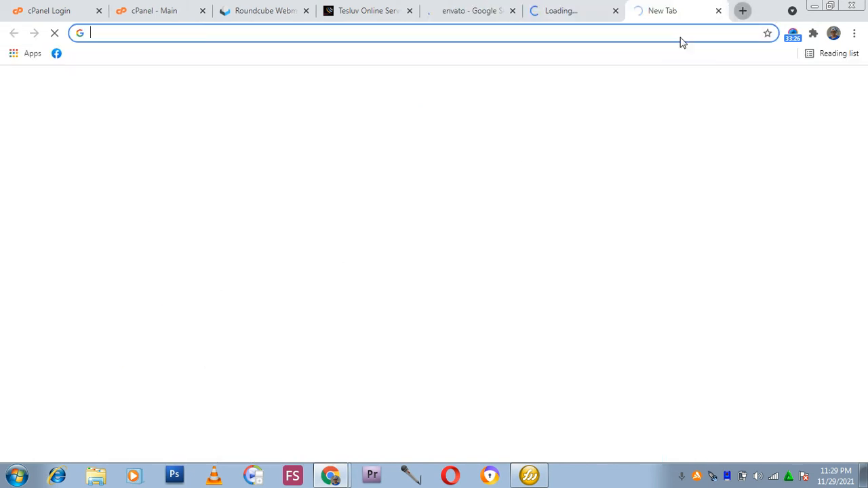
pyautogui.click(643, 38)
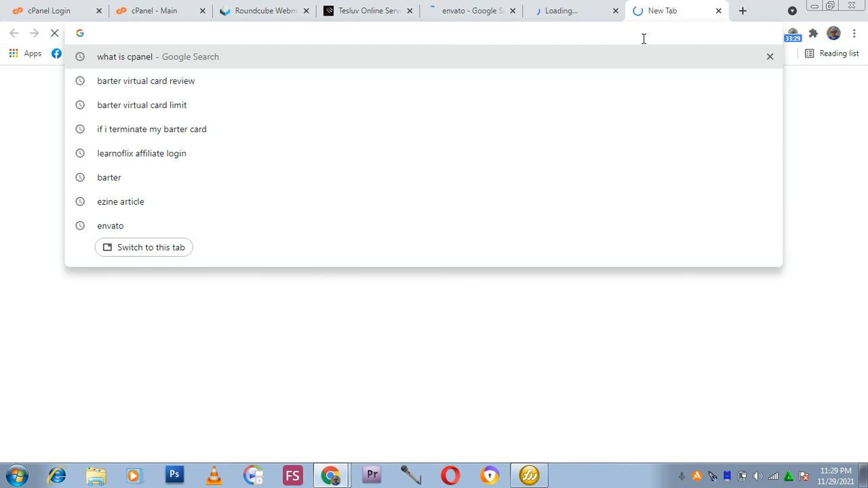
pyautogui.write('jouj')
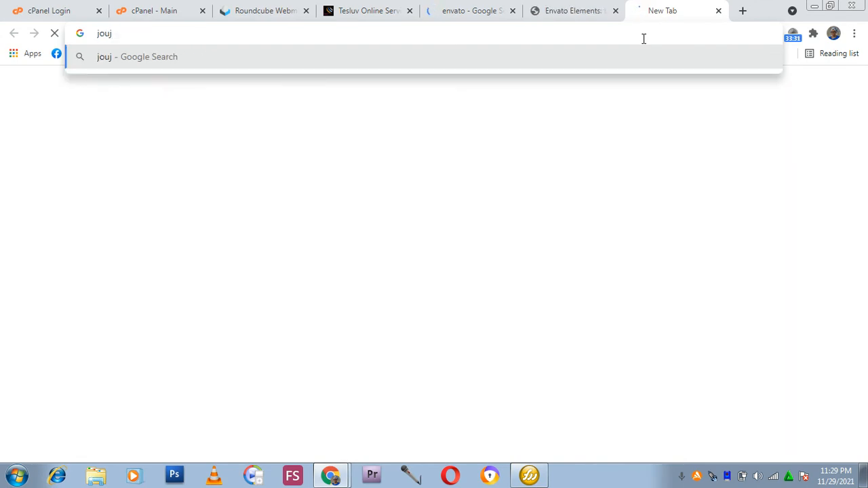
pyautogui.press('BackSpace')
pyautogui.press('BackSpace')
pyautogui.write('jothem')
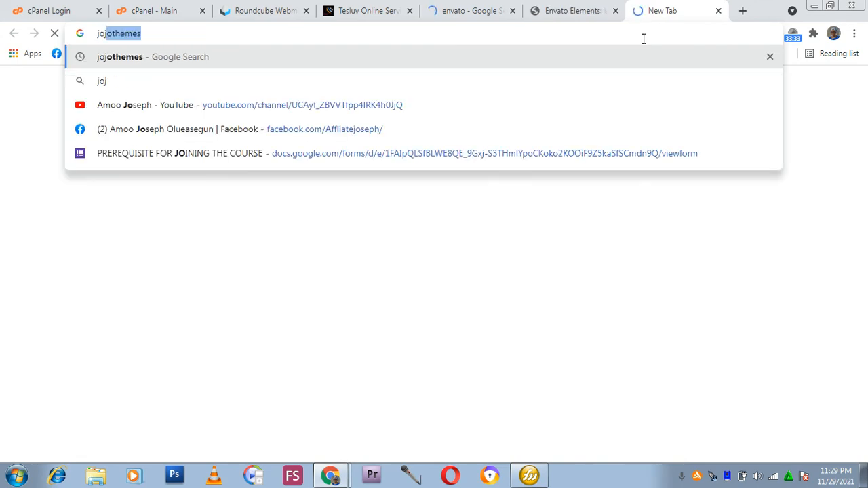
pyautogui.write('es')
pyautogui.press('Return')
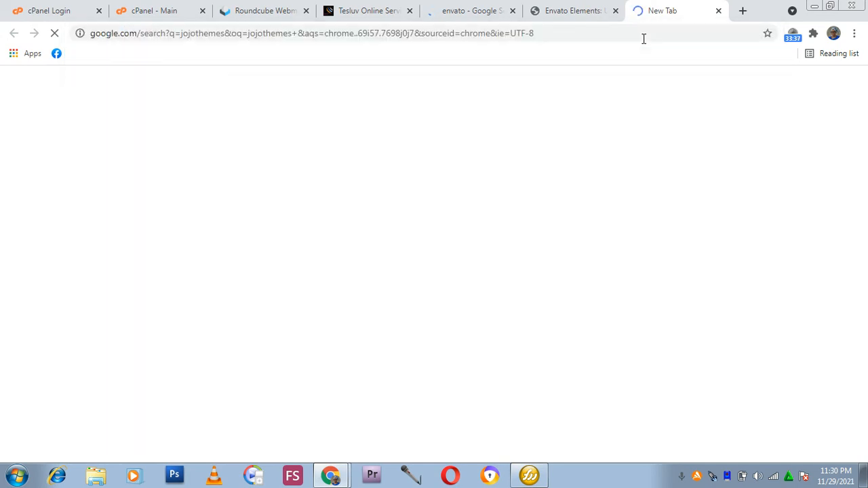
pyautogui.click(599, 19)
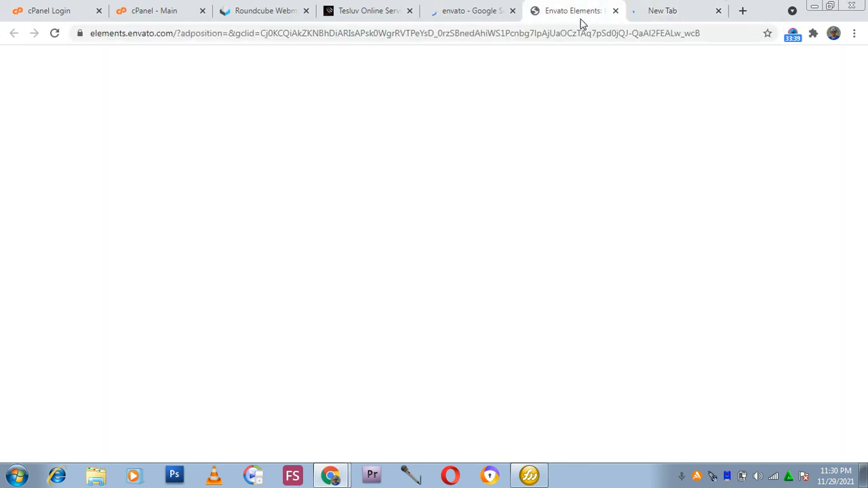
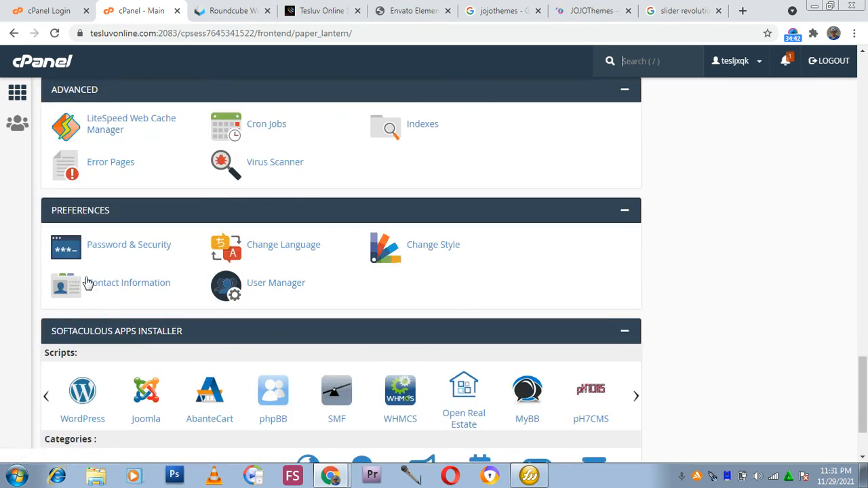
# Open the User Manager from the cPanel home page and review the list of subaccounts.
pyautogui.moveTo(133, 248); pyautogui.dragTo(23, 244)
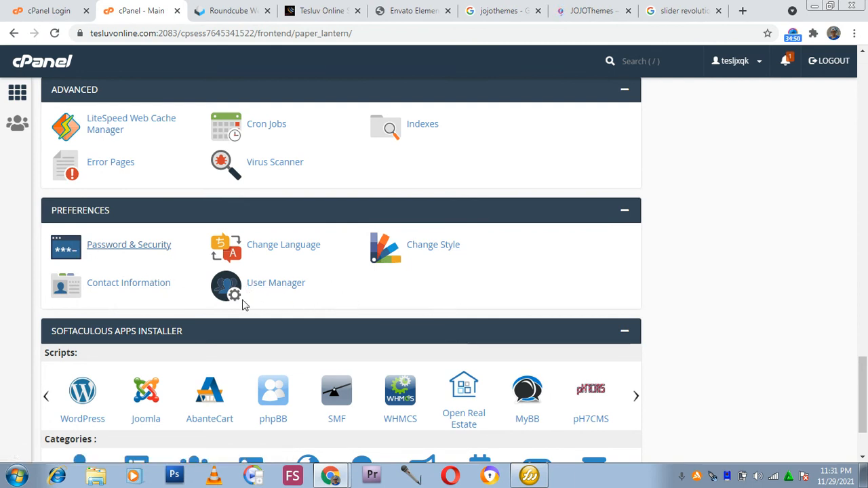
pyautogui.click(286, 288)
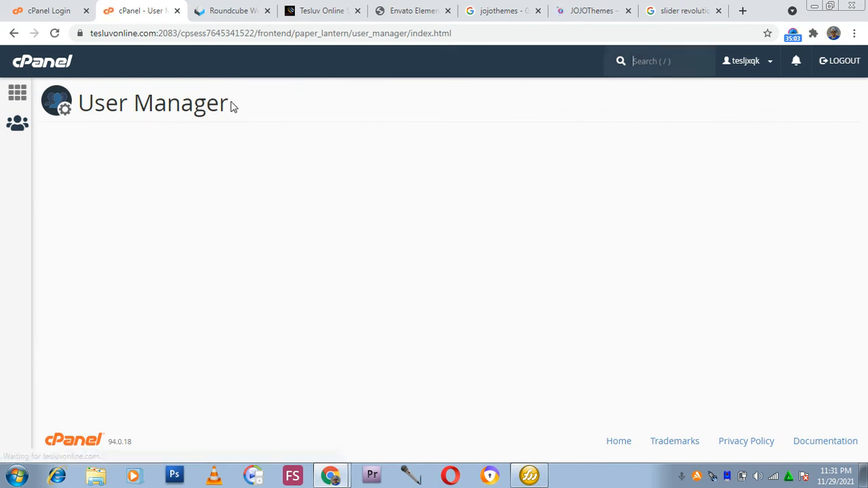
pyautogui.tripleClick(120, 105)
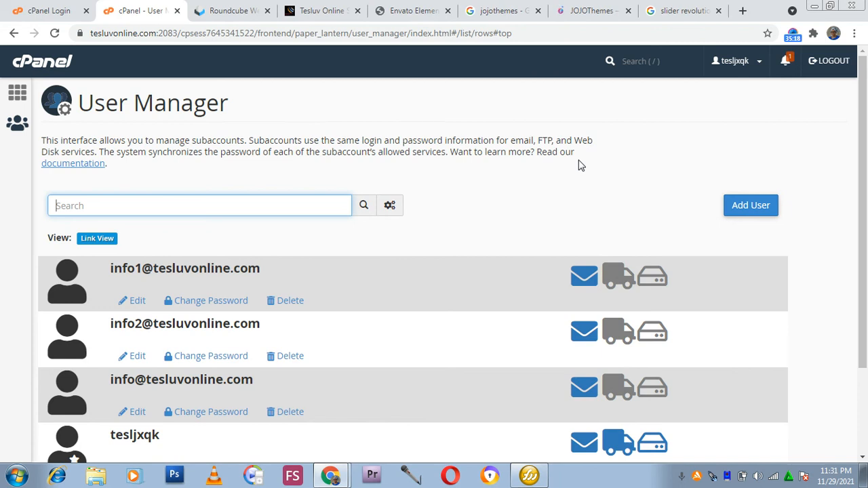
pyautogui.scroll(-1, 127, 276)
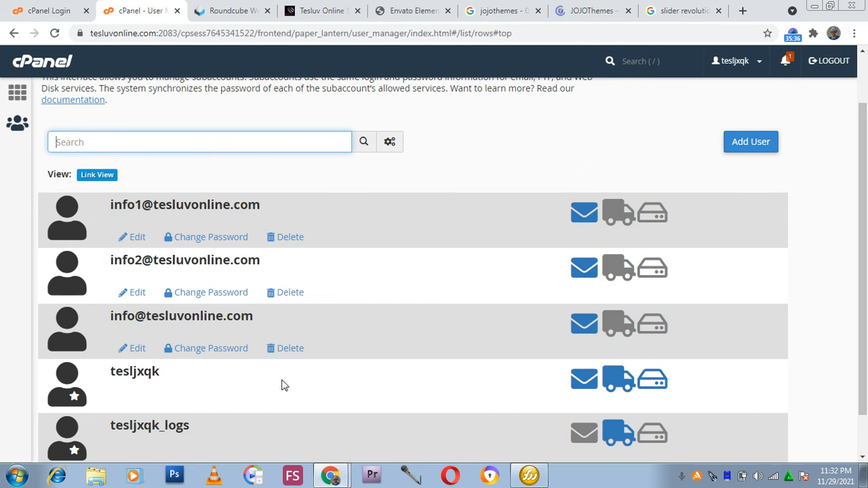
pyautogui.scroll(1, 341, 384)
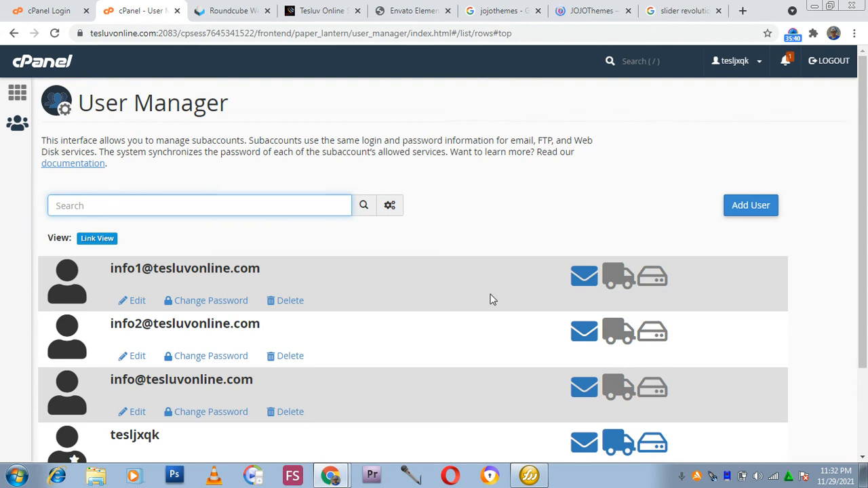
# Switch to the JOJOThemes tab and scroll through its homepage listings.
pyautogui.click(605, 11)
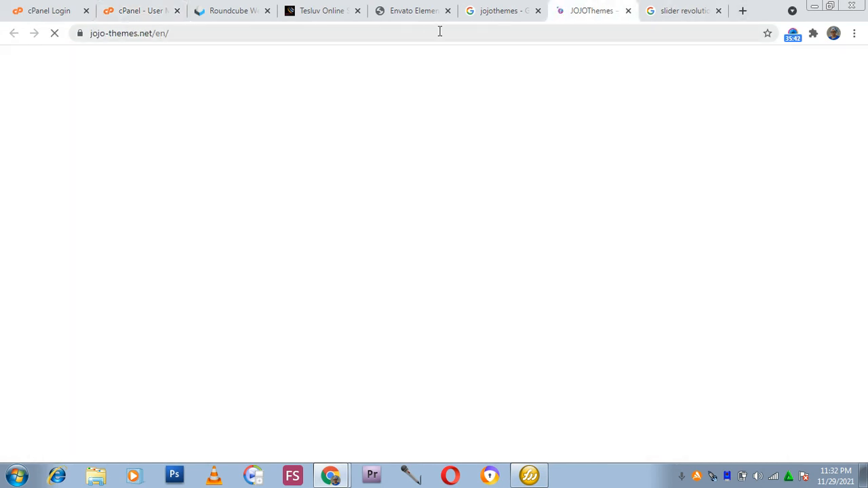
pyautogui.scroll(-4, 410, 212)
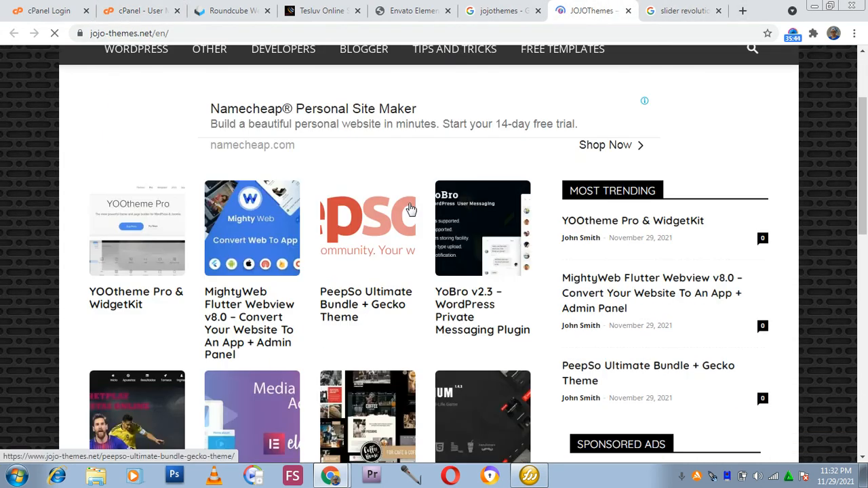
pyautogui.scroll(4, 416, 213)
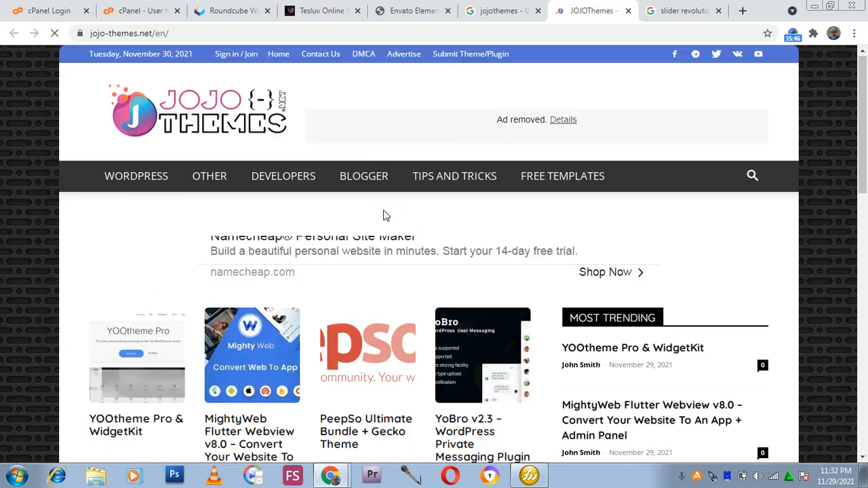
pyautogui.scroll(-3, 381, 212)
pyautogui.scroll(-3, 364, 238)
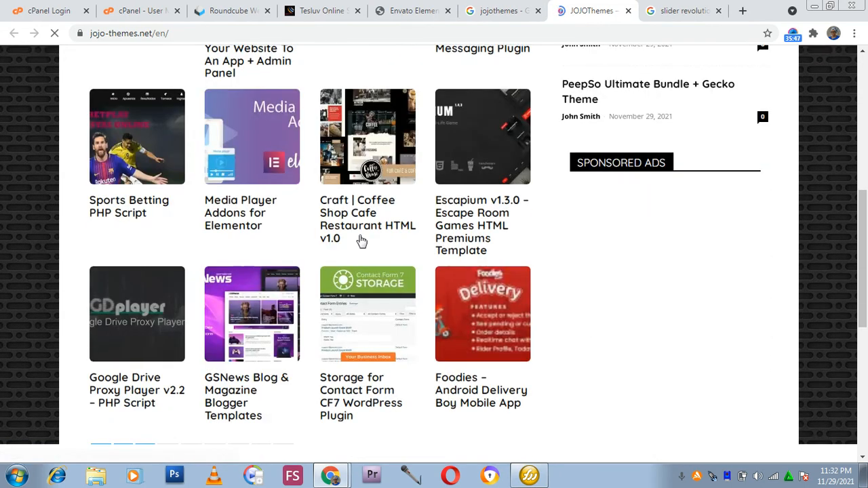
pyautogui.scroll(4, 361, 240)
# Close the JOJOThemes site tab and the jojothemes Google search tab.
pyautogui.click(440, 12)
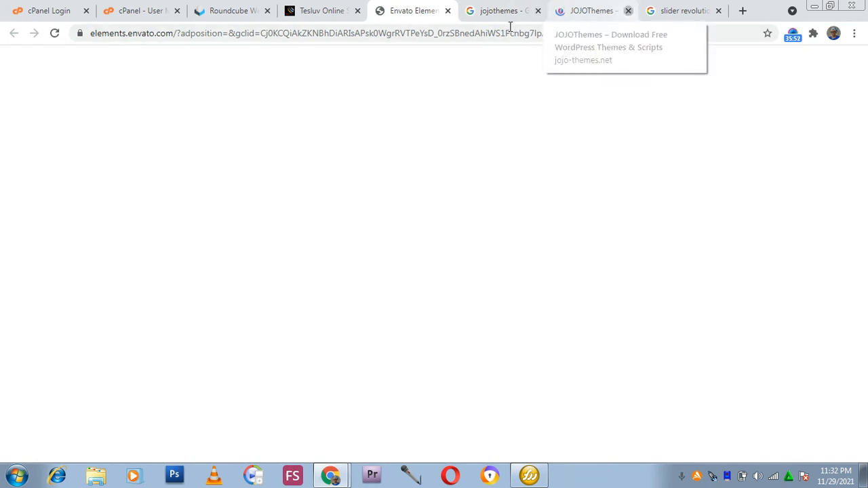
pyautogui.click(627, 11)
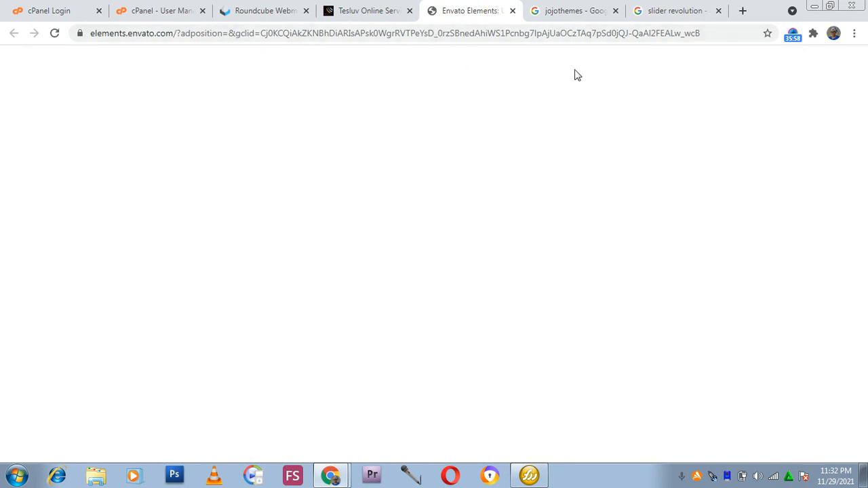
pyautogui.click(581, 12)
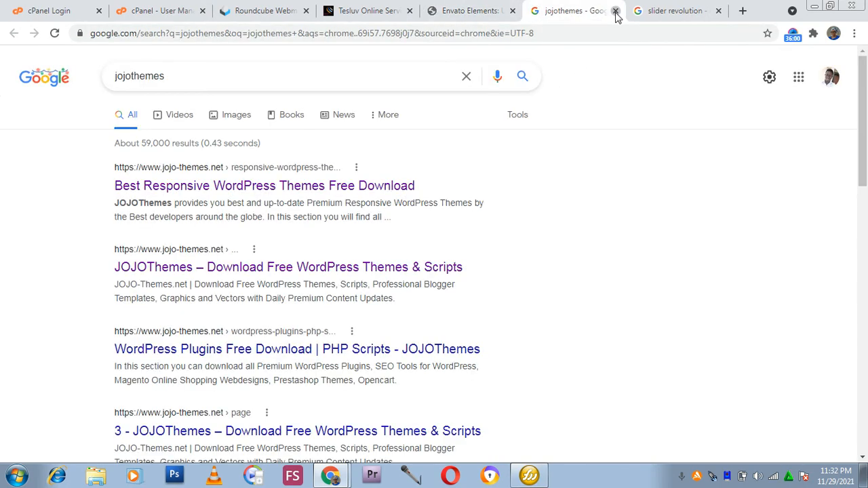
pyautogui.click(615, 11)
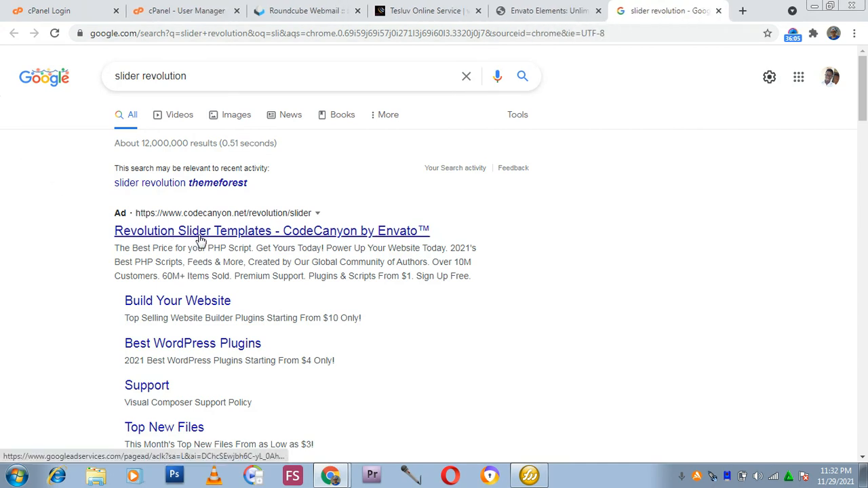
# Open the Slider Revolution official site result from the slider revolution search in a new tab.
pyautogui.scroll(-4, 196, 240)
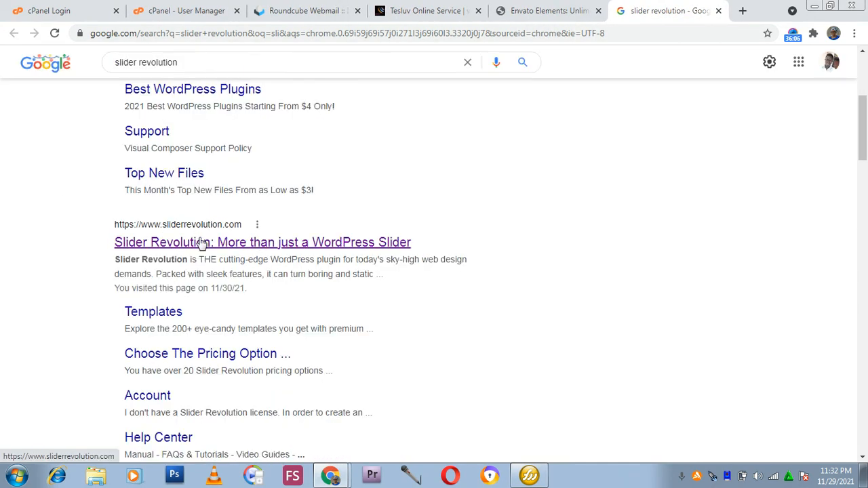
pyautogui.rightClick(204, 244)
pyautogui.click(284, 250)
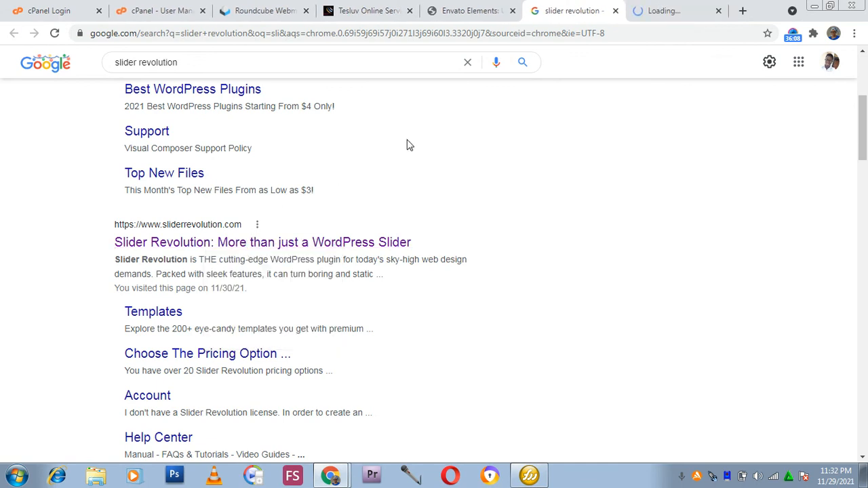
# Switch back to the cPanel User Manager tab and look over the subaccounts again.
pyautogui.click(455, 11)
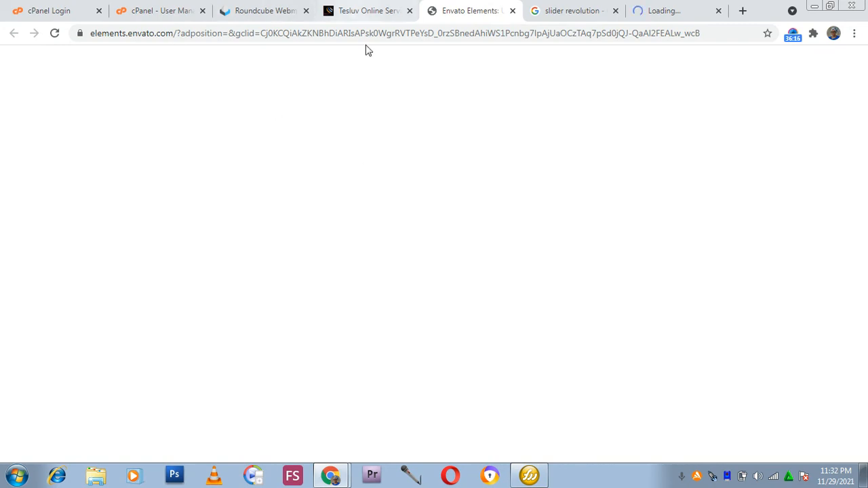
pyautogui.click(638, 8)
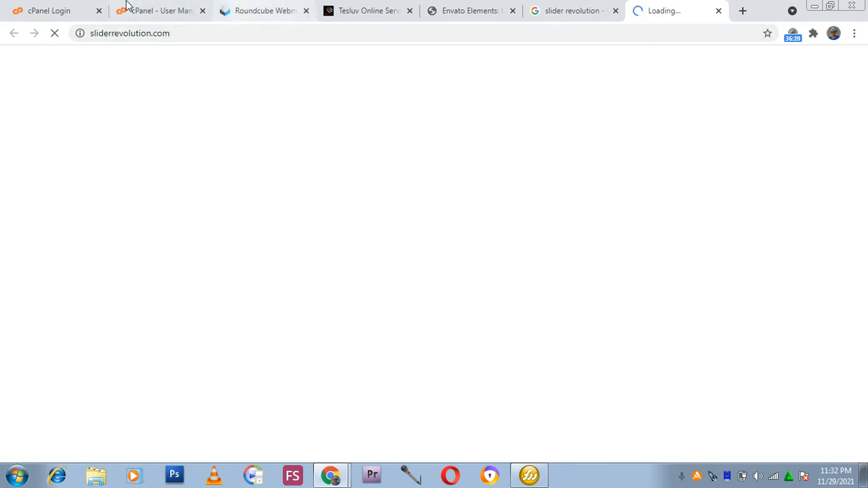
pyautogui.click(166, 15)
pyautogui.scroll(-2, 165, 192)
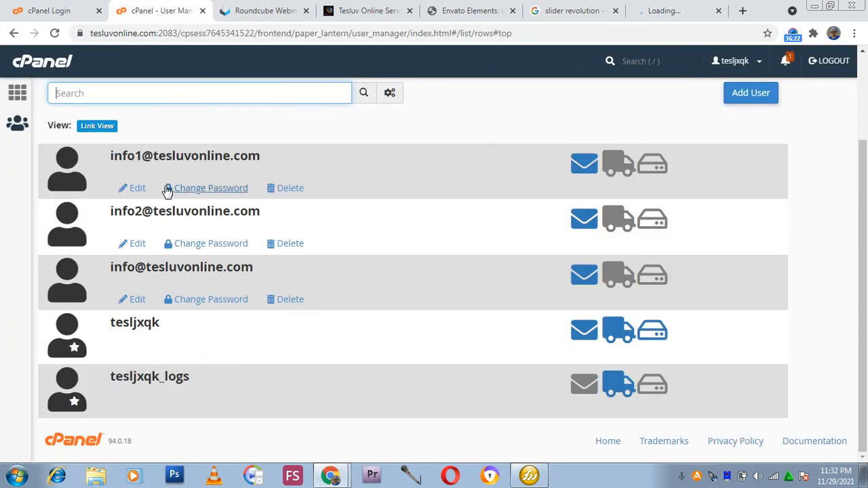
pyautogui.scroll(2, 159, 226)
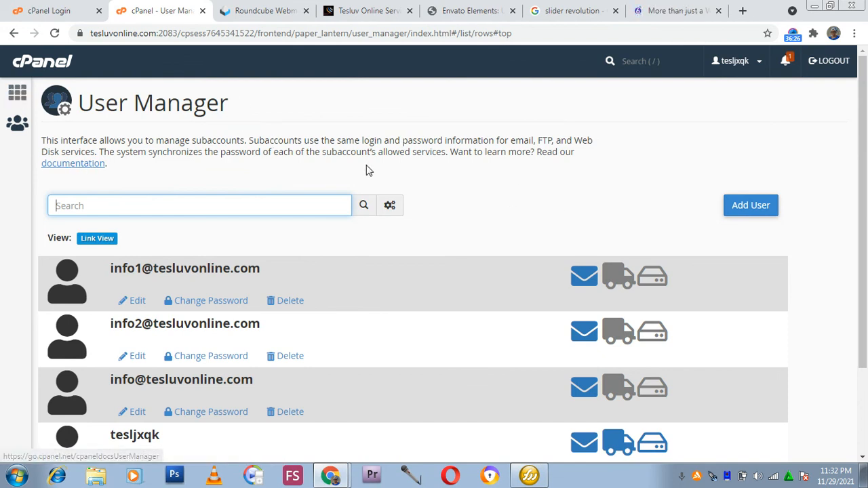
pyautogui.scroll(-2, 176, 206)
pyautogui.scroll(2, 170, 208)
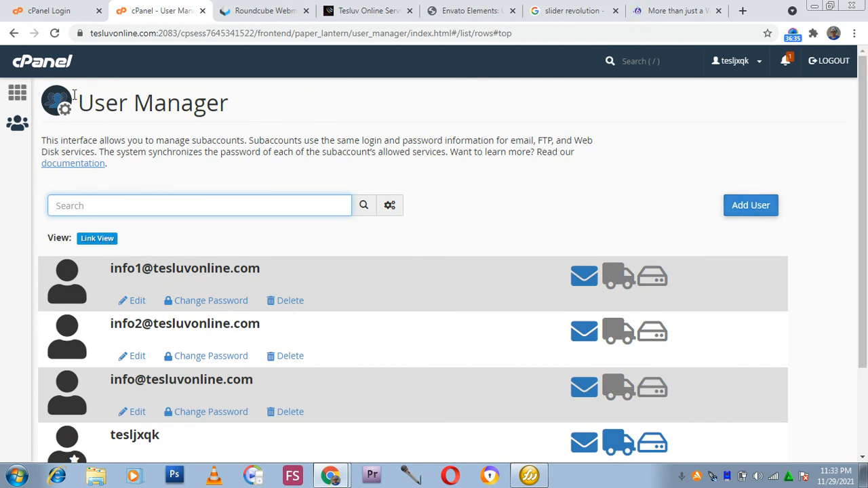
# Return to the cPanel home page and browse through its Namecheap and Email sections.
pyautogui.click(18, 93)
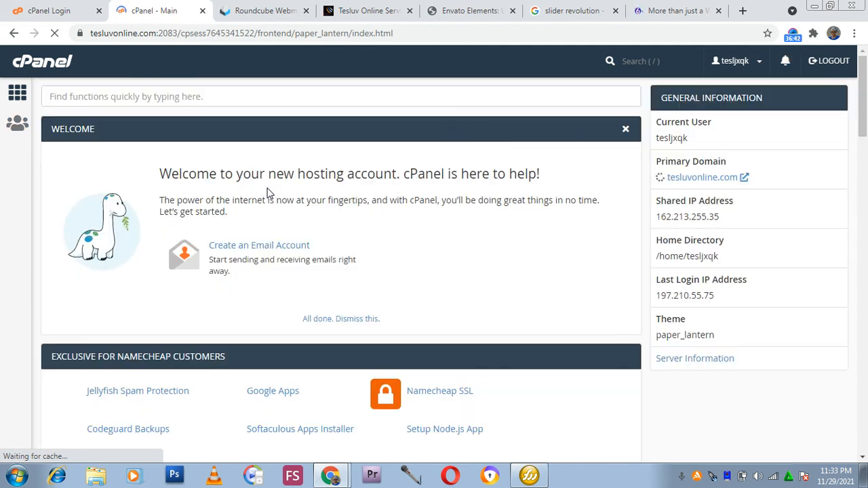
pyautogui.scroll(-4, 269, 194)
pyautogui.scroll(3, 284, 202)
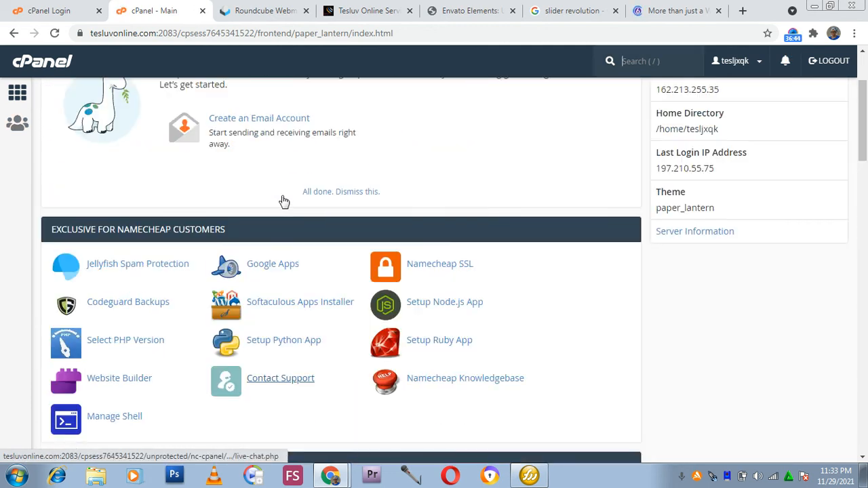
pyautogui.scroll(-2, 271, 203)
pyautogui.scroll(-2, 267, 207)
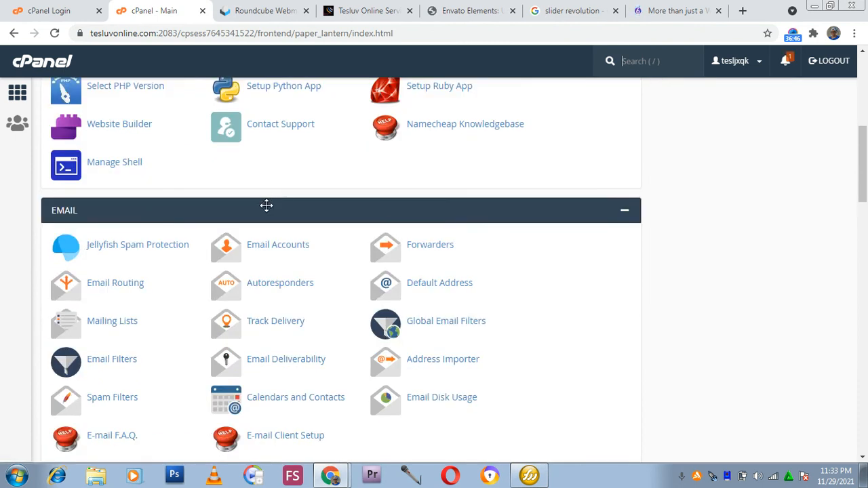
pyautogui.scroll(3, 267, 211)
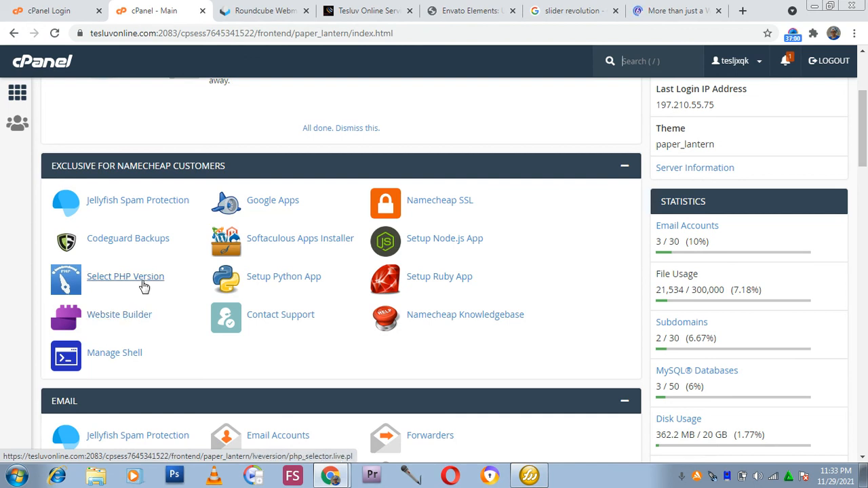
pyautogui.scroll(-3, 141, 285)
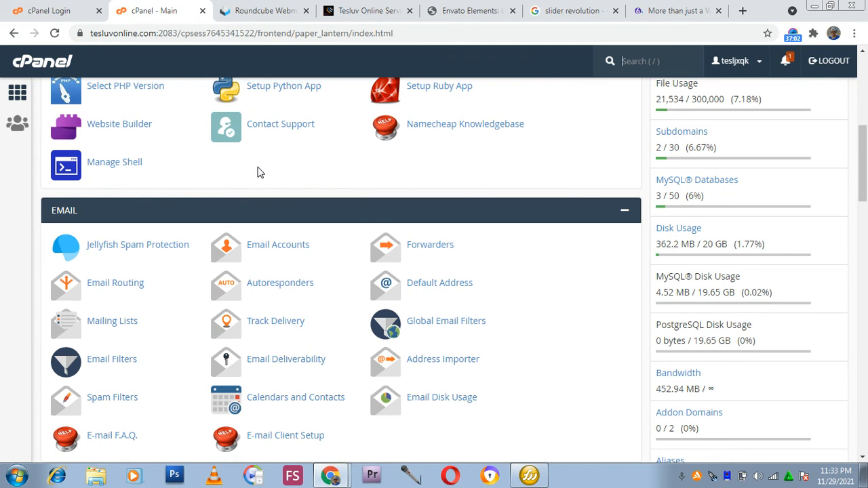
pyautogui.press('/')
pyautogui.scroll(2, 468, 163)
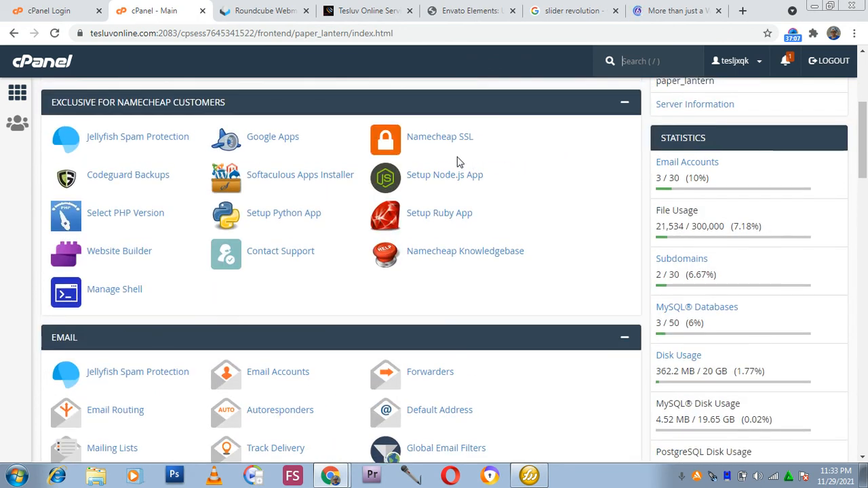
# Switch to the Tesluv Online Service site tab and view its homepage slider.
pyautogui.click(372, 11)
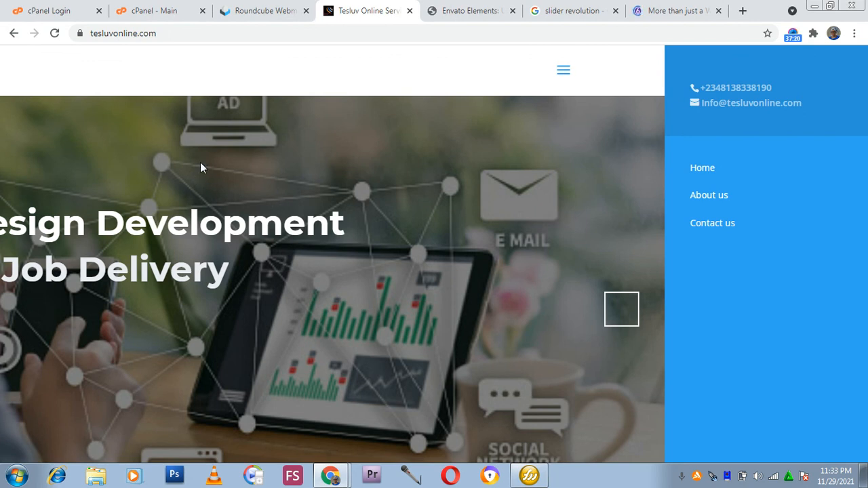
pyautogui.click(207, 180)
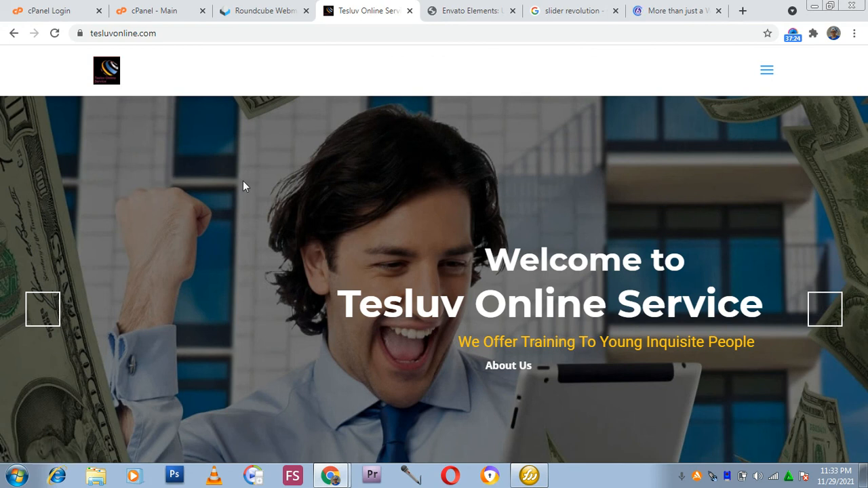
# Switch to the Slider Revolution tab and open its Templates page to browse the template gallery.
pyautogui.click(673, 10)
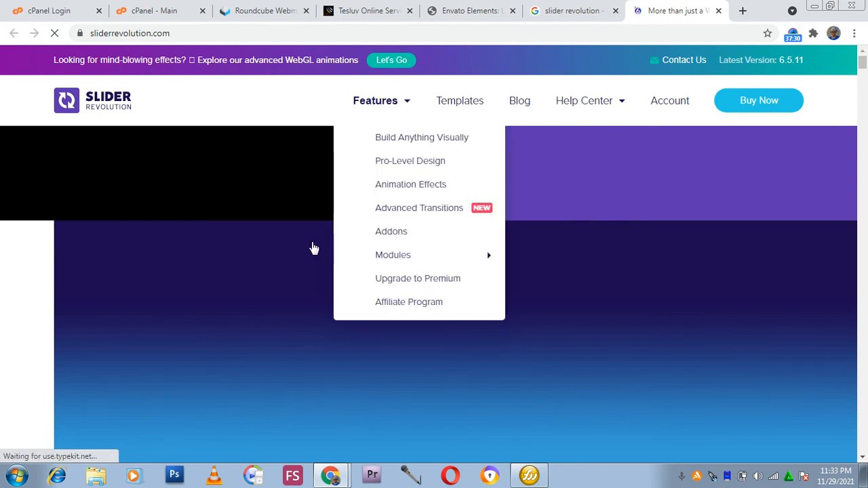
pyautogui.scroll(-6, 549, 252)
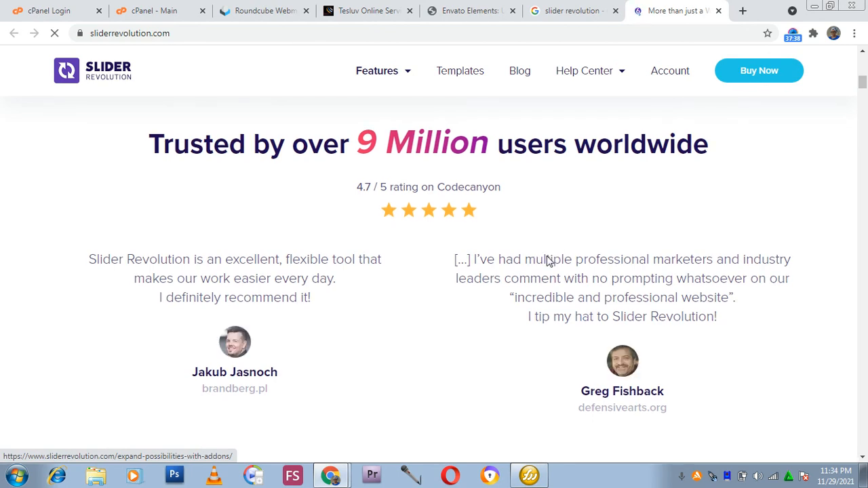
pyautogui.scroll(8, 549, 261)
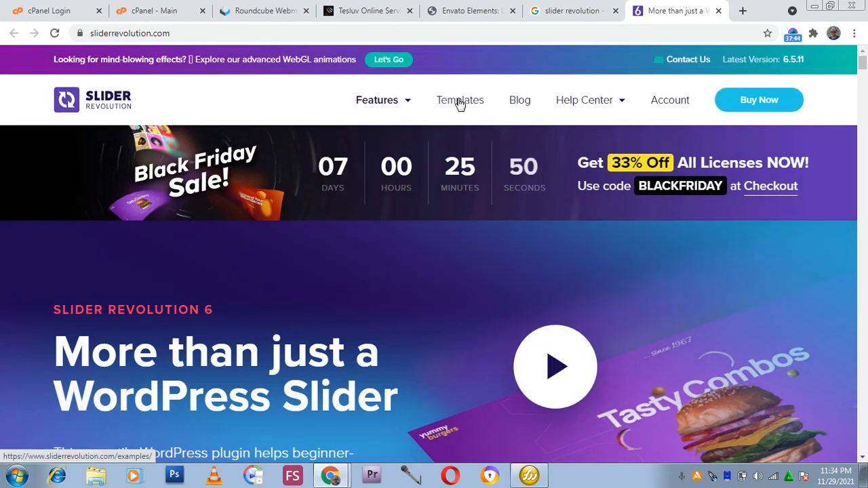
pyautogui.click(523, 108)
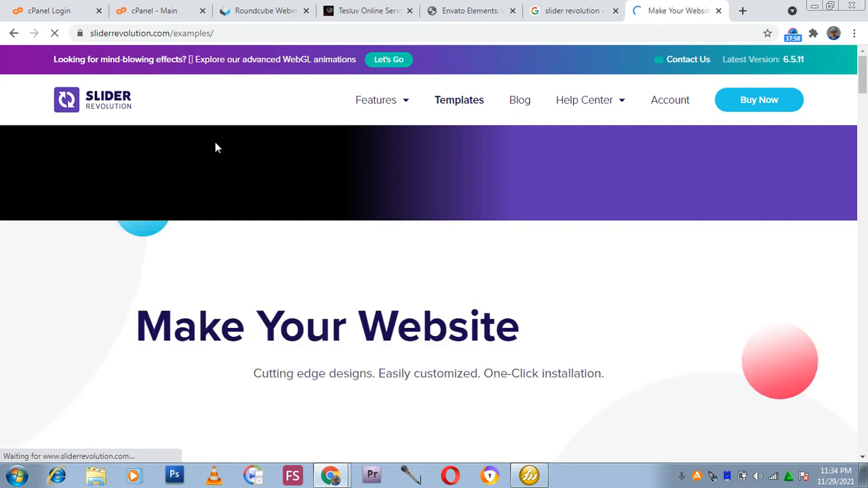
pyautogui.scroll(-5, 267, 271)
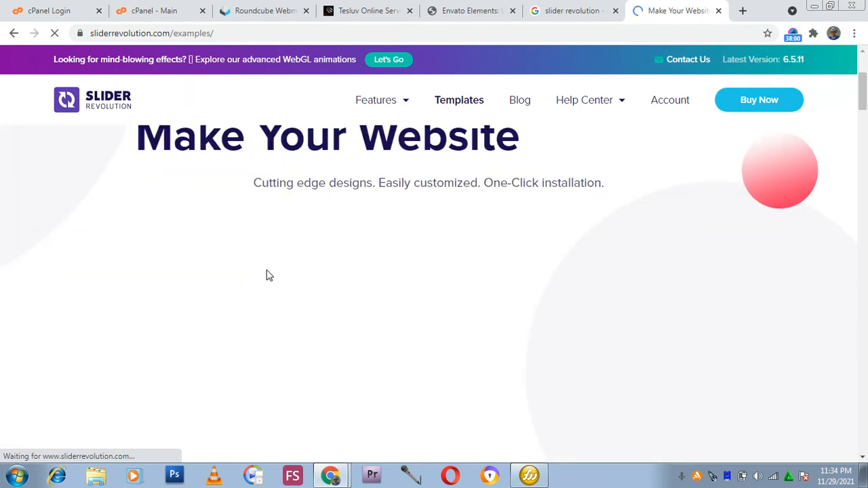
pyautogui.scroll(5, 266, 281)
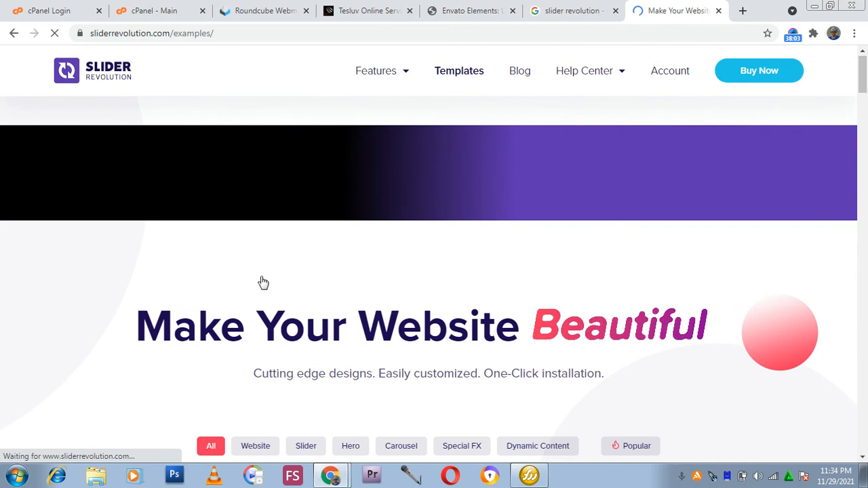
pyautogui.scroll(-5, 264, 282)
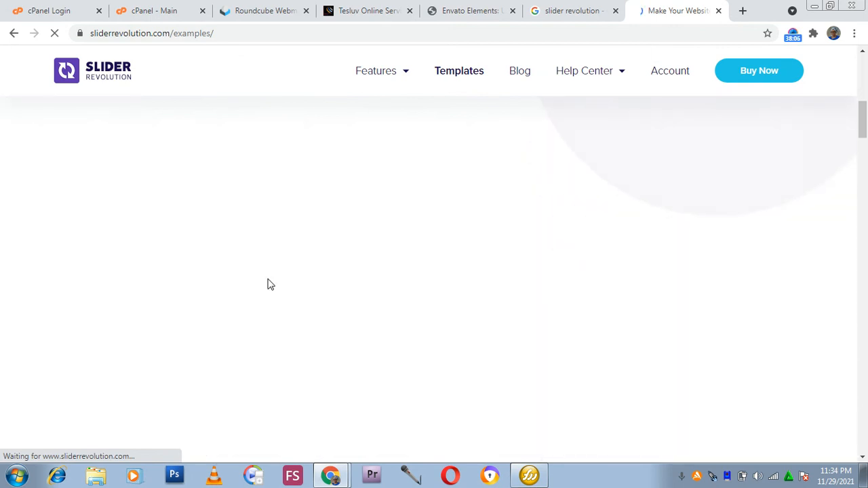
pyautogui.scroll(3, 268, 285)
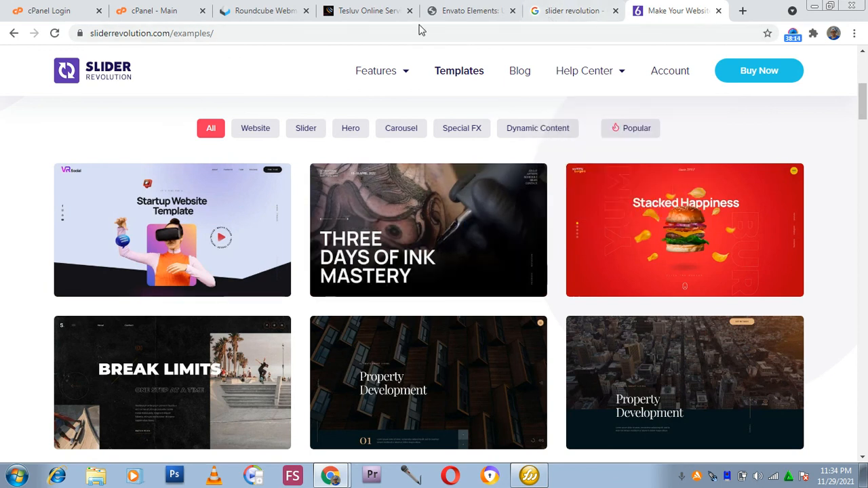
# Switch to the Tesluv Online Service site tab and open then close its navigation menu.
pyautogui.click(366, 11)
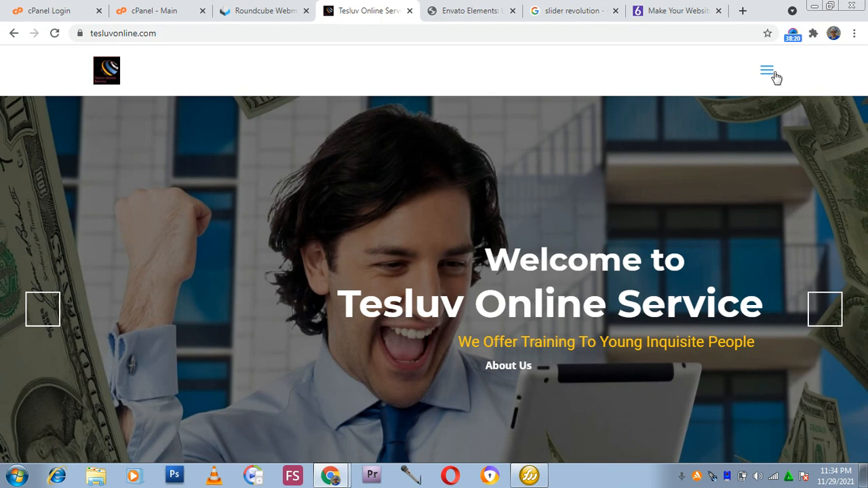
pyautogui.click(770, 77)
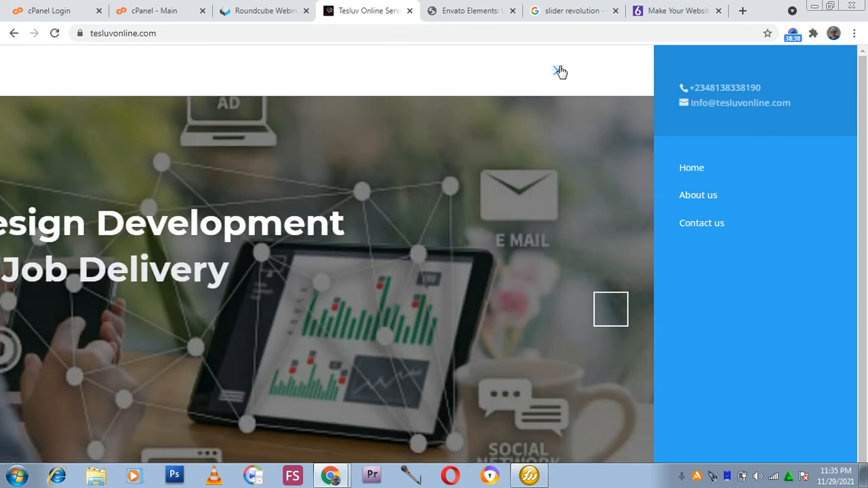
pyautogui.click(558, 72)
# Return to the Slider Revolution templates and open the Tattoo Event Website Template in a new tab.
pyautogui.click(671, 16)
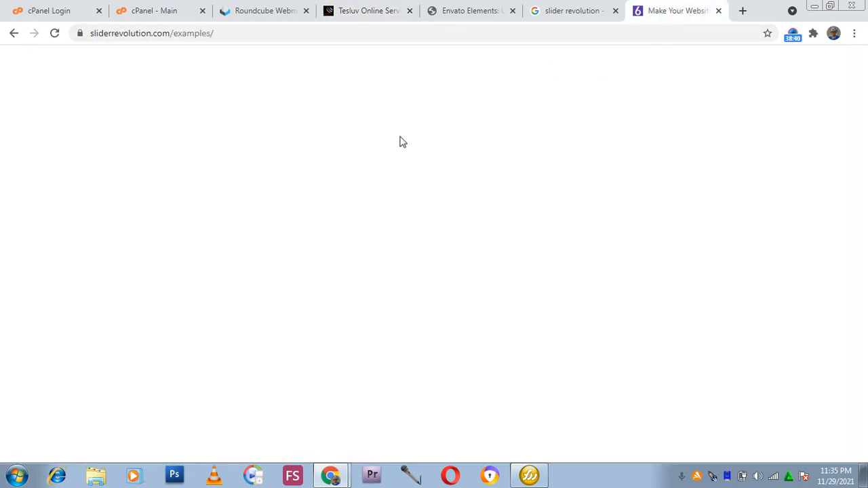
pyautogui.scroll(-3, 227, 192)
pyautogui.scroll(2, 228, 192)
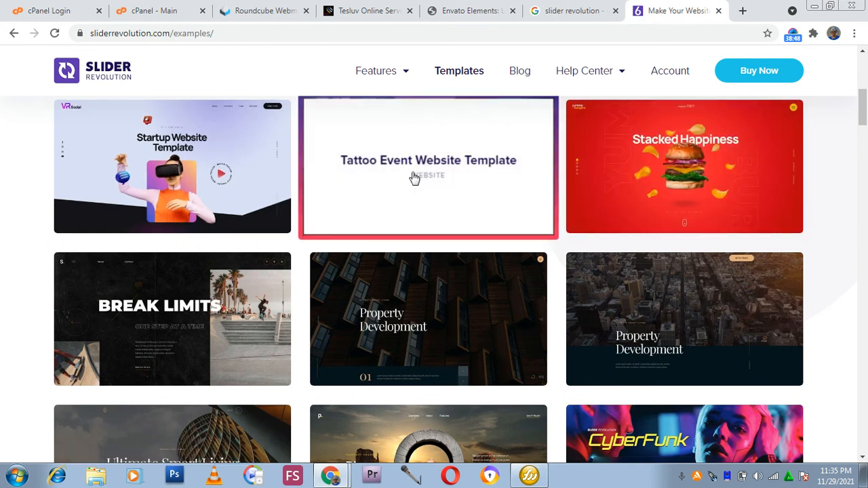
pyautogui.rightClick(413, 175)
pyautogui.click(395, 150)
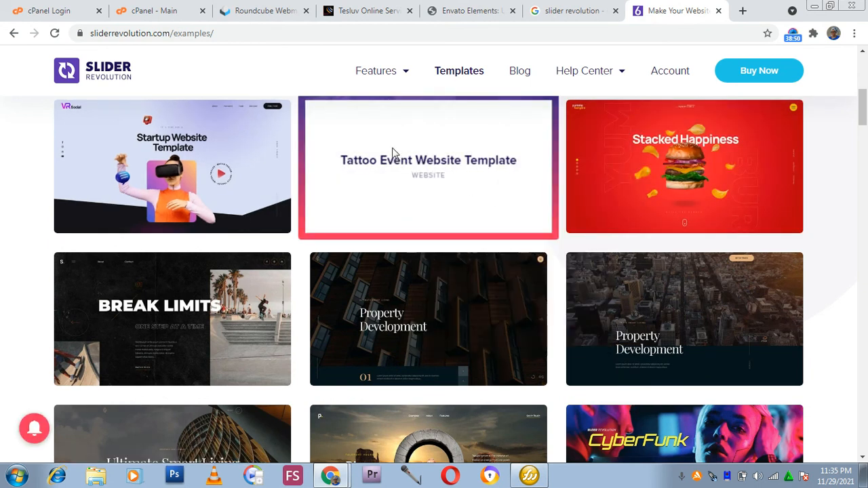
pyautogui.click(392, 148)
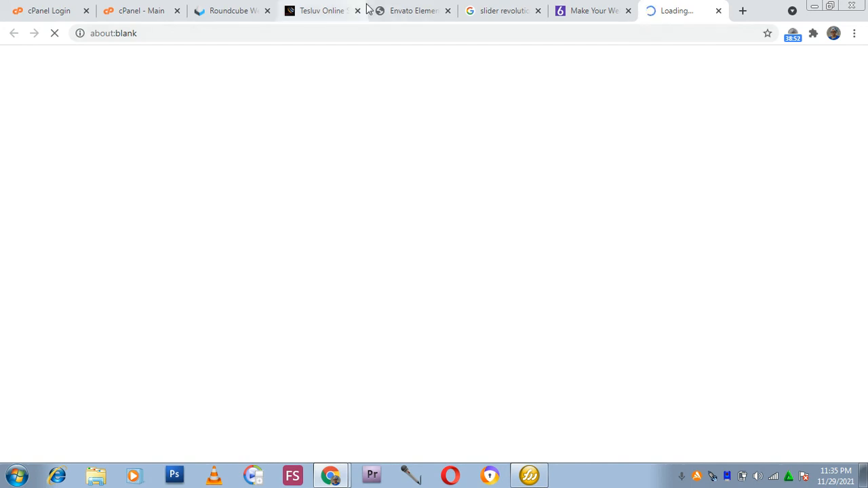
# Close the slider revolution search tab and search Google for envato from the Envato Elements tab's address bar.
pyautogui.click(453, 8)
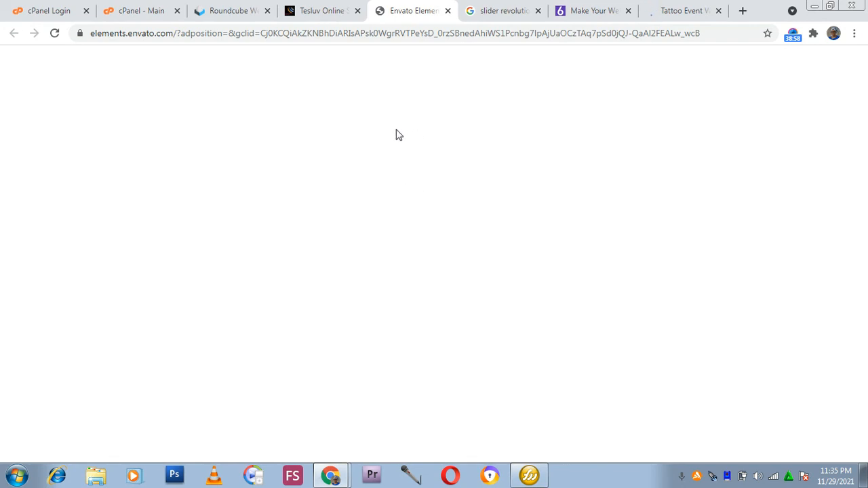
pyautogui.click(537, 11)
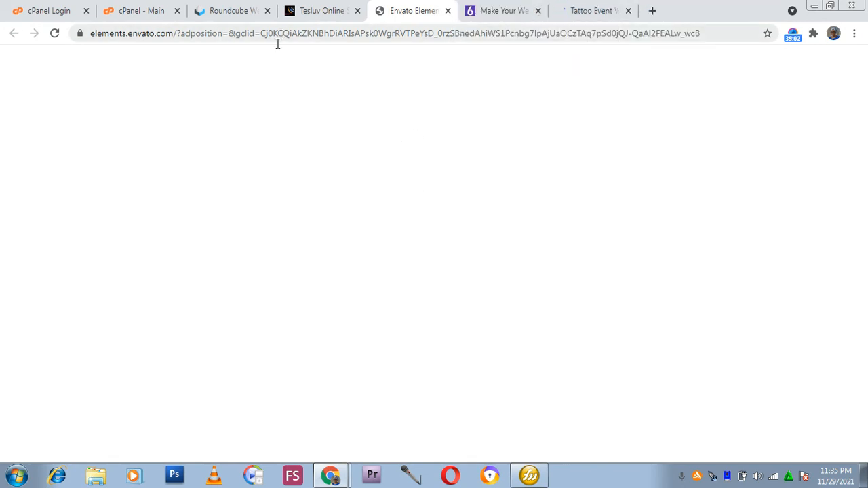
pyautogui.moveTo(709, 34); pyautogui.dragTo(175, 27)
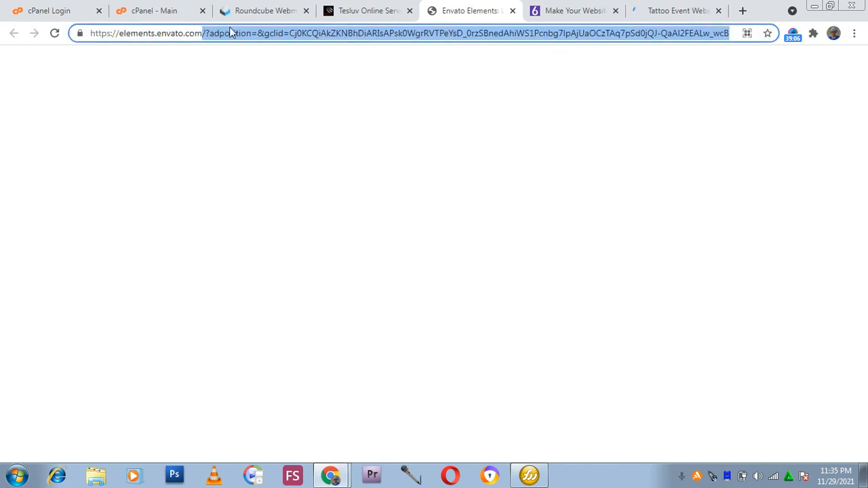
pyautogui.press('BackSpace')
pyautogui.press('BackSpace')
pyautogui.press('BackSpace')
pyautogui.press('BackSpace')
pyautogui.press('BackSpace')
pyautogui.press('BackSpace')
pyautogui.press('BackSpace')
pyautogui.press('BackSpace')
pyautogui.press('BackSpace')
pyautogui.press('BackSpace')
pyautogui.press('BackSpace')
pyautogui.press('BackSpace')
pyautogui.press('BackSpace')
pyautogui.press('BackSpace')
pyautogui.press('BackSpace')
pyautogui.press('BackSpace')
pyautogui.press('BackSpace')
pyautogui.press('BackSpace')
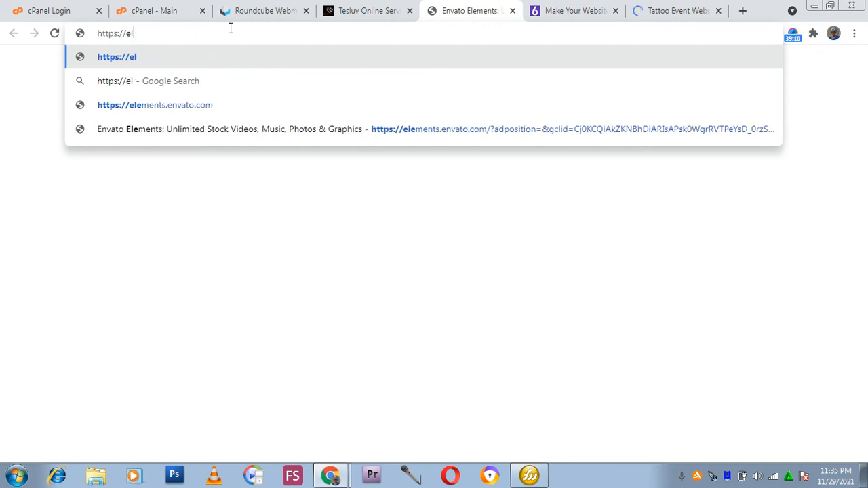
pyautogui.press('BackSpace')
pyautogui.press('BackSpace')
pyautogui.press('BackSpace')
pyautogui.press('BackSpace')
pyautogui.press('BackSpace')
pyautogui.press('BackSpace')
pyautogui.press('BackSpace')
pyautogui.press('BackSpace')
pyautogui.press('BackSpace')
pyautogui.press('BackSpace')
pyautogui.write('envato')
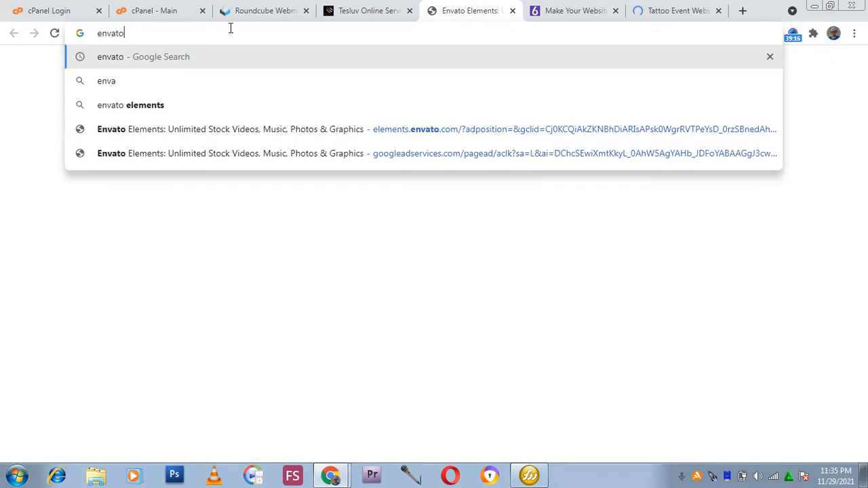
pyautogui.press('Return')
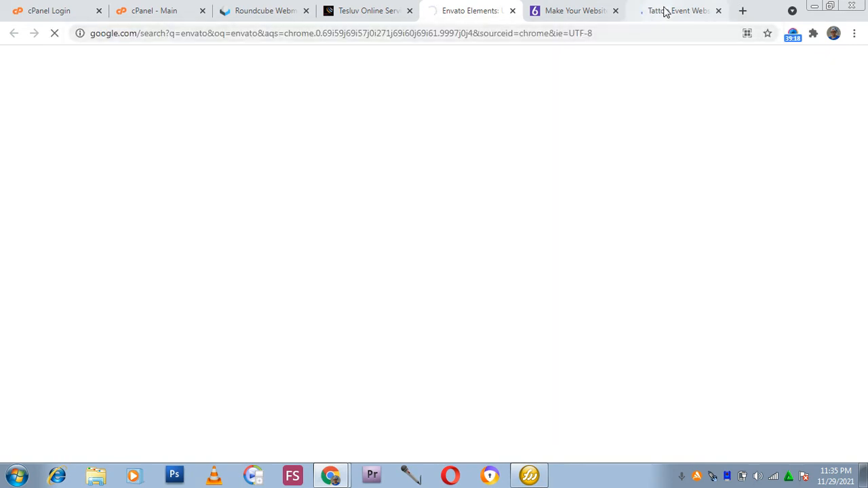
# Preview the Tattoo Event Website Template page by scrolling through it, and close its tab.
pyautogui.click(670, 8)
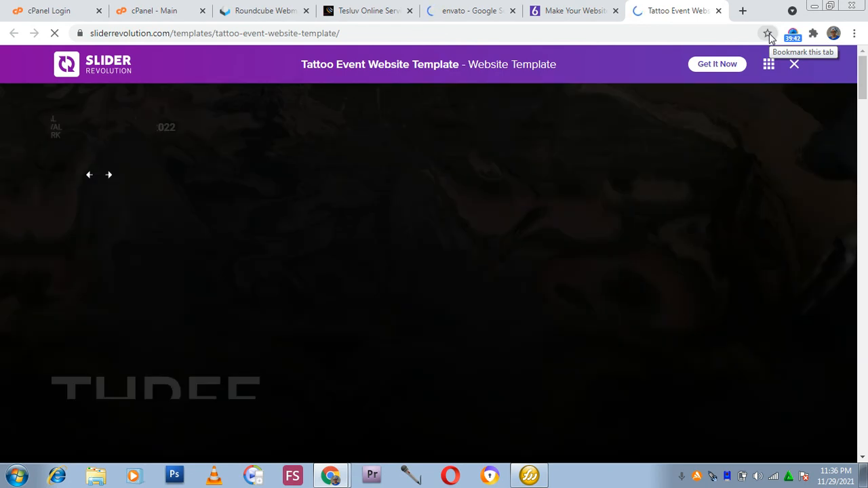
pyautogui.scroll(-2, 444, 203)
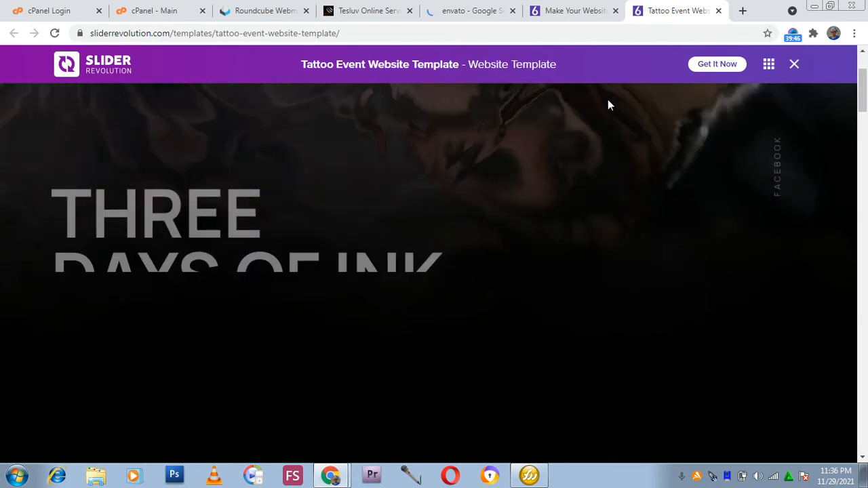
pyautogui.scroll(1, 368, 193)
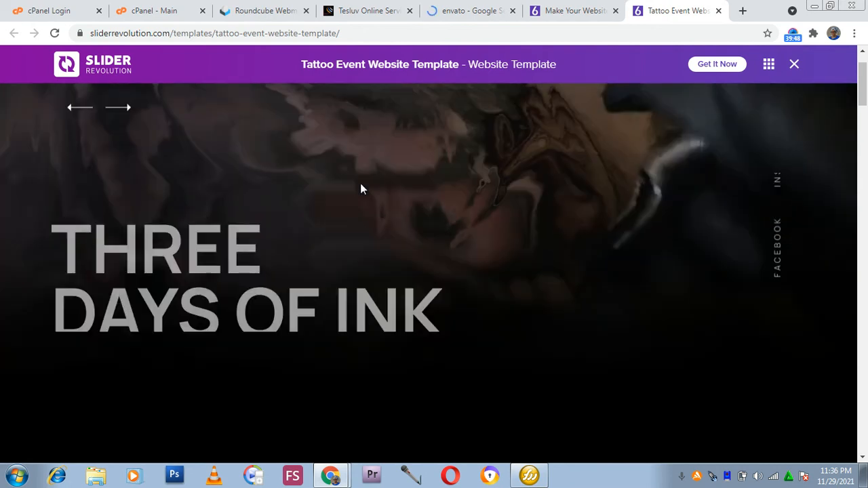
pyautogui.scroll(1, 373, 193)
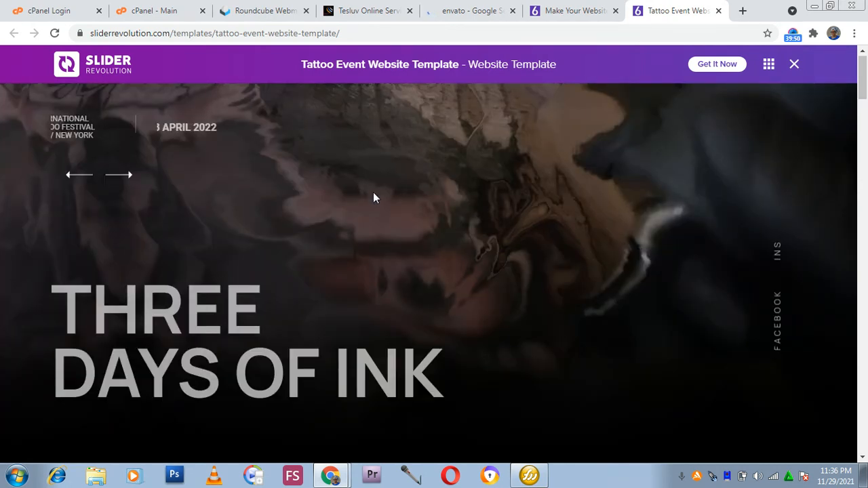
pyautogui.scroll(-2, 373, 197)
pyautogui.scroll(2, 383, 210)
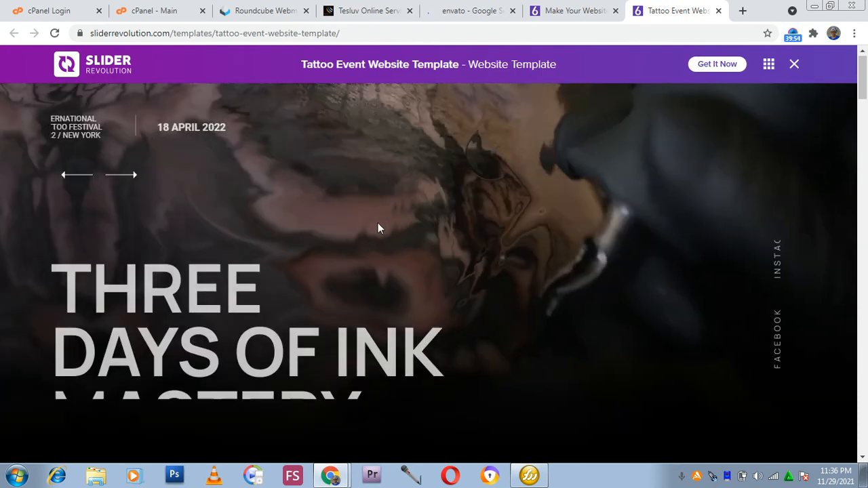
pyautogui.scroll(-2, 171, 281)
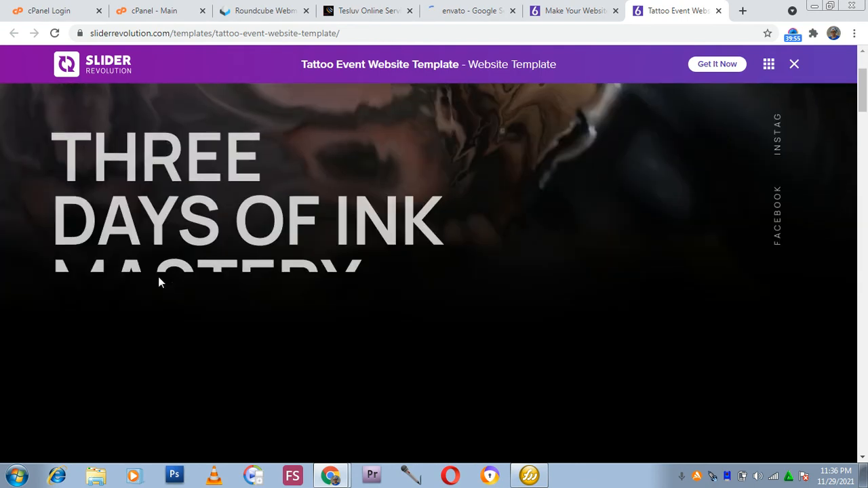
pyautogui.scroll(-2, 129, 267)
pyautogui.scroll(4, 110, 157)
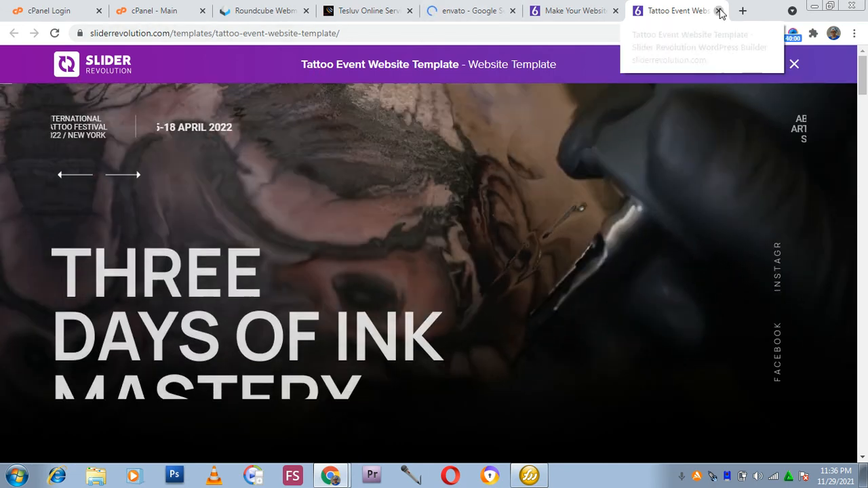
pyautogui.hotkey('ctrl', 'w')
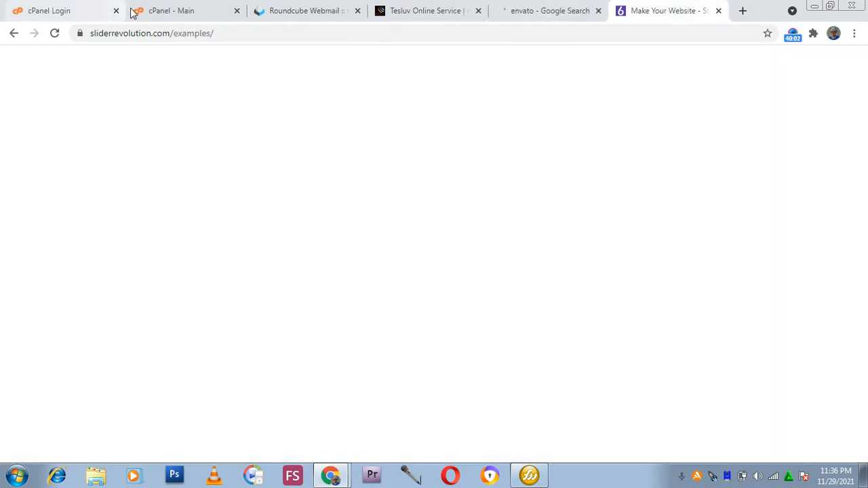
# Switch to the cPanel Main tab and scroll through its home page sections.
pyautogui.click(136, 10)
pyautogui.scroll(-3, 247, 190)
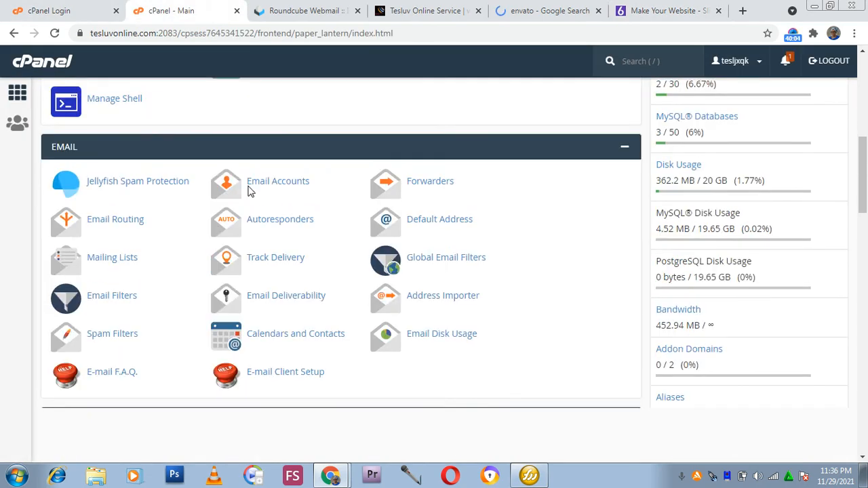
pyautogui.scroll(-6, 273, 198)
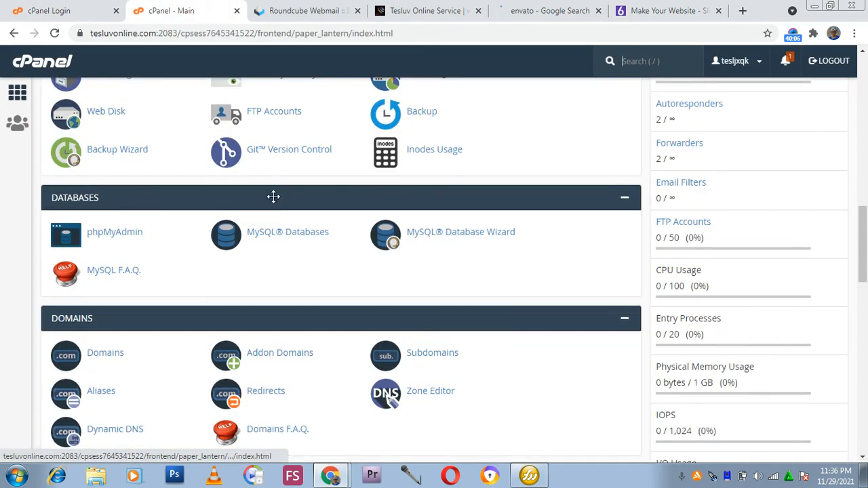
pyautogui.scroll(-1, 273, 197)
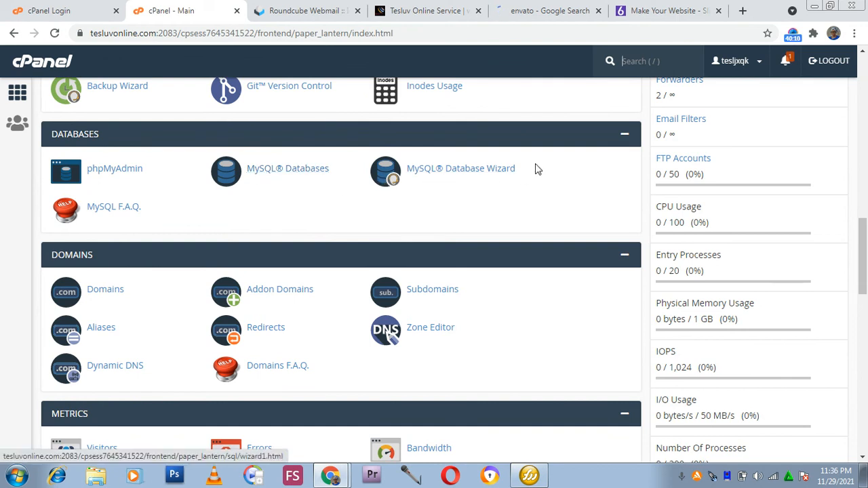
pyautogui.scroll(-3, 180, 221)
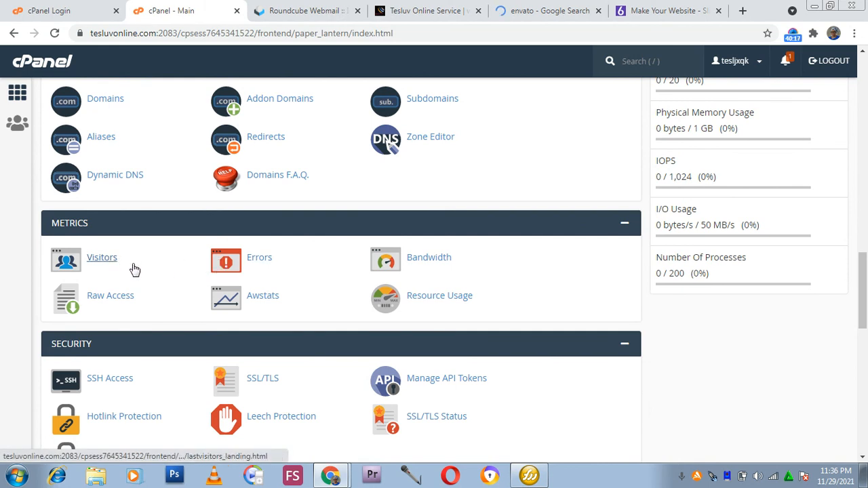
pyautogui.scroll(-1, 144, 272)
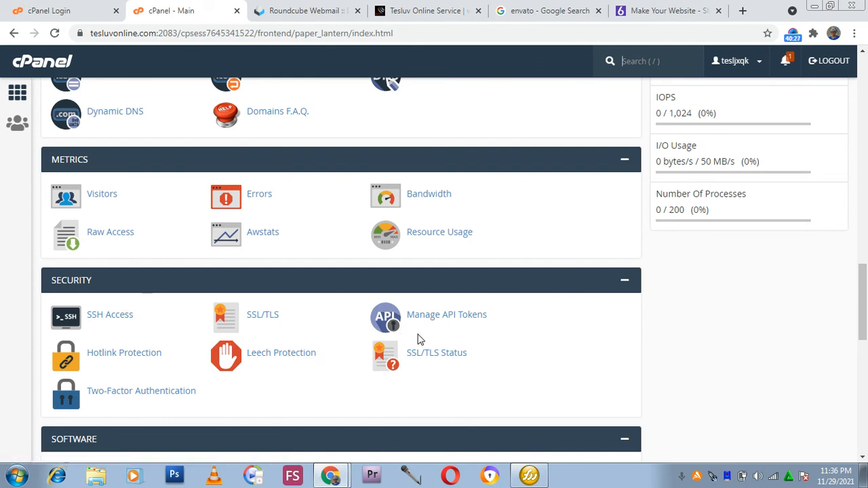
pyautogui.scroll(-2, 415, 339)
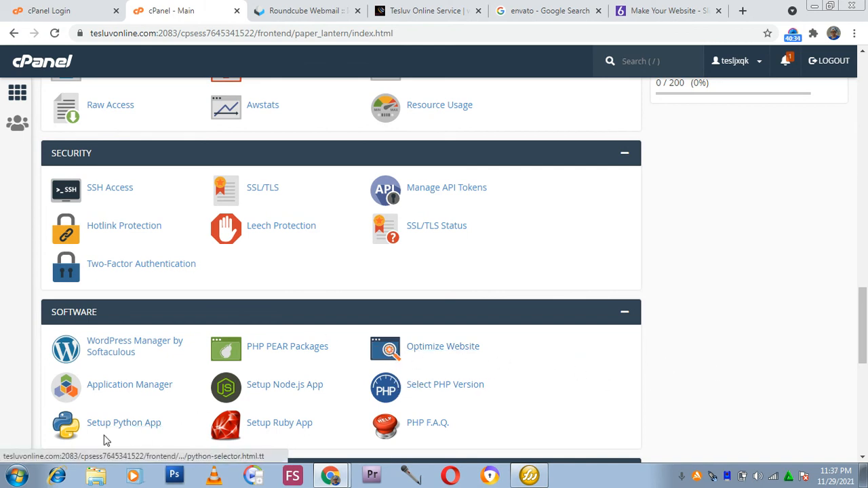
pyautogui.scroll(15, 574, 448)
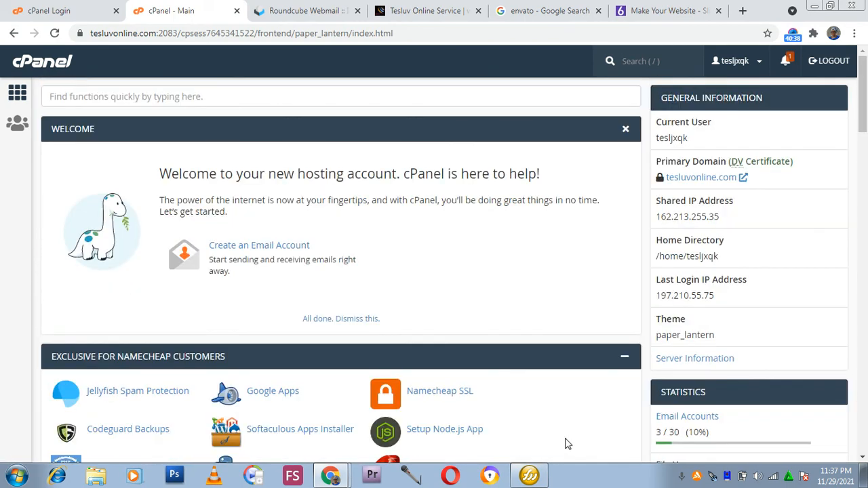
pyautogui.scroll(-6, 430, 272)
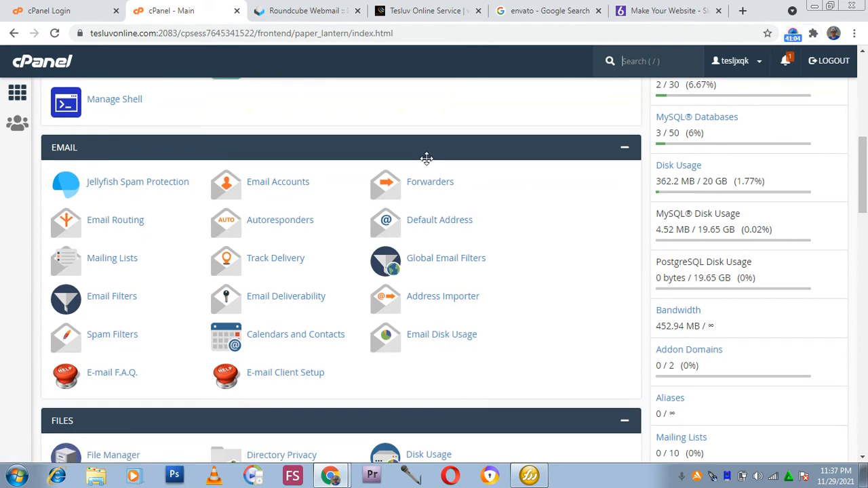
pyautogui.scroll(4, 425, 158)
pyautogui.scroll(3, 426, 158)
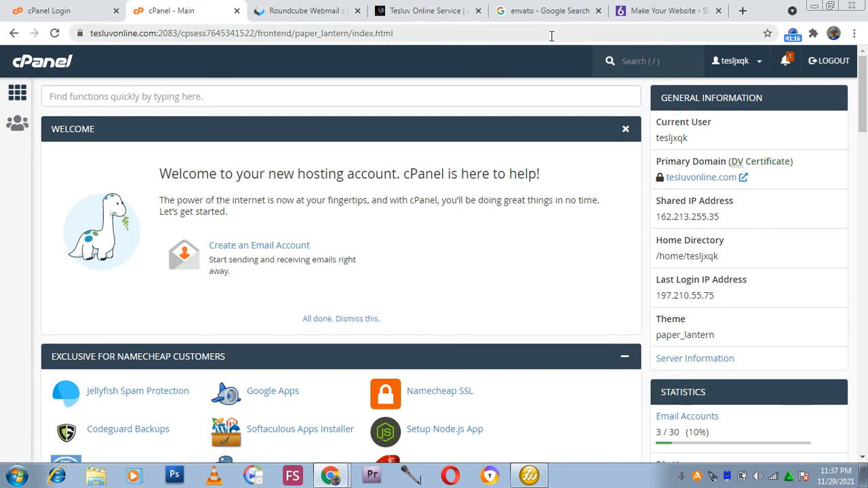
# Close the Slider Revolution templates tab.
pyautogui.click(668, 10)
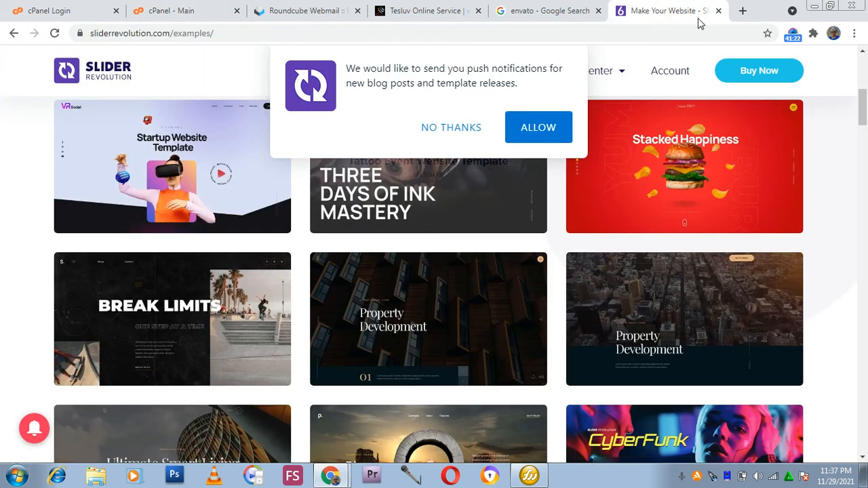
pyautogui.click(717, 11)
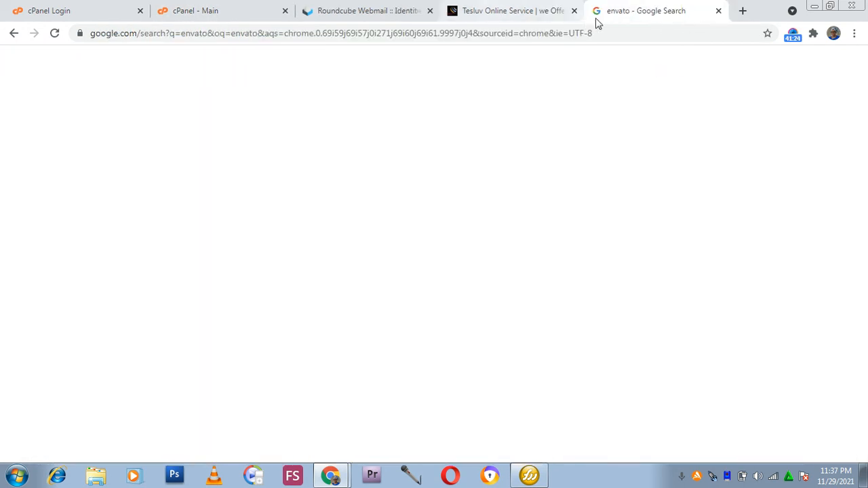